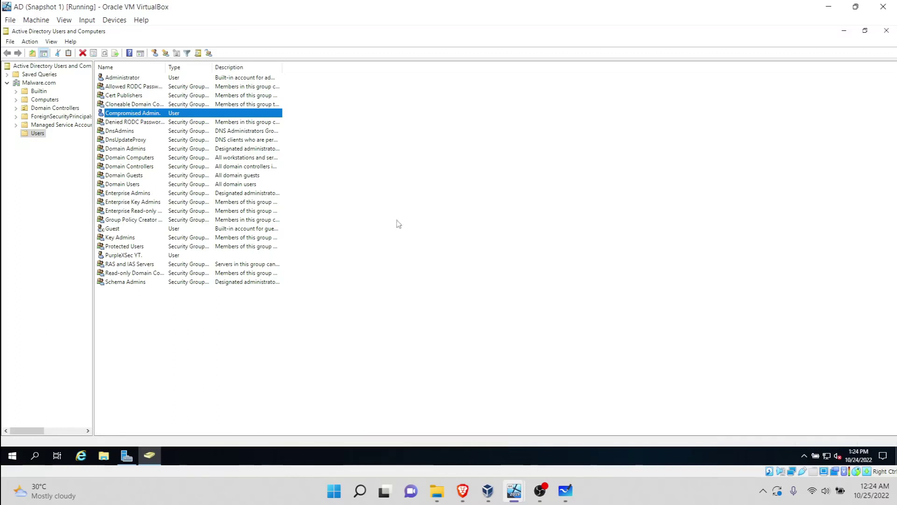
Enter username admin and the password on the XSOAR login page, fixing a mistyped password.
{"action": "left_click", "coordinate": [179, 149]}
{"action": "left_click", "coordinate": [461, 490]}
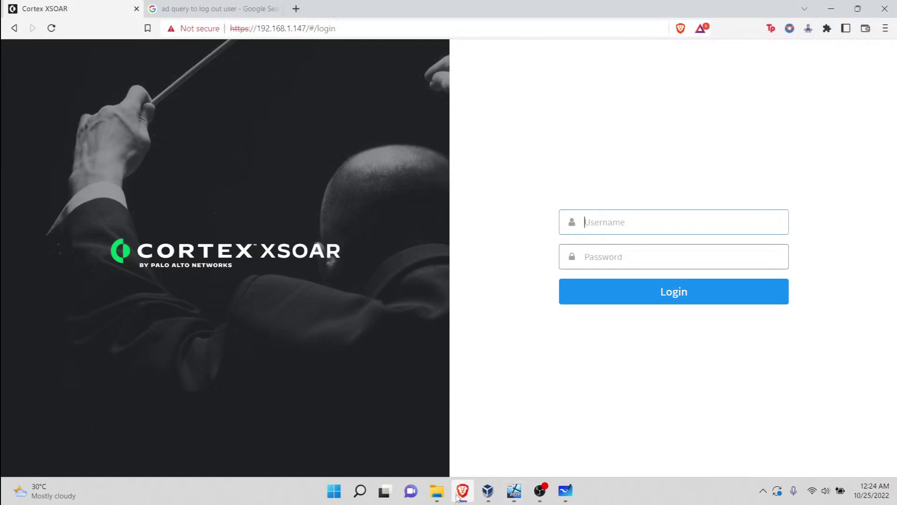
{"action": "left_click", "coordinate": [624, 223]}
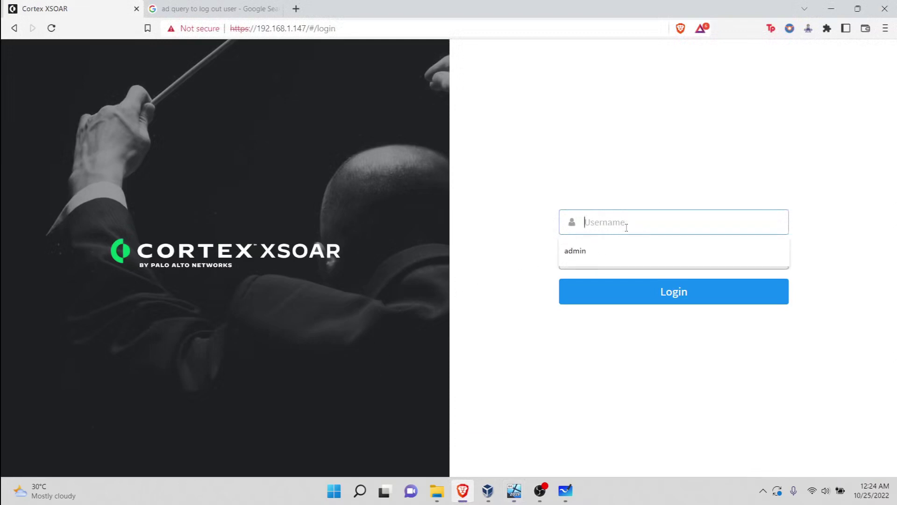
{"action": "key", "text": "Tab"}
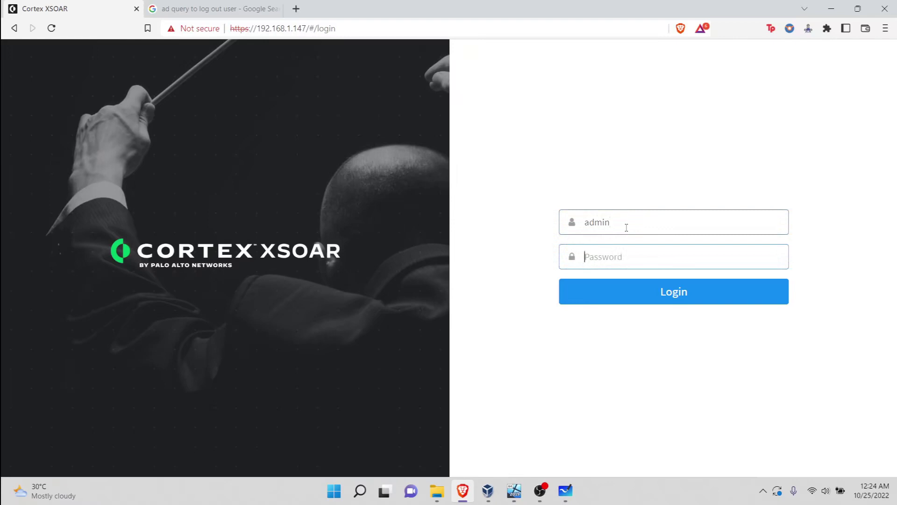
{"action": "key", "text": "BackSpace"}
{"action": "key", "text": "BackSpace"}
{"action": "key", "text": "BackSpace"}
{"action": "key", "text": "BackSpace"}
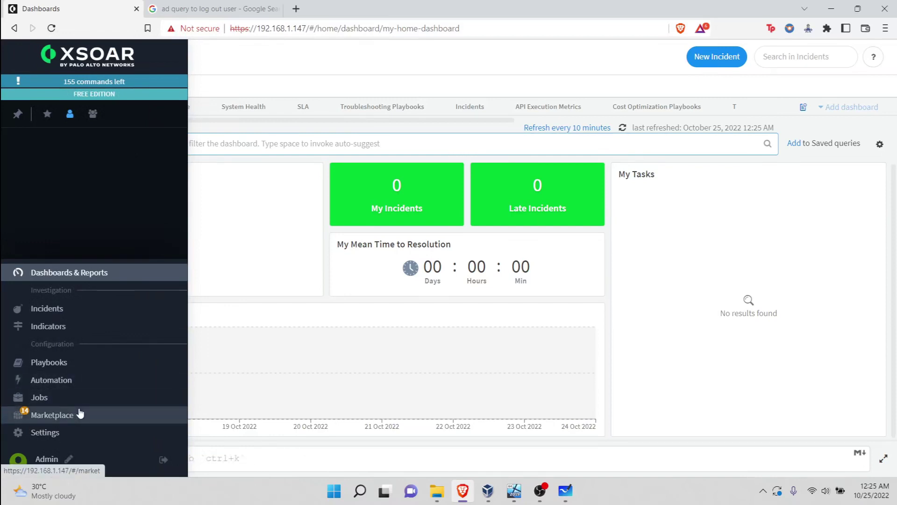
Filter the integration settings by 'active directory' to show Active Directory Query v2.
{"action": "left_click", "coordinate": [45, 432]}
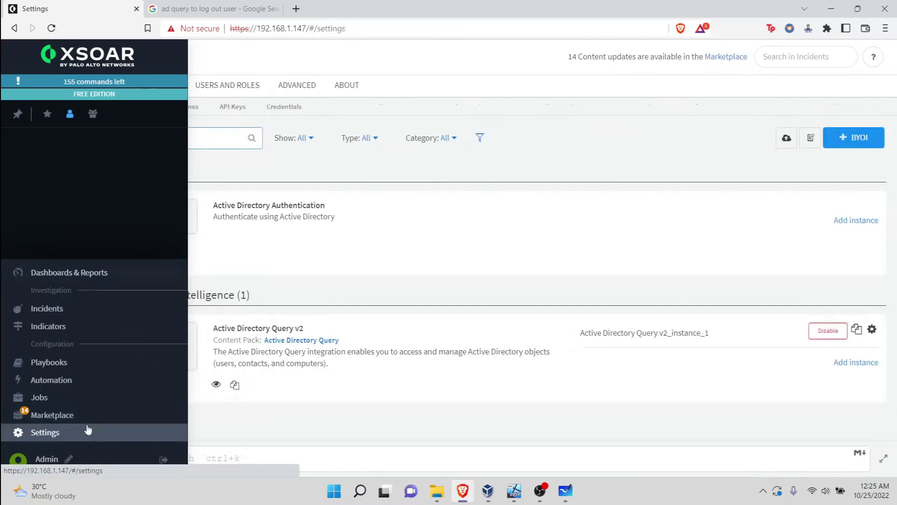
{"action": "double_click", "coordinate": [190, 135]}
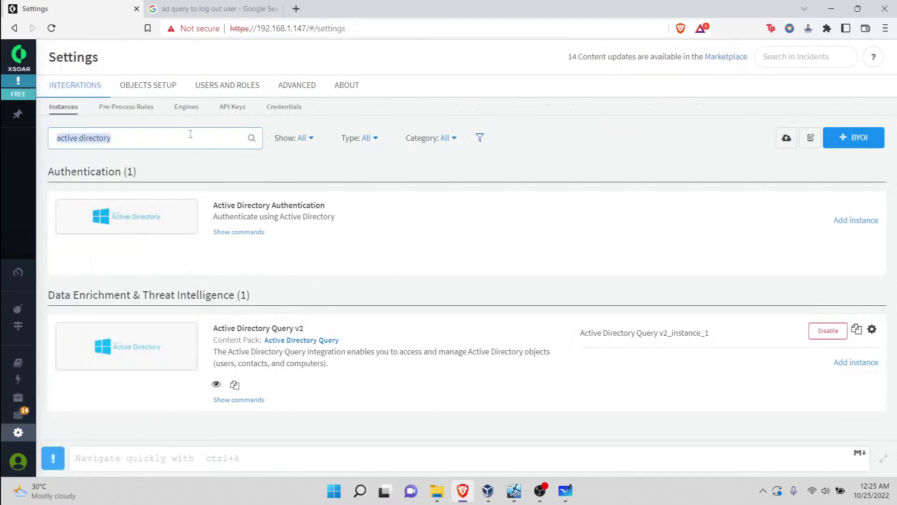
{"action": "left_click", "coordinate": [197, 138]}
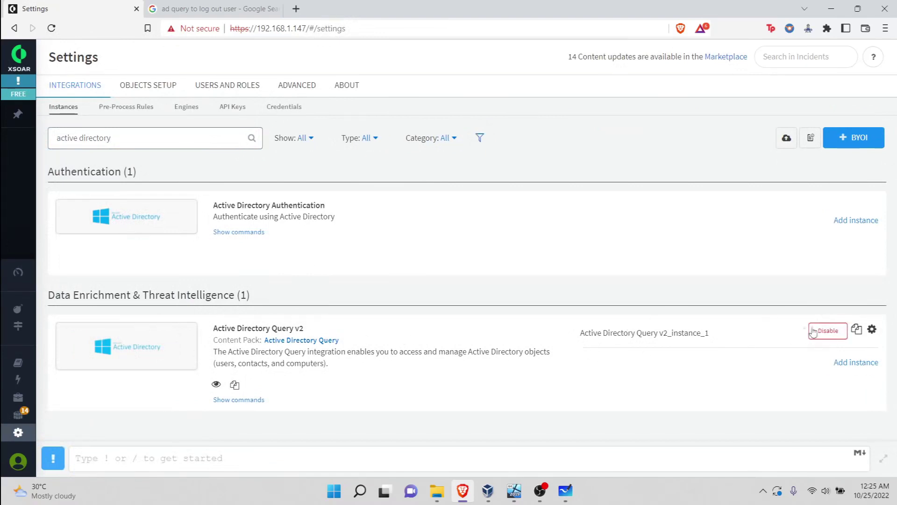
Delete the existing Active Directory Query v2 instance.
{"action": "left_click", "coordinate": [872, 330]}
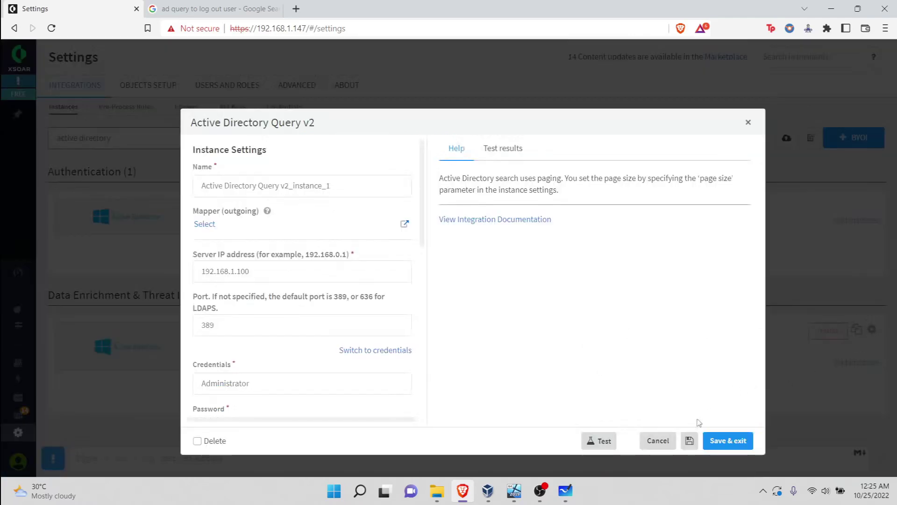
{"action": "left_click", "coordinate": [197, 441]}
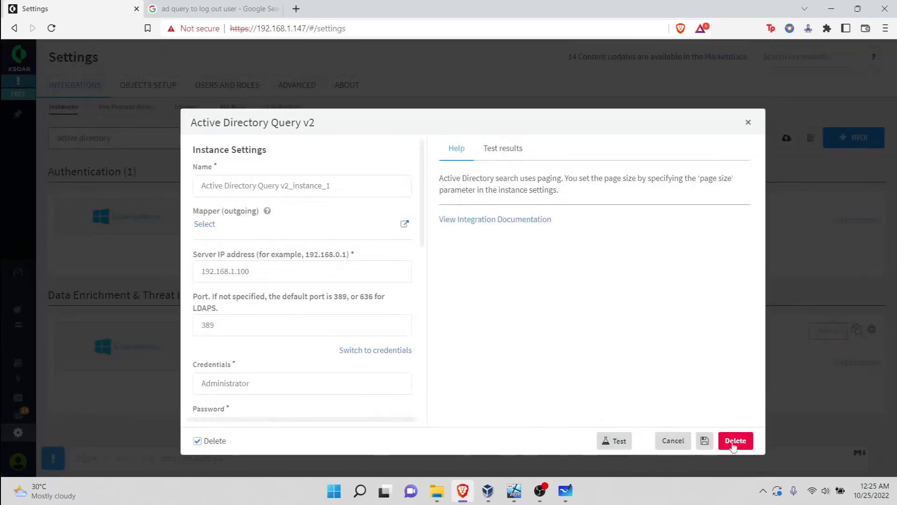
{"action": "left_click", "coordinate": [735, 440]}
Add a new instance with server IP 192.168.1.100 and port 389.
{"action": "left_click", "coordinate": [861, 344]}
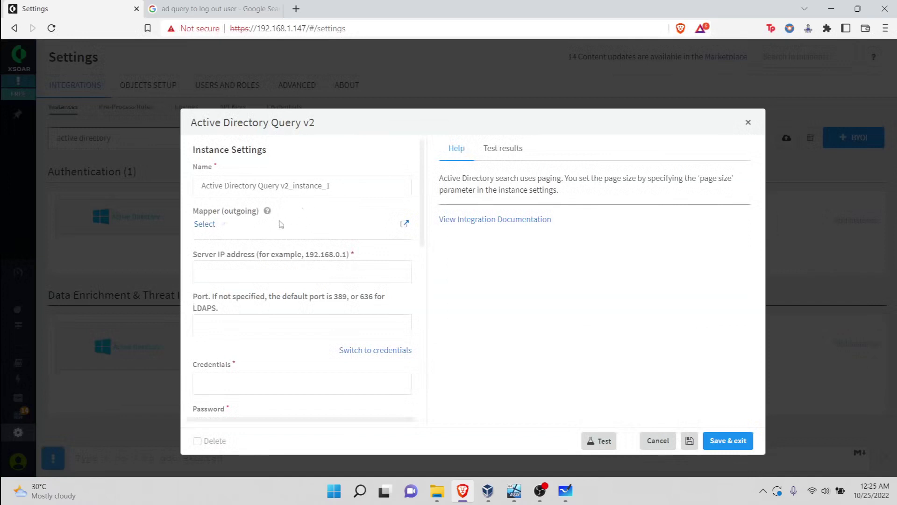
{"action": "left_click", "coordinate": [254, 274]}
{"action": "type", "text": "192.168.1.100"}
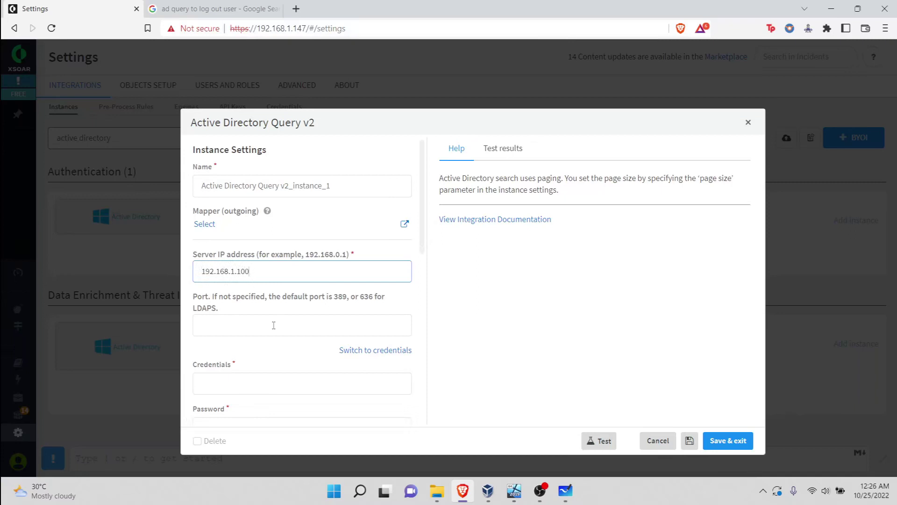
{"action": "left_click", "coordinate": [274, 325]}
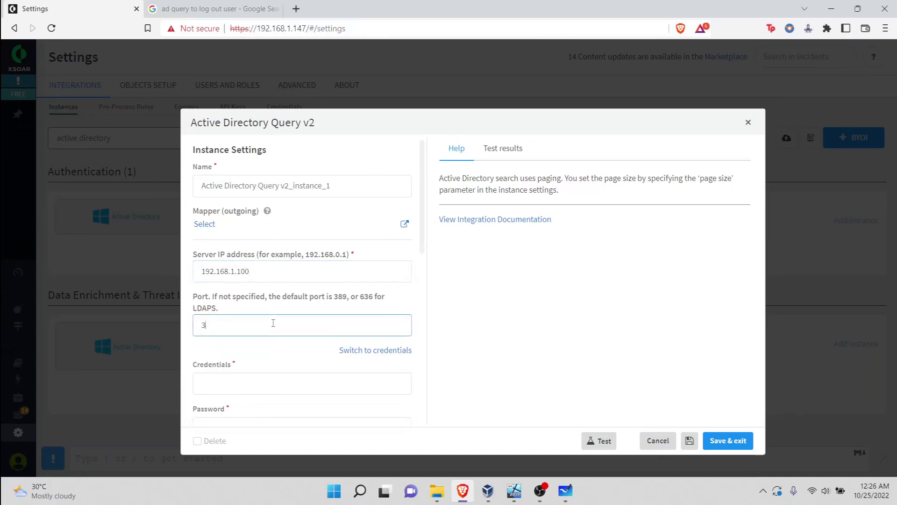
{"action": "type", "text": "89"}
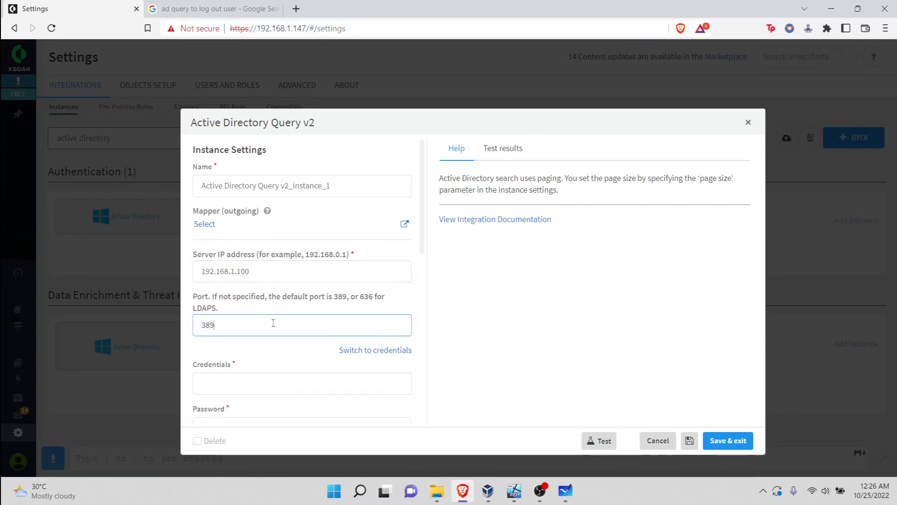
{"action": "scroll", "coordinate": [302, 333], "scroll_direction": "down", "scroll_amount": 1}
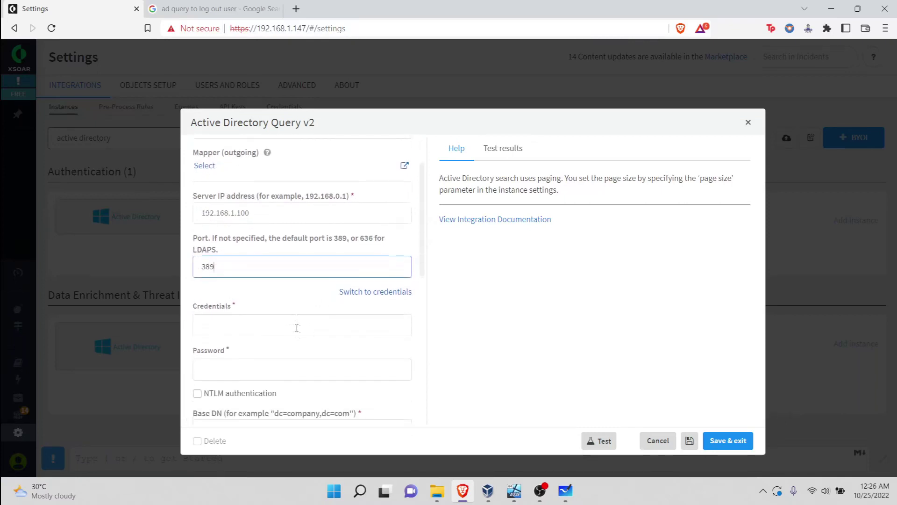
Enter Administration credentials and password, enable NTLM, and set base DN dc=malware,dc=com.
{"action": "left_click", "coordinate": [292, 328]}
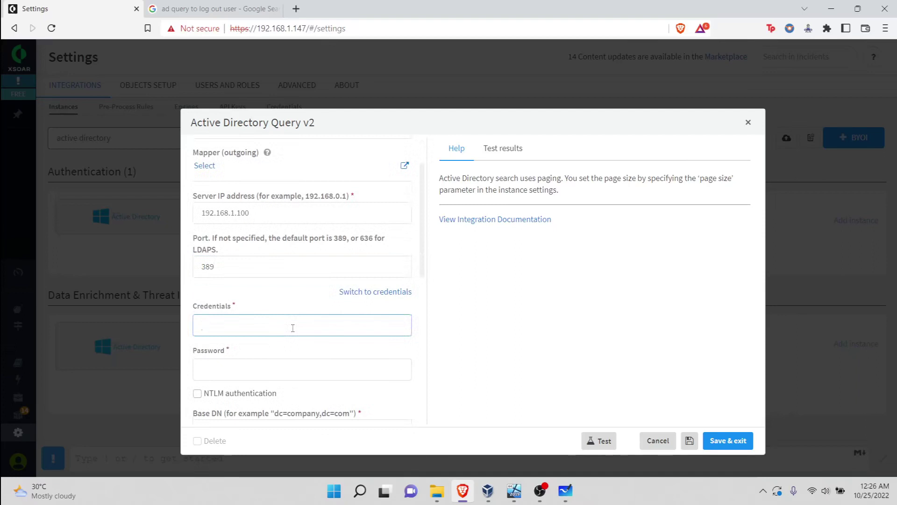
{"action": "type", "text": "Admi"}
{"action": "type", "text": "nistra"}
{"action": "type", "text": "tion"}
{"action": "left_click", "coordinate": [350, 365]}
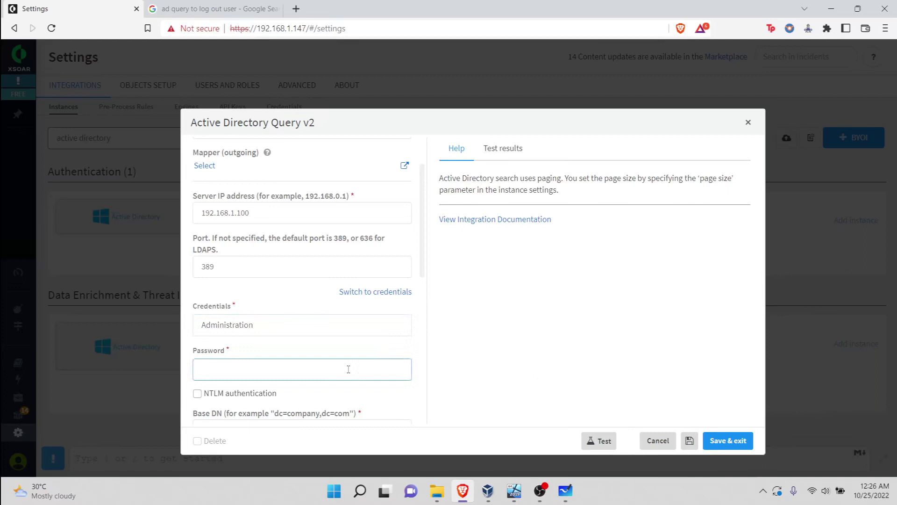
{"action": "scroll", "coordinate": [347, 369], "scroll_direction": "down", "scroll_amount": 1}
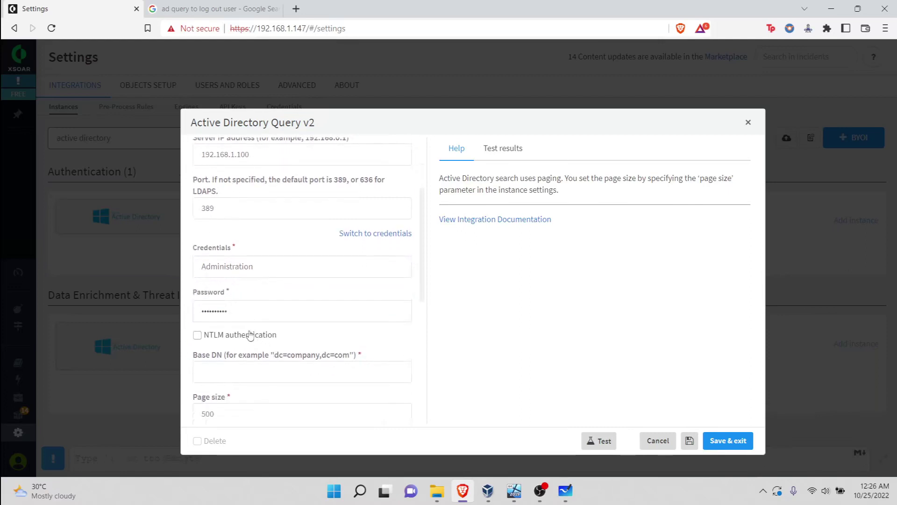
{"action": "left_click", "coordinate": [253, 334]}
{"action": "scroll", "coordinate": [343, 336], "scroll_direction": "down", "scroll_amount": 1}
{"action": "scroll", "coordinate": [343, 337], "scroll_direction": "down", "scroll_amount": 1}
{"action": "left_click", "coordinate": [342, 313]}
{"action": "type", "text": "dc="}
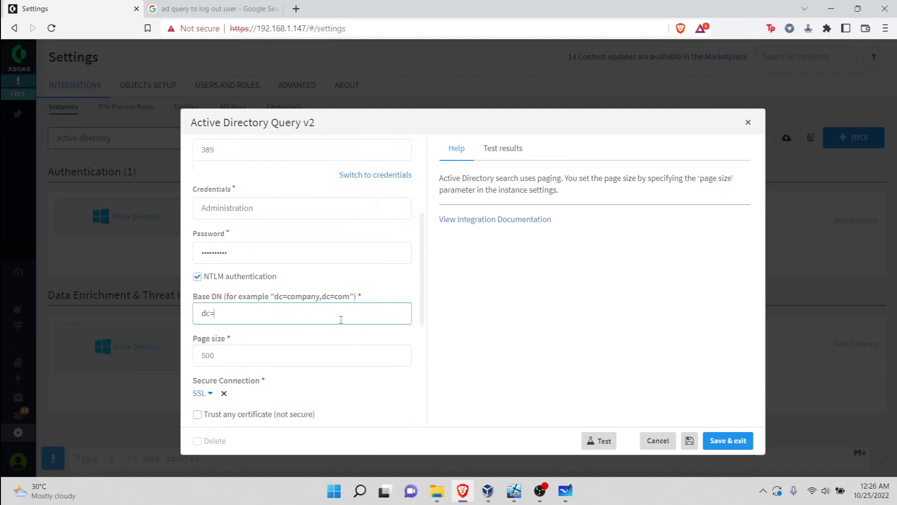
{"action": "type", "text": "malware"}
{"action": "type", "text": "dc"}
{"action": "type", "text": "=com"}
{"action": "left_click", "coordinate": [514, 492]}
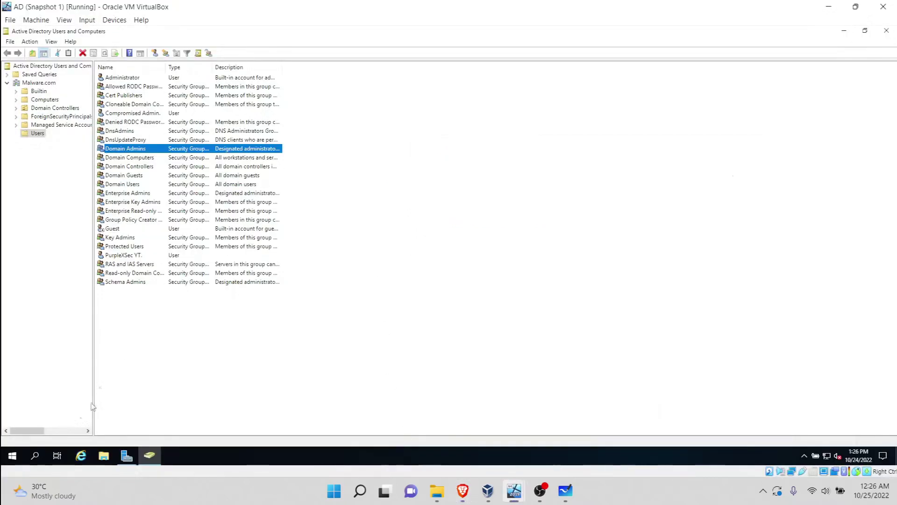
Run dsquery * in an administrator Command Prompt to list the Malware.com directory objects.
{"action": "left_click", "coordinate": [12, 456]}
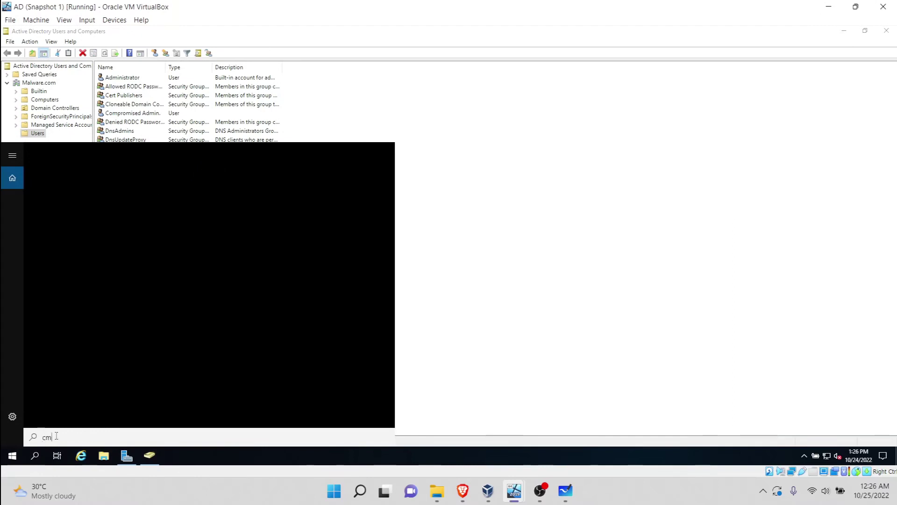
{"action": "type", "text": "cmd"}
{"action": "right_click", "coordinate": [77, 196]}
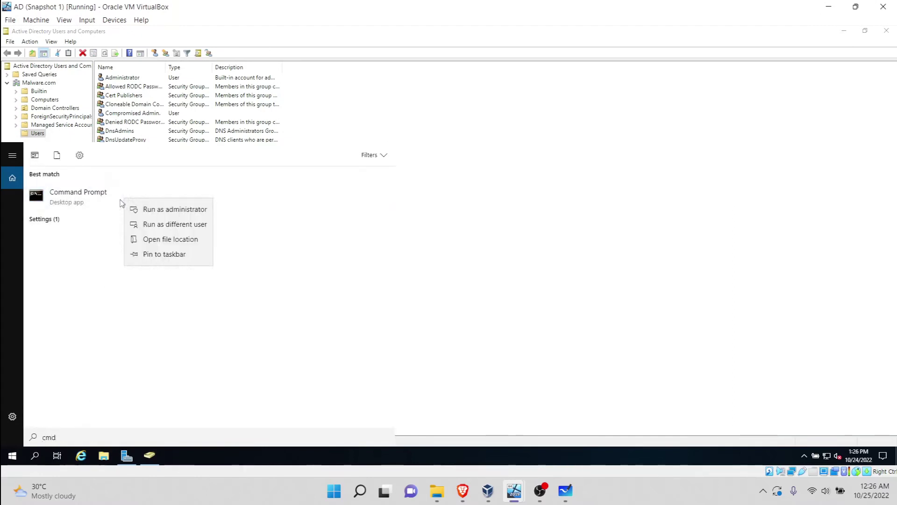
{"action": "left_click", "coordinate": [139, 214]}
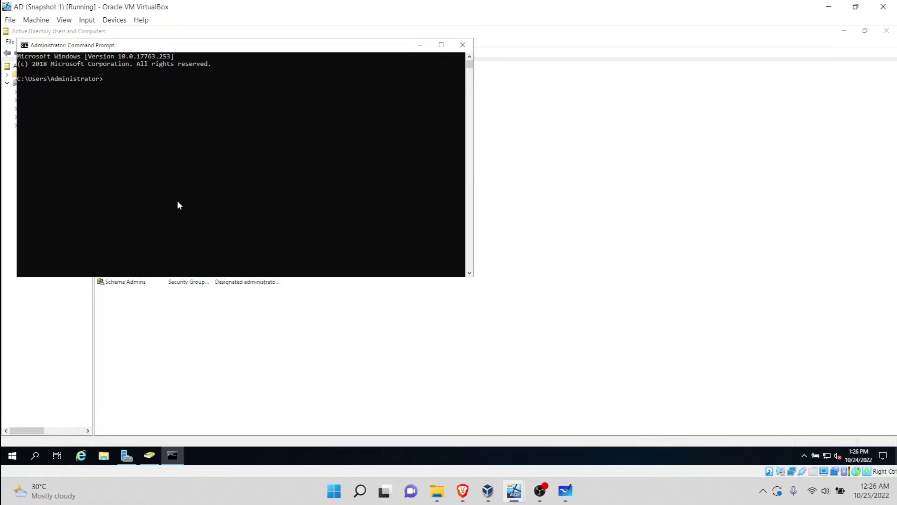
{"action": "type", "text": "dsquer"}
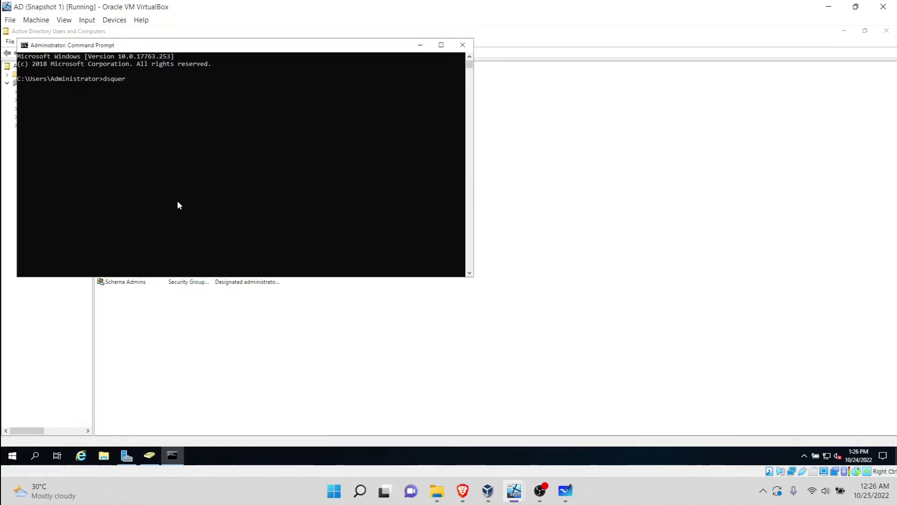
{"action": "type", "text": "y "}
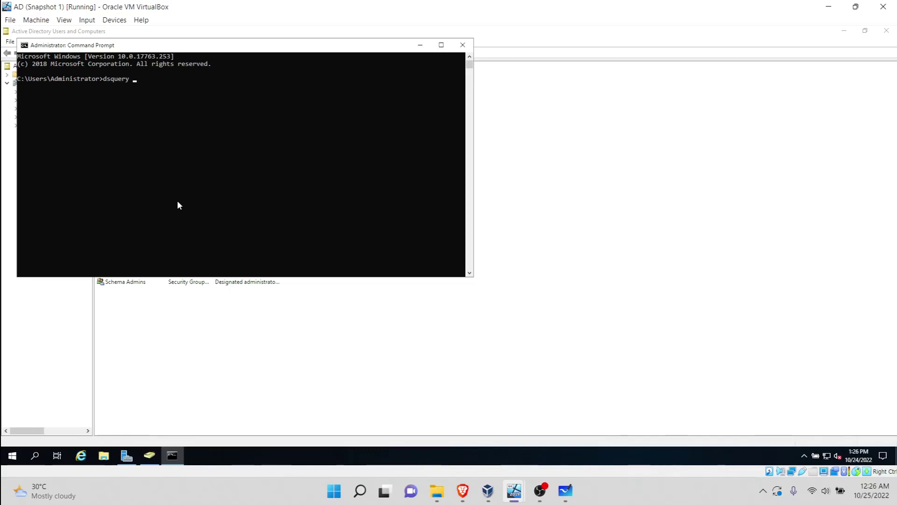
{"action": "type", "text": "*"}
{"action": "key", "text": "Return"}
{"action": "scroll", "coordinate": [429, 169], "scroll_direction": "up", "scroll_amount": 5}
{"action": "scroll", "coordinate": [426, 167], "scroll_direction": "up", "scroll_amount": 5}
{"action": "scroll", "coordinate": [422, 171], "scroll_direction": "up", "scroll_amount": 5}
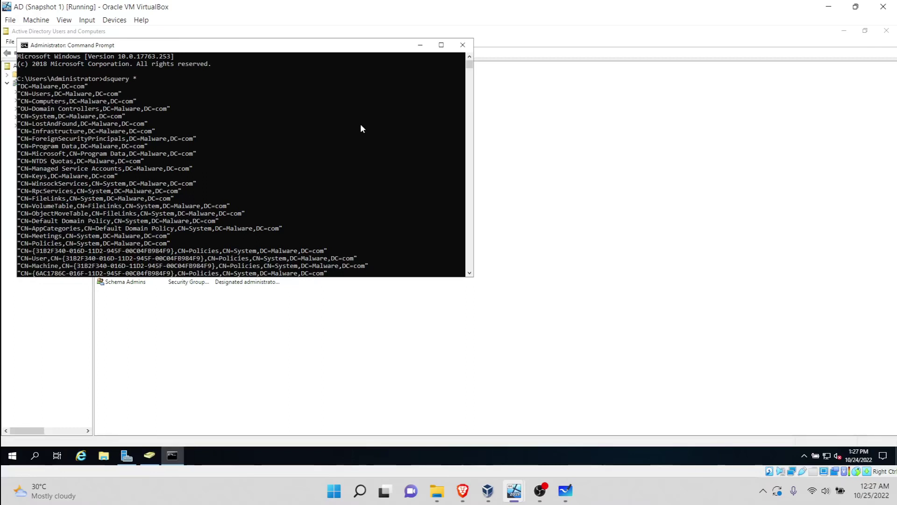
{"action": "mouse_move", "coordinate": [565, 490]}
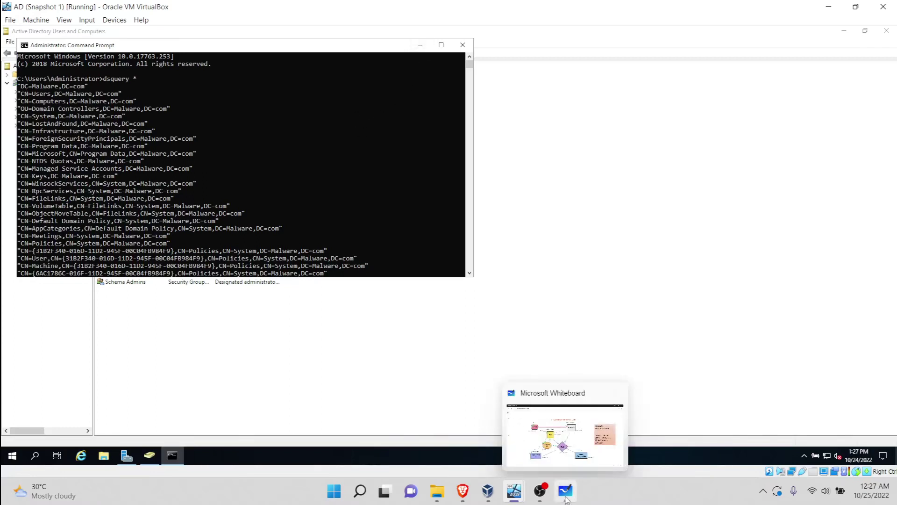
Set Secure Connection to None, trust any certificate, untick default use, and test the instance.
{"action": "left_click", "coordinate": [463, 491]}
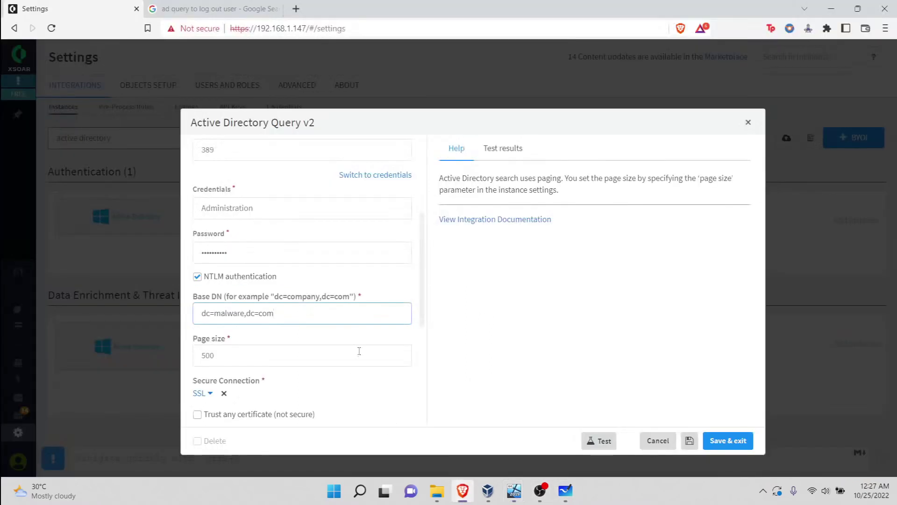
{"action": "scroll", "coordinate": [281, 281], "scroll_direction": "down", "scroll_amount": 3}
{"action": "scroll", "coordinate": [280, 281], "scroll_direction": "down", "scroll_amount": 3}
{"action": "left_click", "coordinate": [204, 218]}
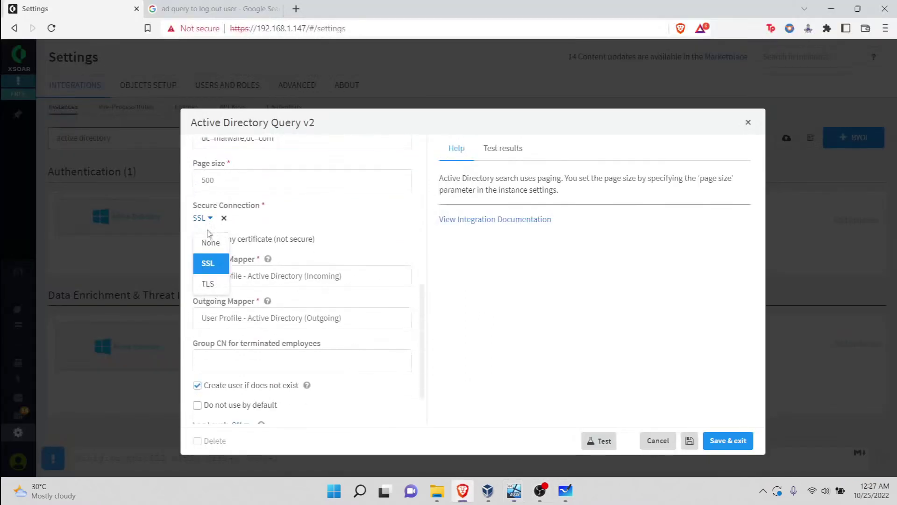
{"action": "left_click", "coordinate": [211, 240]}
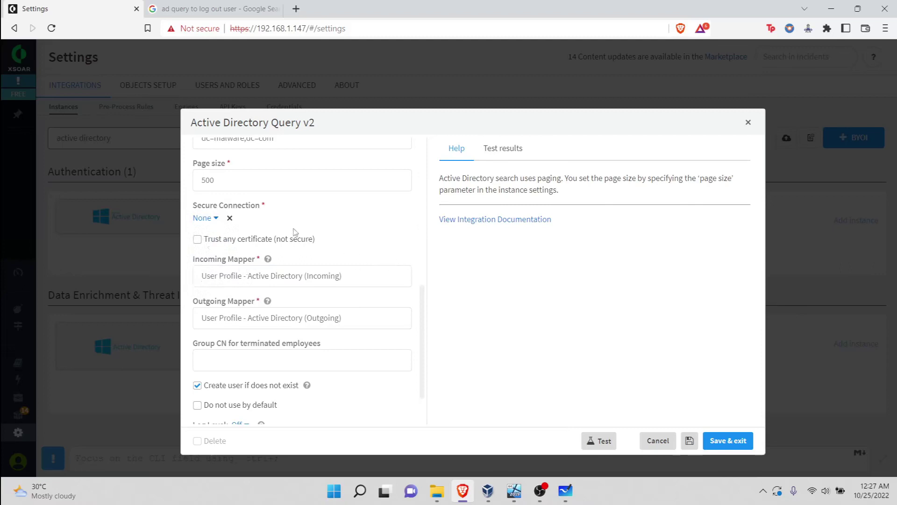
{"action": "left_click", "coordinate": [197, 239]}
{"action": "scroll", "coordinate": [328, 254], "scroll_direction": "down", "scroll_amount": 2}
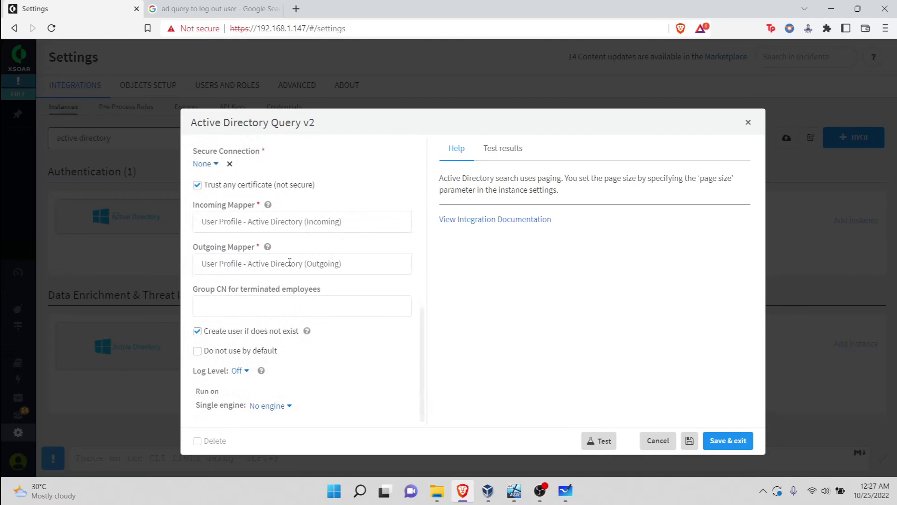
{"action": "left_click", "coordinate": [214, 354]}
{"action": "left_click", "coordinate": [594, 443]}
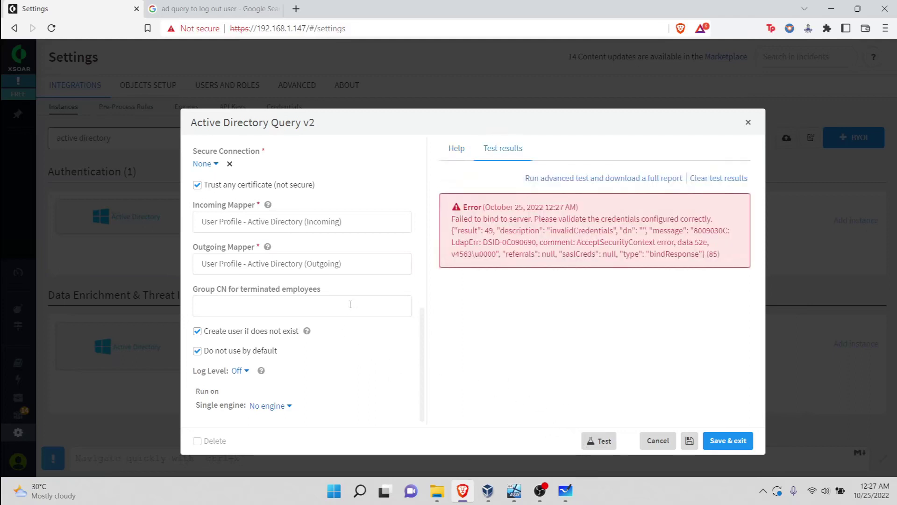
{"action": "scroll", "coordinate": [364, 292], "scroll_direction": "up", "scroll_amount": 4}
{"action": "scroll", "coordinate": [366, 295], "scroll_direction": "up", "scroll_amount": 2}
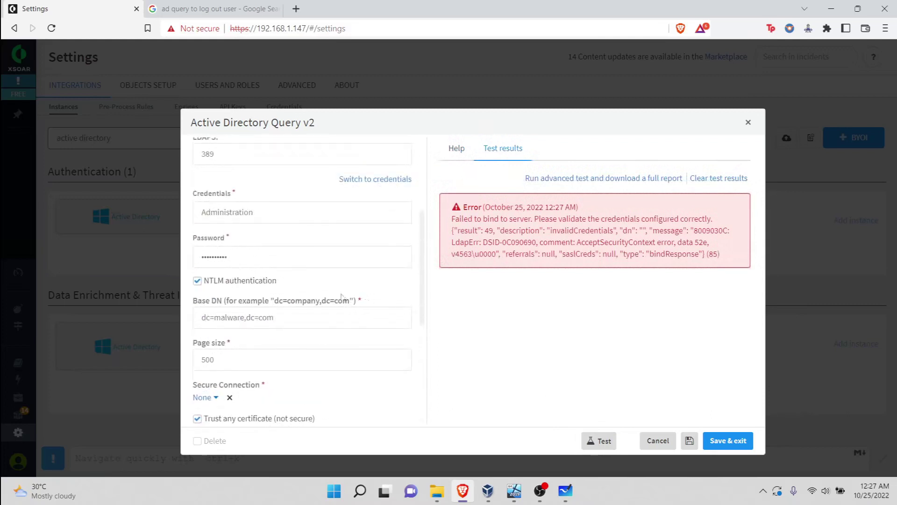
Change the username to Administrator, re-test successfully, and save the instance.
{"action": "double_click", "coordinate": [314, 260]}
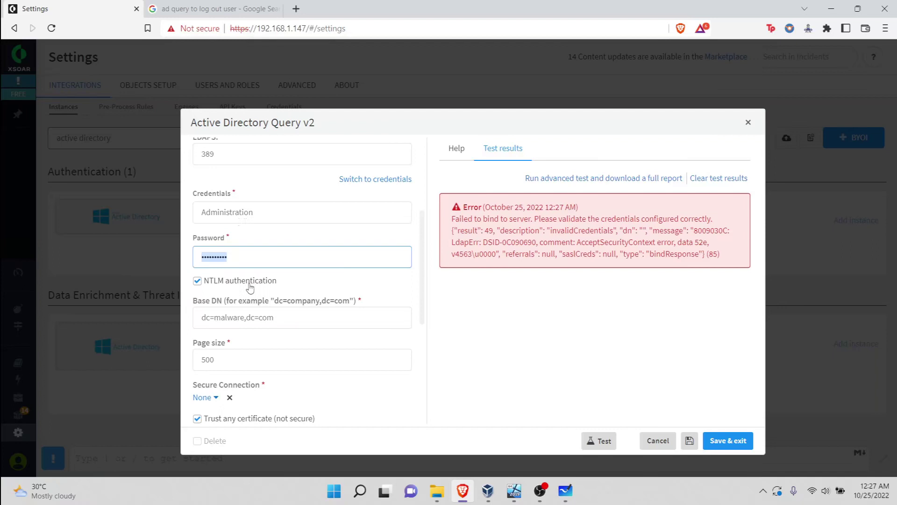
{"action": "left_click", "coordinate": [271, 219]}
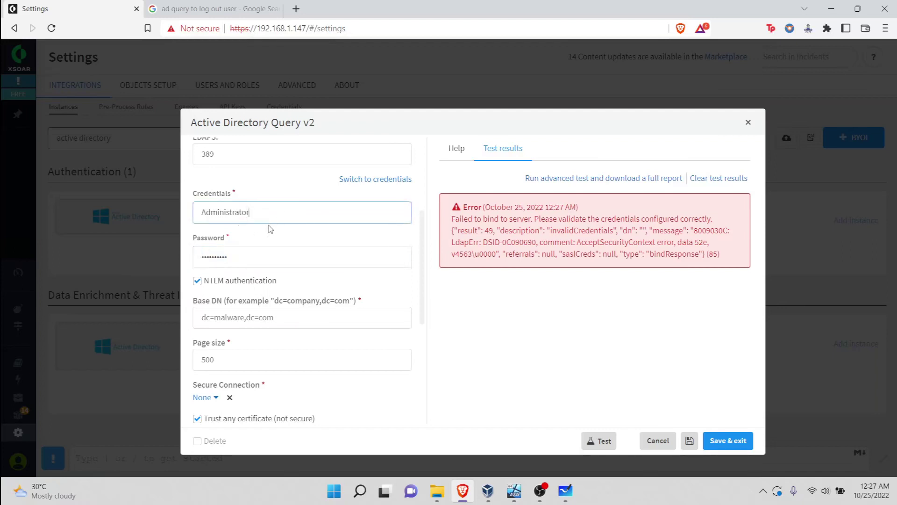
{"action": "left_click", "coordinate": [600, 440]}
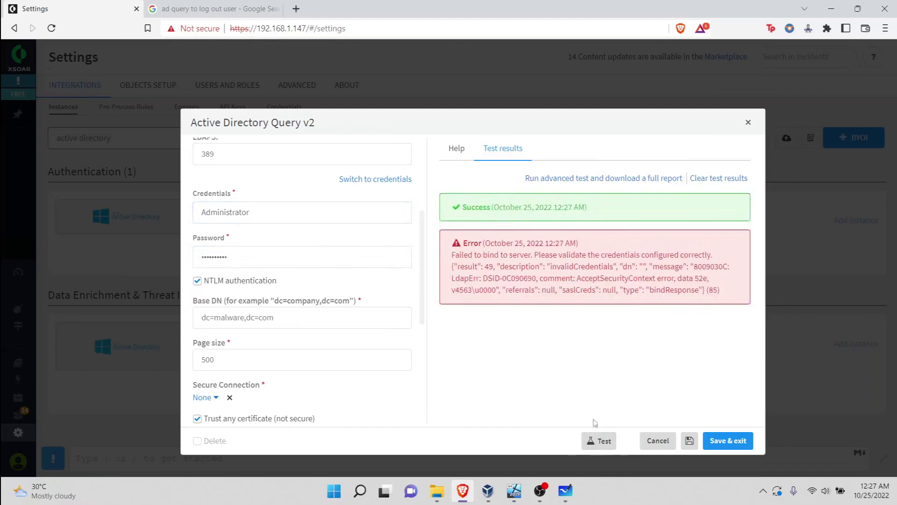
{"action": "left_click", "coordinate": [728, 440]}
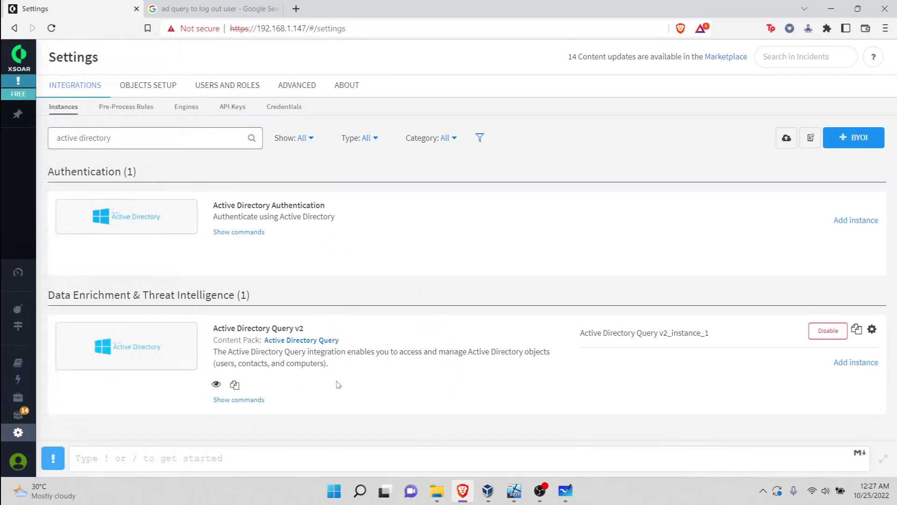
List the Active Directory Query v2 commands and highlight the ad-set-new-password description.
{"action": "left_click", "coordinate": [249, 400]}
{"action": "scroll", "coordinate": [327, 336], "scroll_direction": "down", "scroll_amount": 3}
{"action": "scroll", "coordinate": [380, 283], "scroll_direction": "up", "scroll_amount": 3}
{"action": "scroll", "coordinate": [382, 292], "scroll_direction": "down", "scroll_amount": 3}
{"action": "scroll", "coordinate": [394, 267], "scroll_direction": "down", "scroll_amount": 3}
{"action": "scroll", "coordinate": [393, 274], "scroll_direction": "down", "scroll_amount": 3}
{"action": "scroll", "coordinate": [391, 281], "scroll_direction": "down", "scroll_amount": 3}
{"action": "scroll", "coordinate": [389, 284], "scroll_direction": "down", "scroll_amount": 2}
{"action": "scroll", "coordinate": [388, 289], "scroll_direction": "down", "scroll_amount": 2}
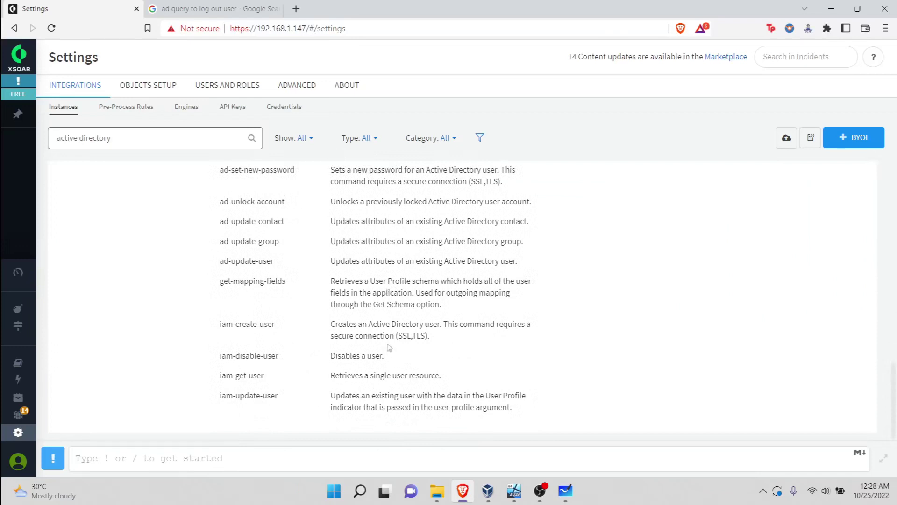
{"action": "scroll", "coordinate": [410, 389], "scroll_direction": "up", "scroll_amount": 3}
{"action": "scroll", "coordinate": [508, 356], "scroll_direction": "up", "scroll_amount": 2}
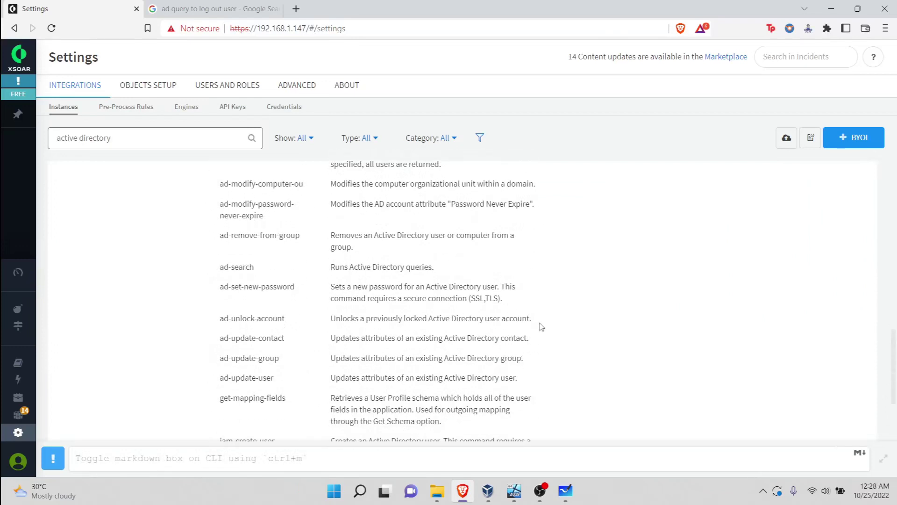
{"action": "left_click_drag", "start_coordinate": [504, 300], "coordinate": [224, 288]}
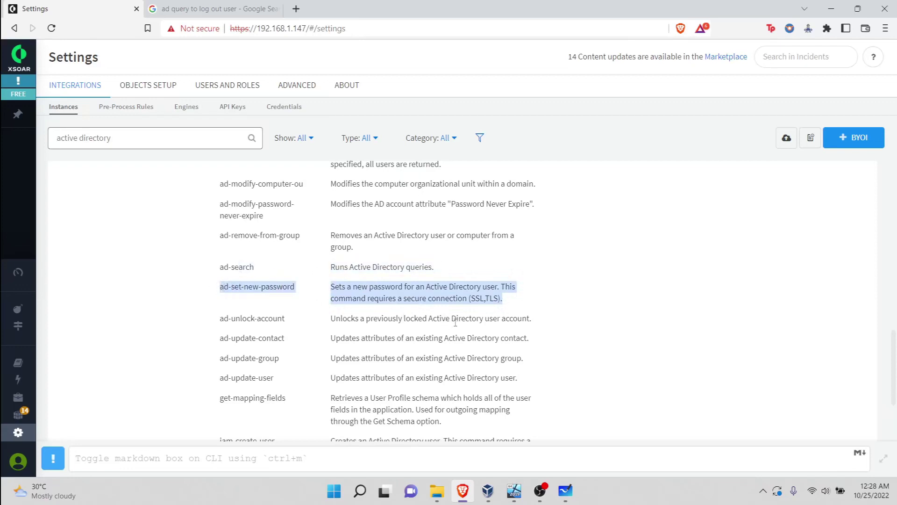
{"action": "scroll", "coordinate": [511, 343], "scroll_direction": "up", "scroll_amount": 10}
{"action": "scroll", "coordinate": [511, 342], "scroll_direction": "up", "scroll_amount": 10}
Save a new playbook named Test and expand its Active Directory Query v2 tasks.
{"action": "mouse_move", "coordinate": [18, 361]}
{"action": "left_click", "coordinate": [40, 362]}
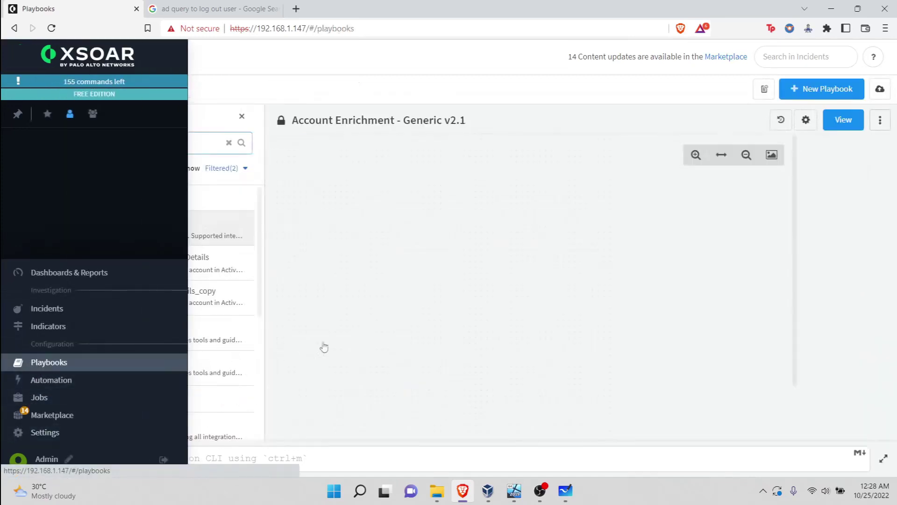
{"action": "left_click", "coordinate": [822, 89]}
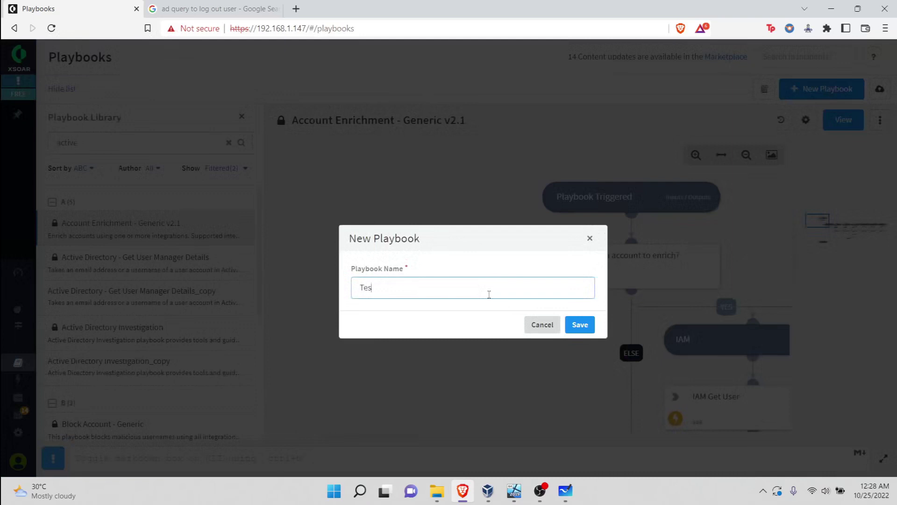
{"action": "left_click", "coordinate": [589, 327]}
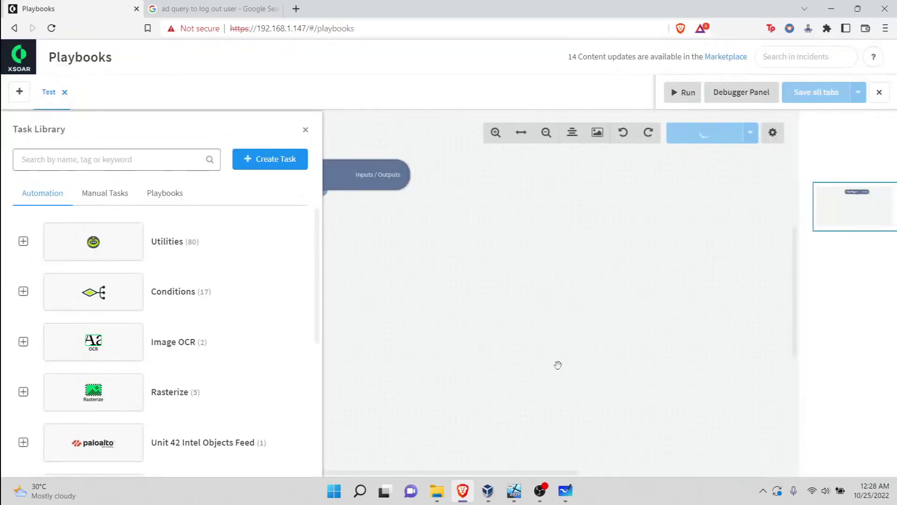
{"action": "scroll", "coordinate": [130, 333], "scroll_direction": "down", "scroll_amount": 1}
{"action": "scroll", "coordinate": [129, 333], "scroll_direction": "down", "scroll_amount": 2}
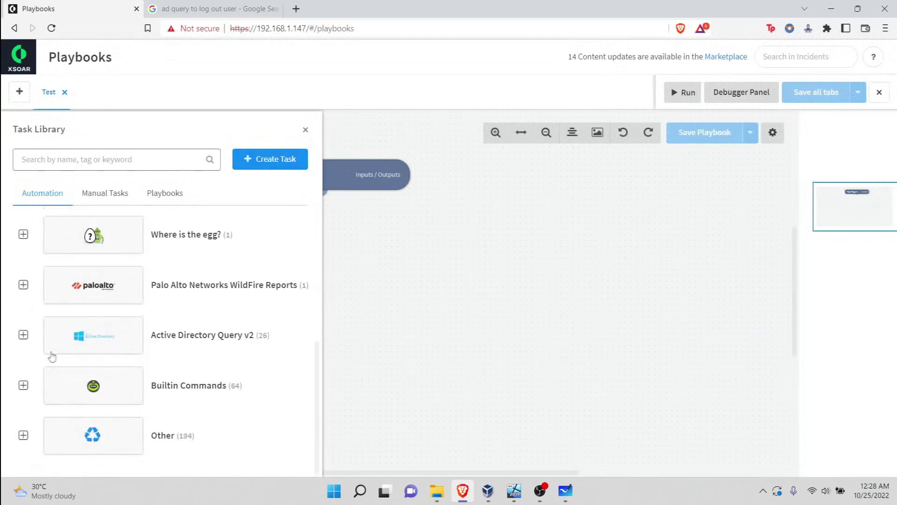
{"action": "left_click", "coordinate": [23, 335]}
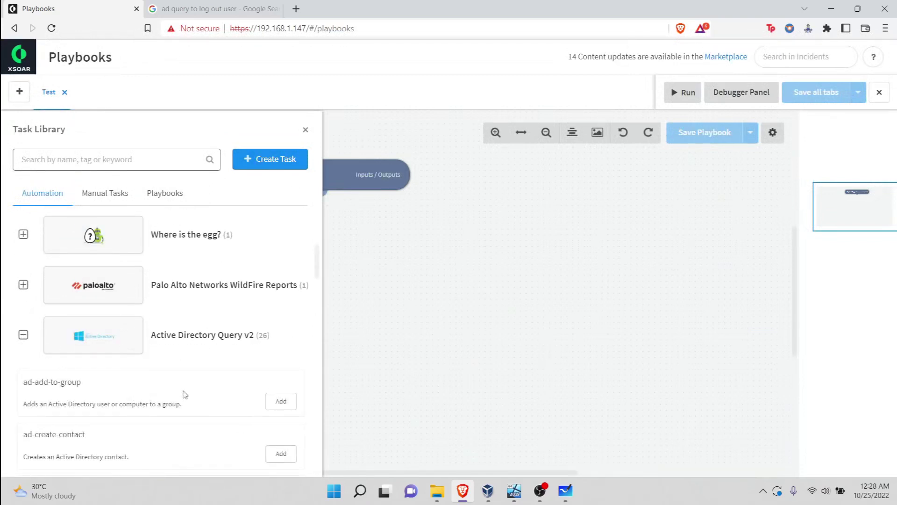
{"action": "scroll", "coordinate": [209, 392], "scroll_direction": "down", "scroll_amount": 1}
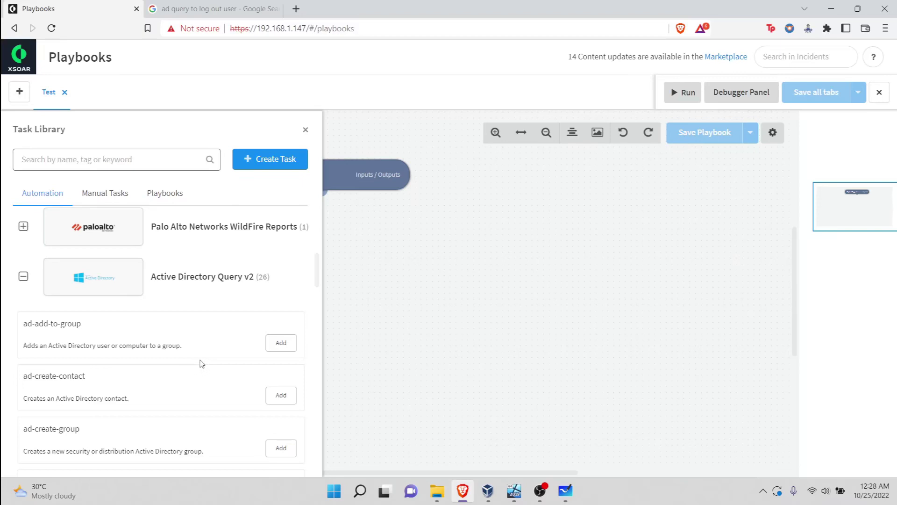
{"action": "mouse_move", "coordinate": [514, 490]}
{"action": "left_click", "coordinate": [449, 431]}
Check Compromised Admin's Member Of groups: Domain Admins and Domain Users.
{"action": "left_click", "coordinate": [420, 45]}
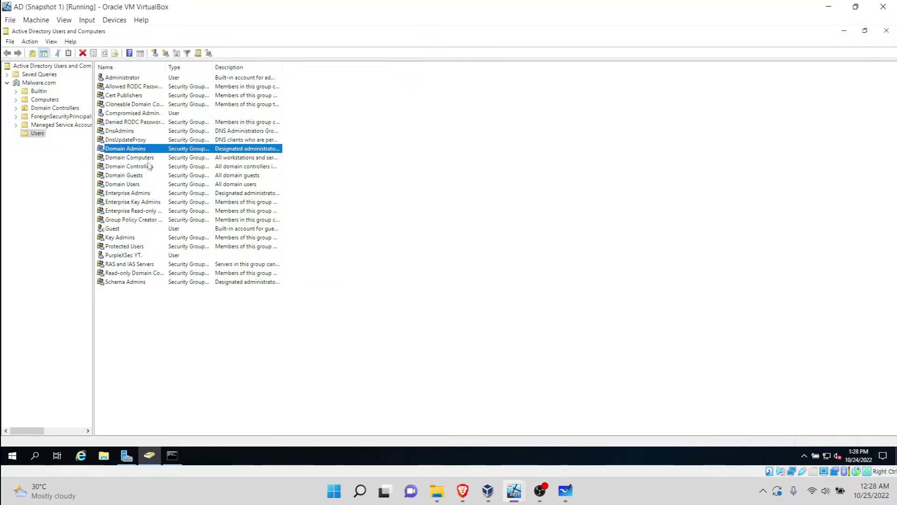
{"action": "left_click", "coordinate": [133, 113]}
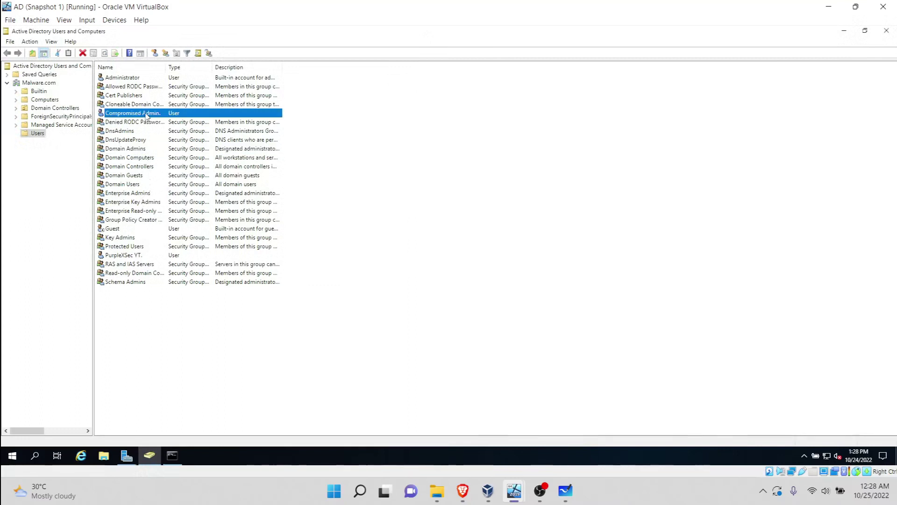
{"action": "right_click", "coordinate": [145, 116]}
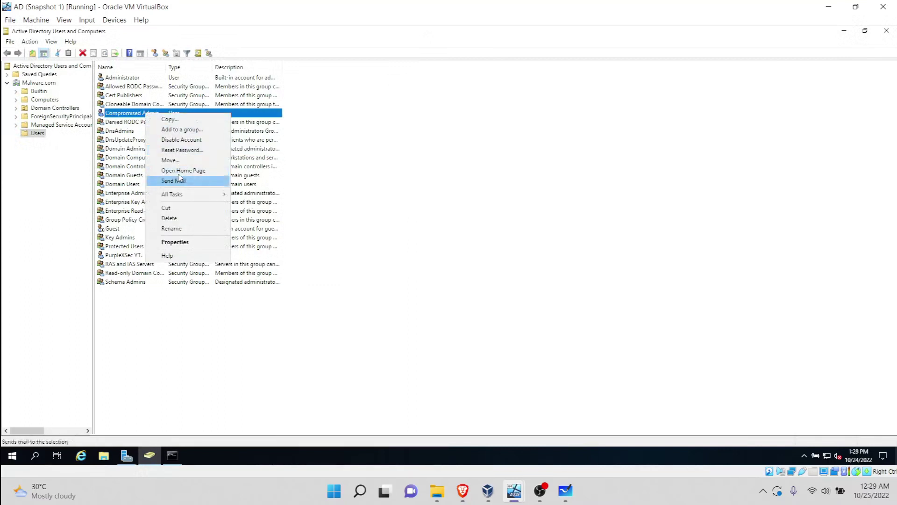
{"action": "left_click", "coordinate": [174, 242]}
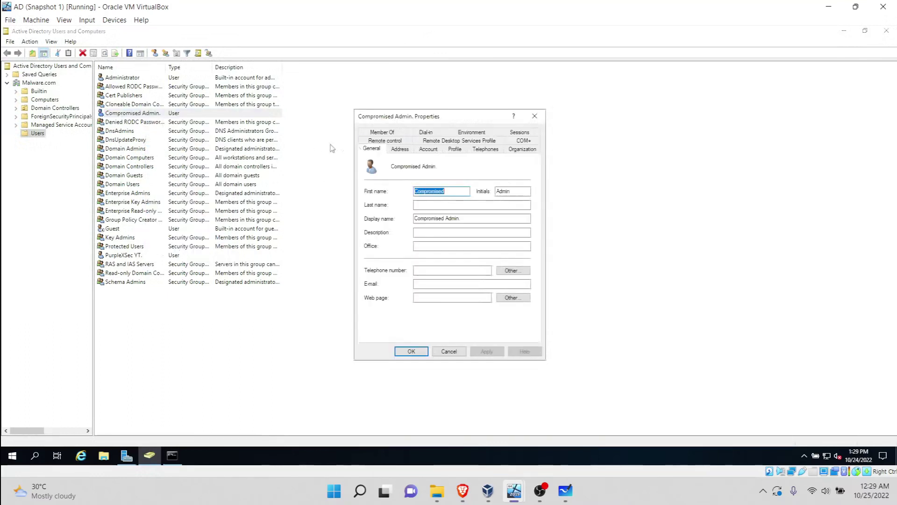
{"action": "left_click", "coordinate": [382, 148]}
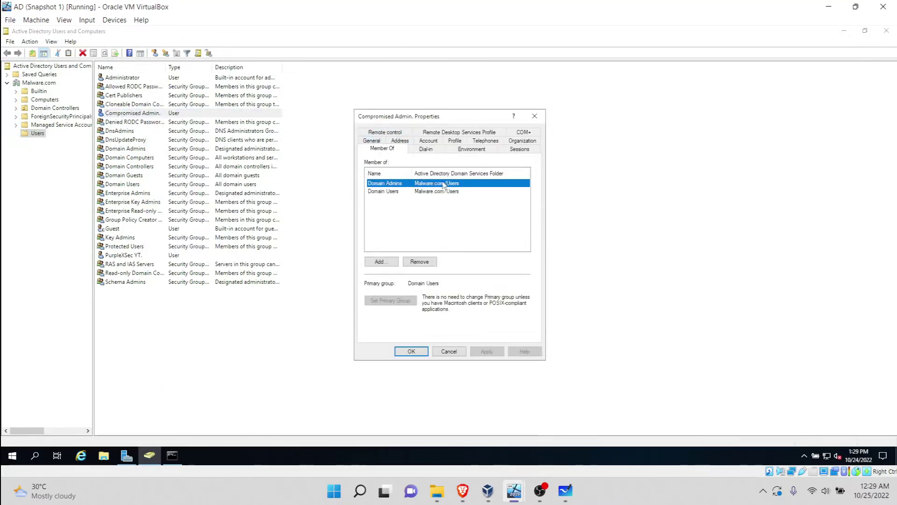
{"action": "left_click", "coordinate": [535, 117]}
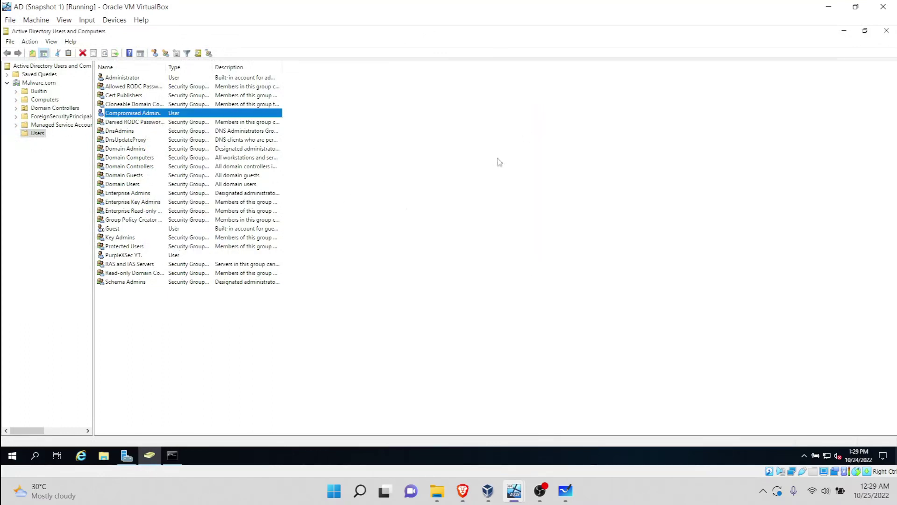
Sign out of the Windows server to its lock screen.
{"action": "left_click", "coordinate": [12, 456]}
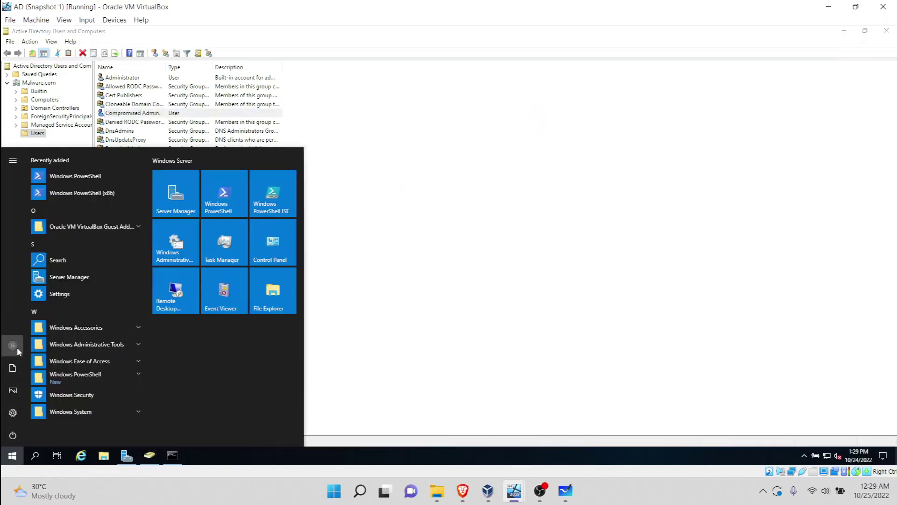
{"action": "left_click", "coordinate": [14, 346]}
{"action": "left_click", "coordinate": [47, 320]}
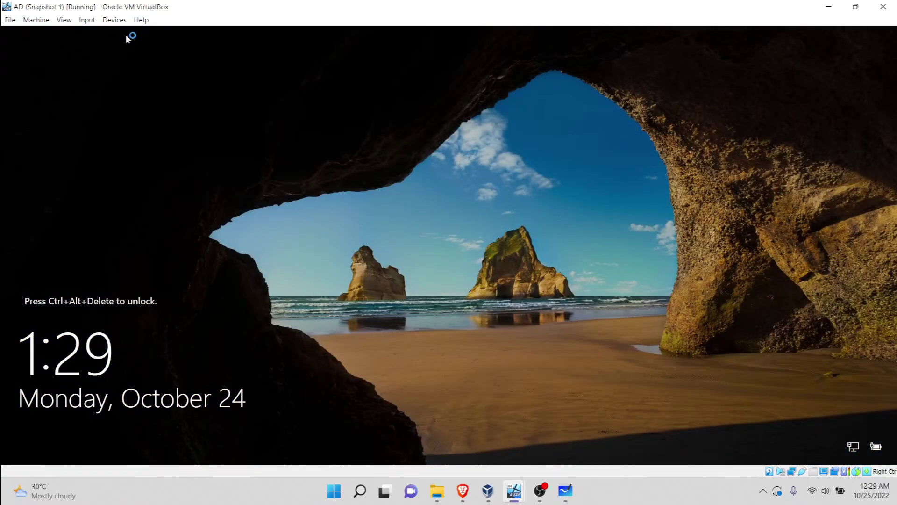
Unlock the VM with Ctrl-Alt-Del, sign in as compromised_admin, and close the Admin Center notice.
{"action": "left_click", "coordinate": [87, 19]}
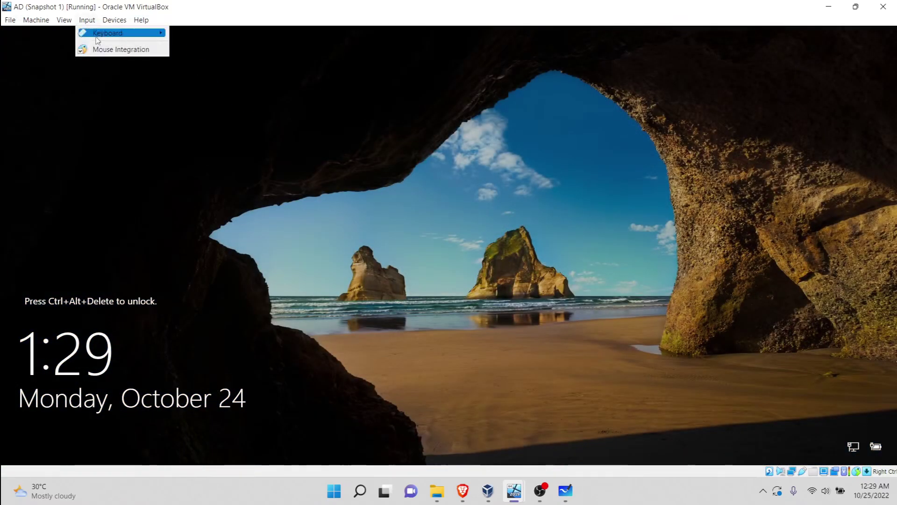
{"action": "mouse_move", "coordinate": [108, 33]}
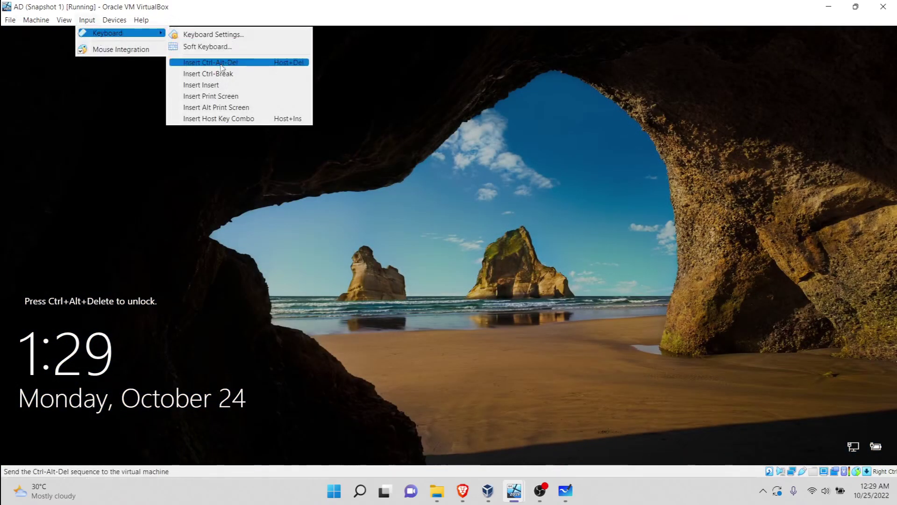
{"action": "left_click", "coordinate": [210, 63]}
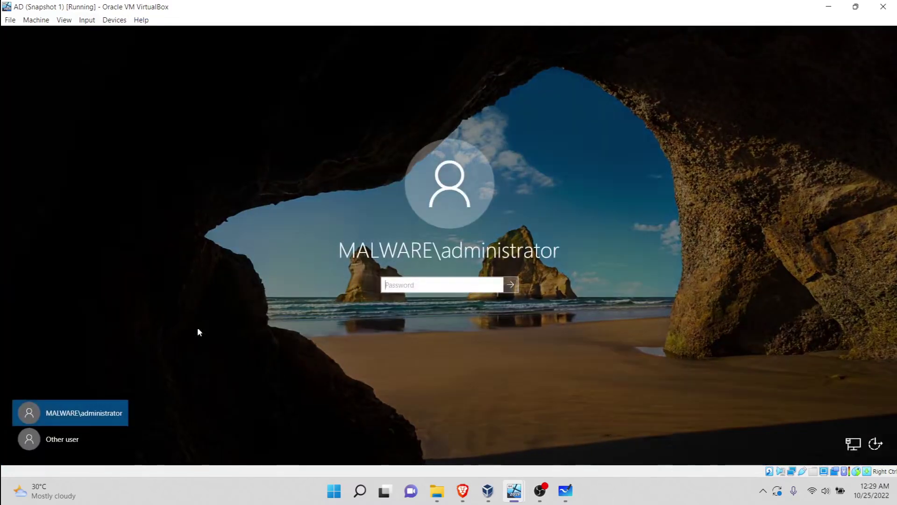
{"action": "left_click", "coordinate": [64, 439]}
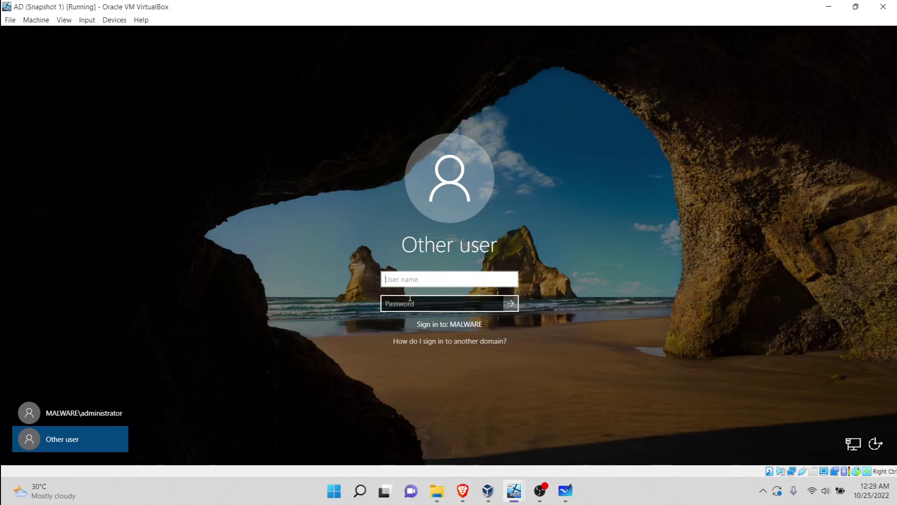
{"action": "type", "text": "compromised_admi"}
{"action": "type", "text": "n"}
{"action": "left_click", "coordinate": [410, 302]}
{"action": "type", "text": "*****"}
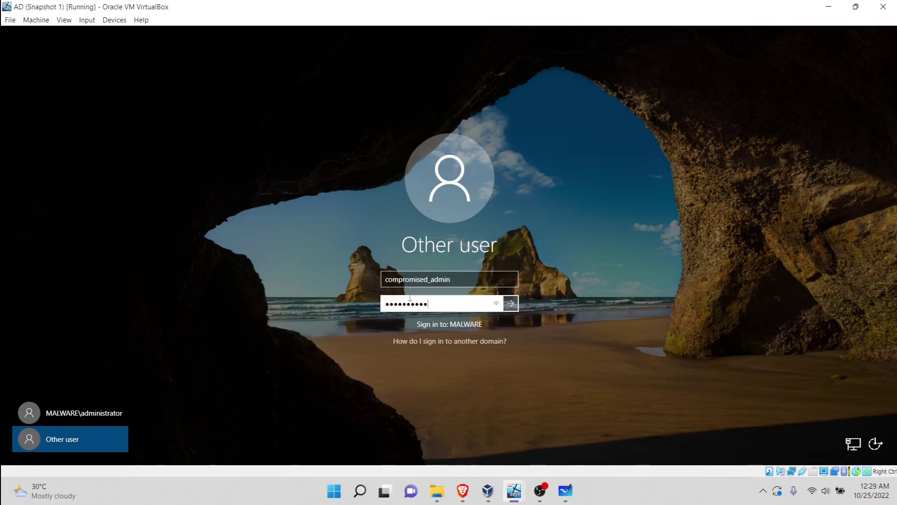
{"action": "key", "text": "Return"}
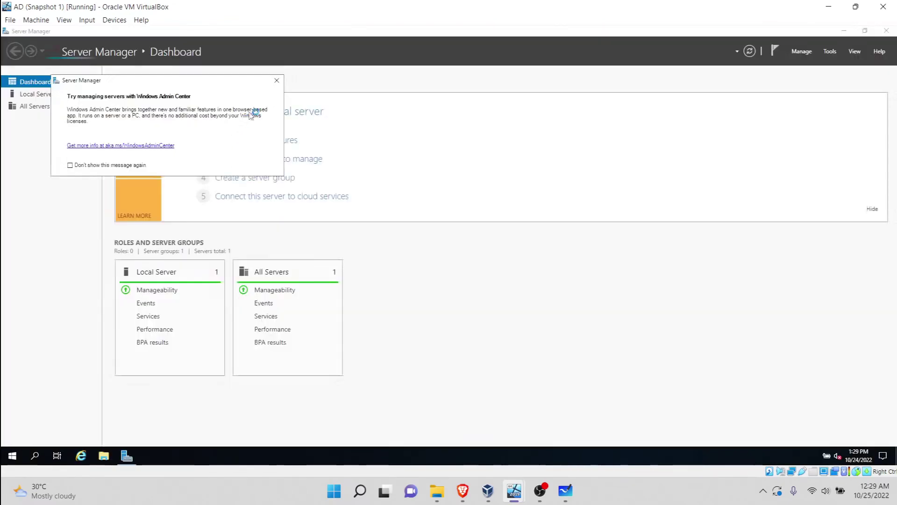
{"action": "left_click", "coordinate": [276, 80]}
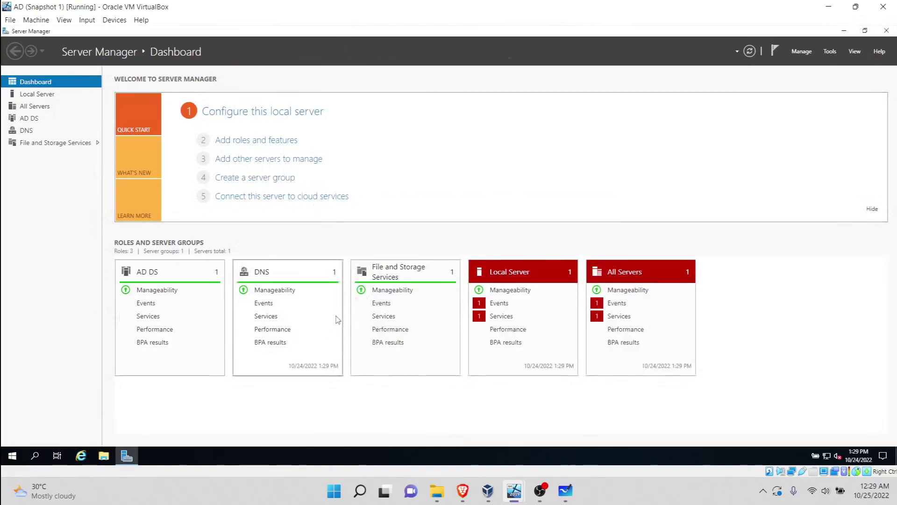
{"action": "left_click", "coordinate": [487, 491]}
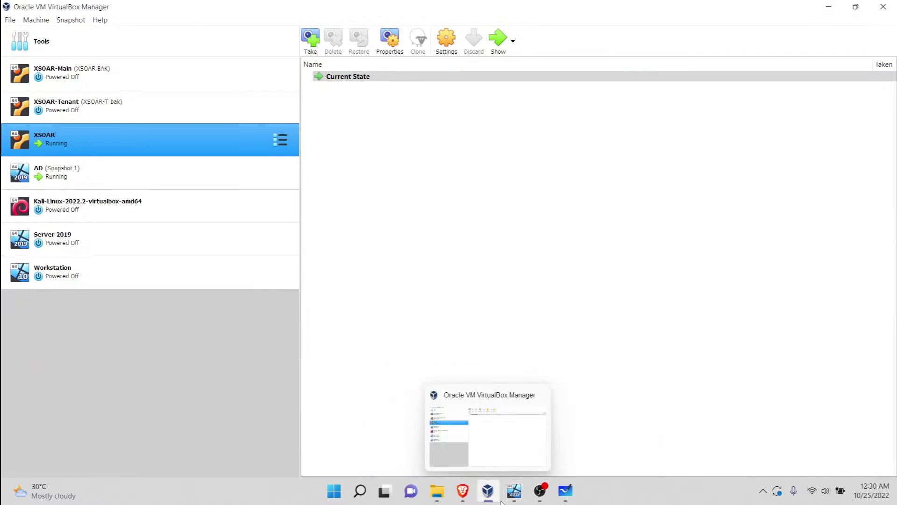
Add ad-get-group-members from Active Directory Query v2 and open its group-dn input.
{"action": "left_click", "coordinate": [462, 491]}
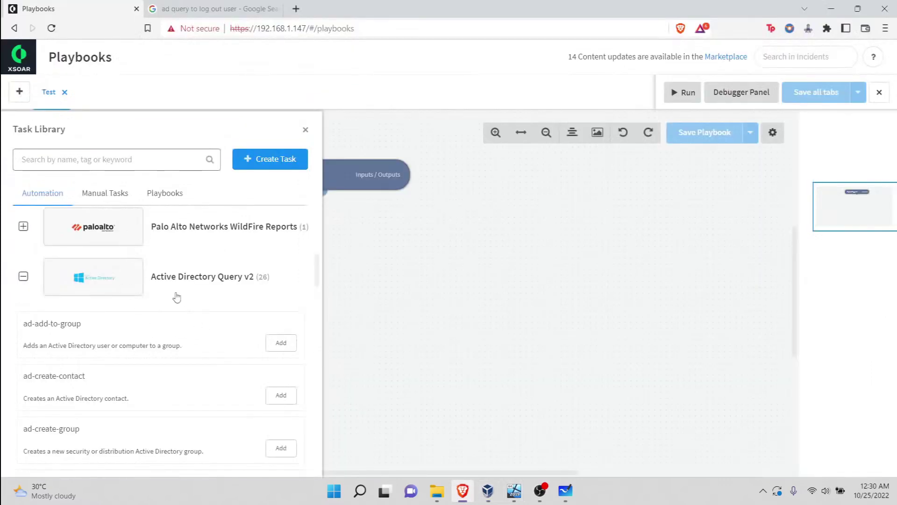
{"action": "scroll", "coordinate": [175, 301], "scroll_direction": "down", "scroll_amount": 2}
{"action": "scroll", "coordinate": [168, 343], "scroll_direction": "down", "scroll_amount": 2}
{"action": "scroll", "coordinate": [163, 351], "scroll_direction": "down", "scroll_amount": 1}
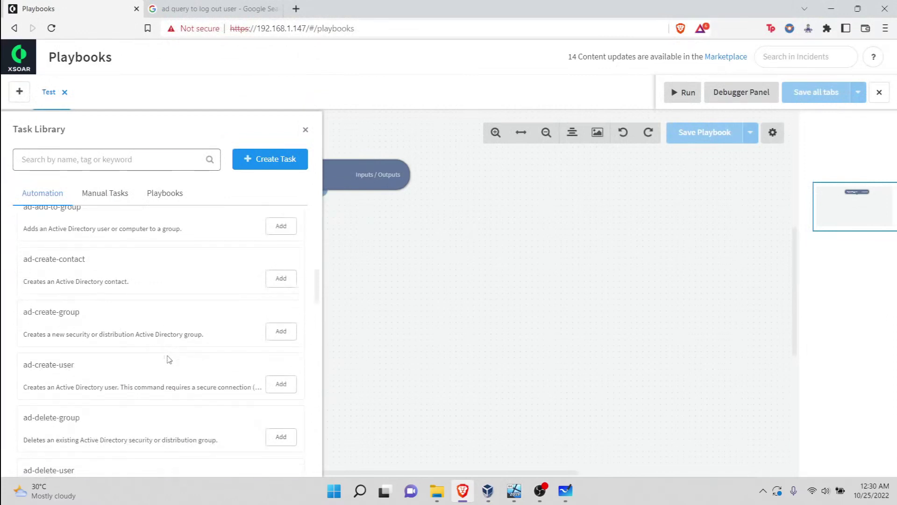
{"action": "scroll", "coordinate": [160, 354], "scroll_direction": "down", "scroll_amount": 5}
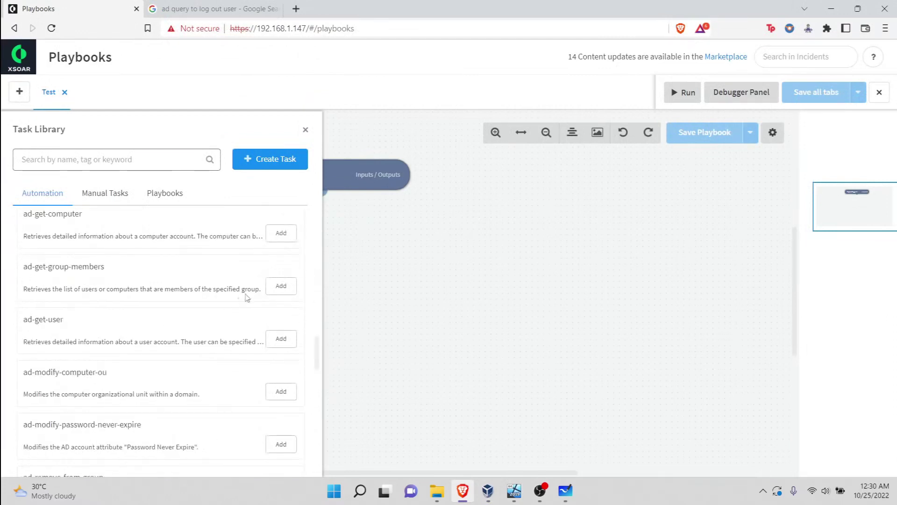
{"action": "left_click", "coordinate": [281, 286]}
{"action": "left_click", "coordinate": [137, 290]}
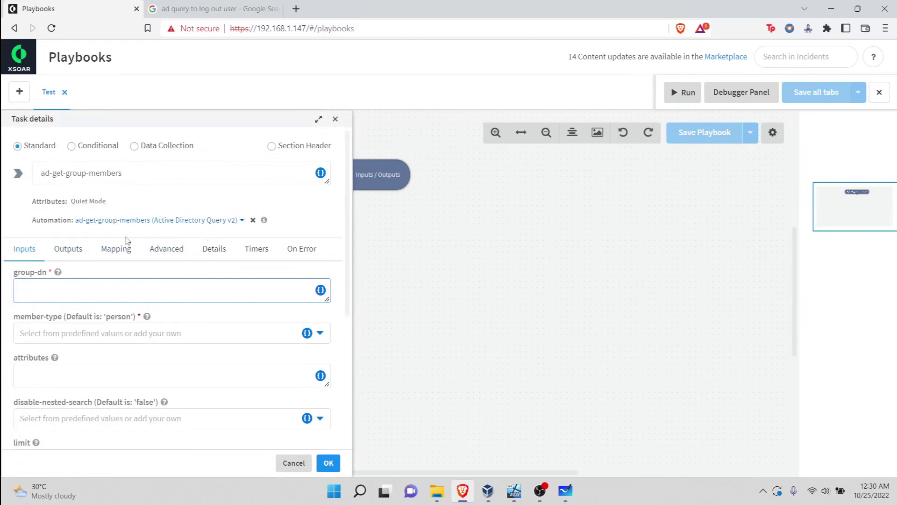
{"action": "left_click", "coordinate": [514, 490]}
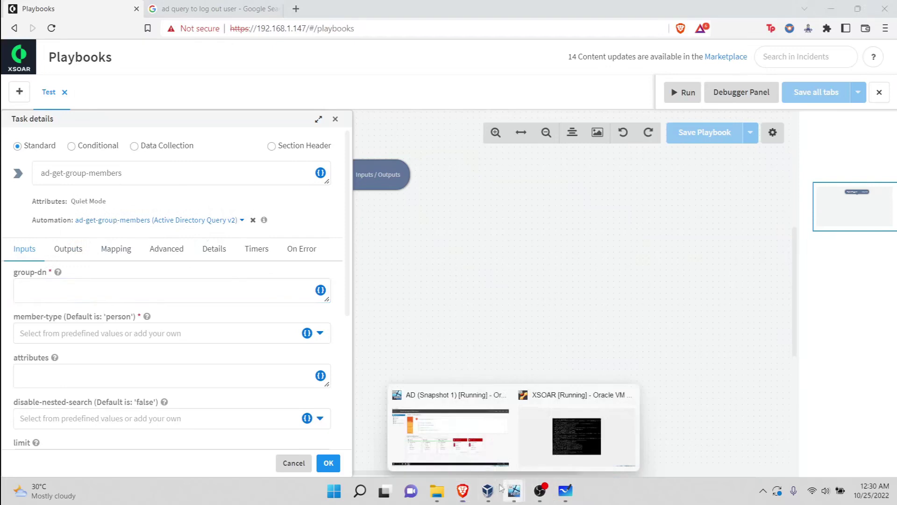
Launch Command Prompt as administrator on the AD virtual machine.
{"action": "left_click", "coordinate": [435, 421]}
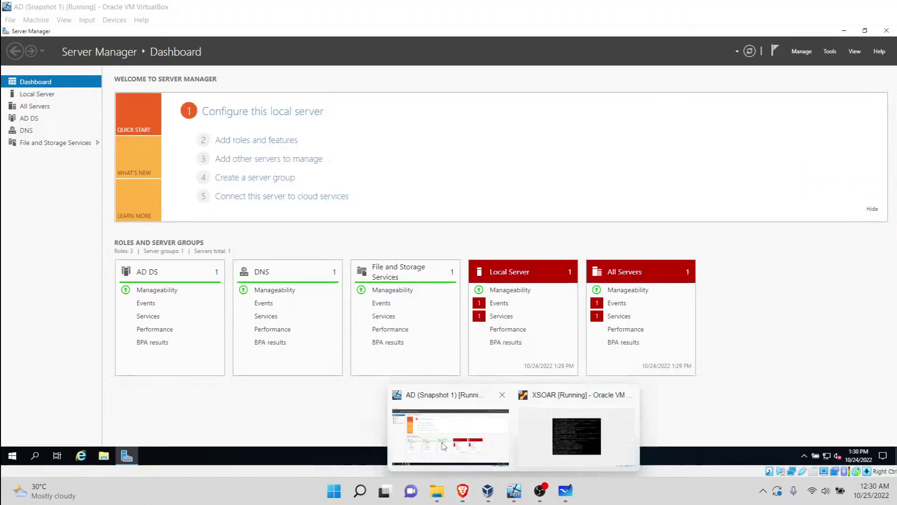
{"action": "left_click", "coordinate": [11, 456]}
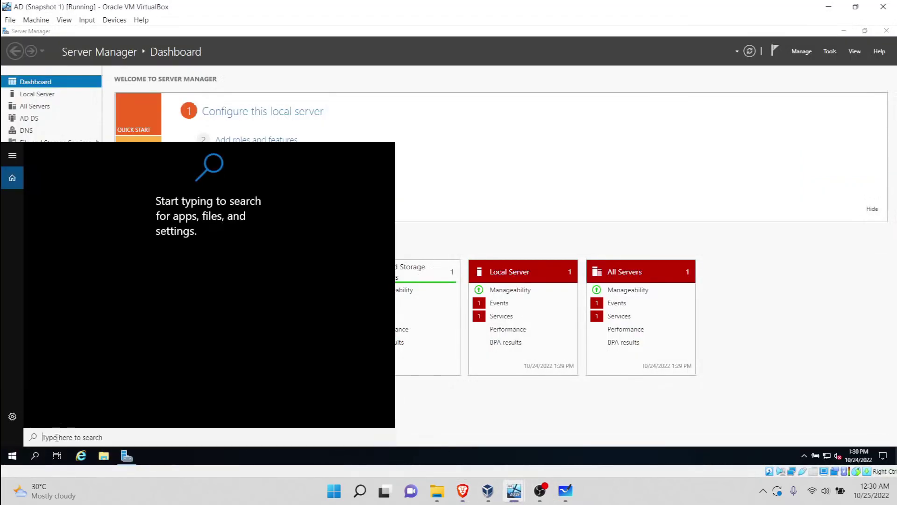
{"action": "type", "text": "cmd"}
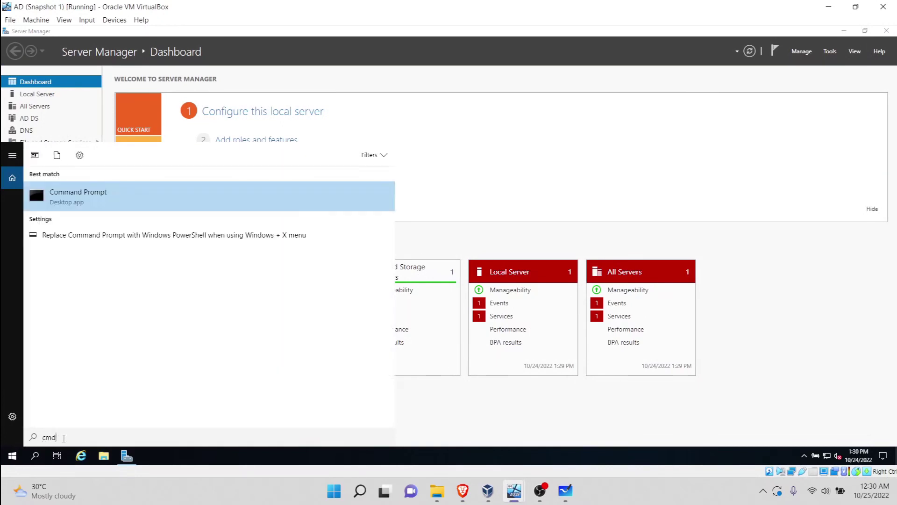
{"action": "right_click", "coordinate": [75, 210]}
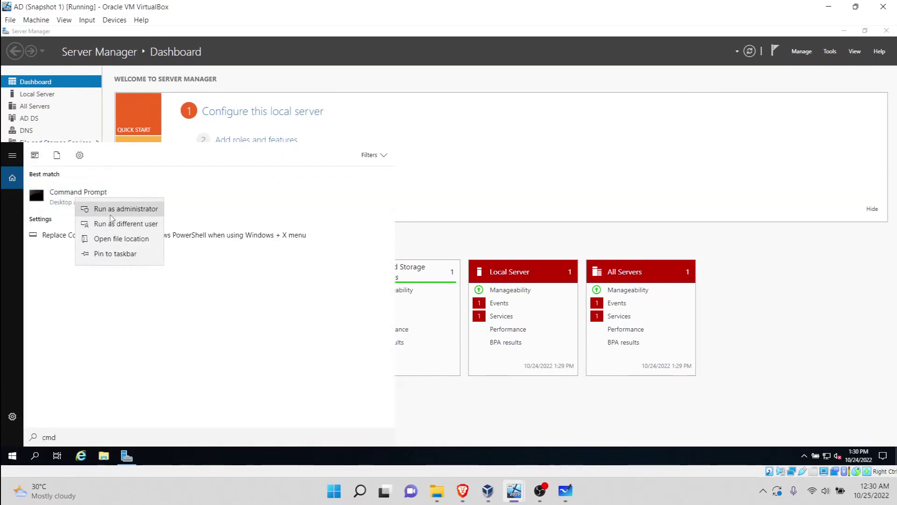
{"action": "left_click", "coordinate": [116, 208]}
{"action": "left_click", "coordinate": [401, 302]}
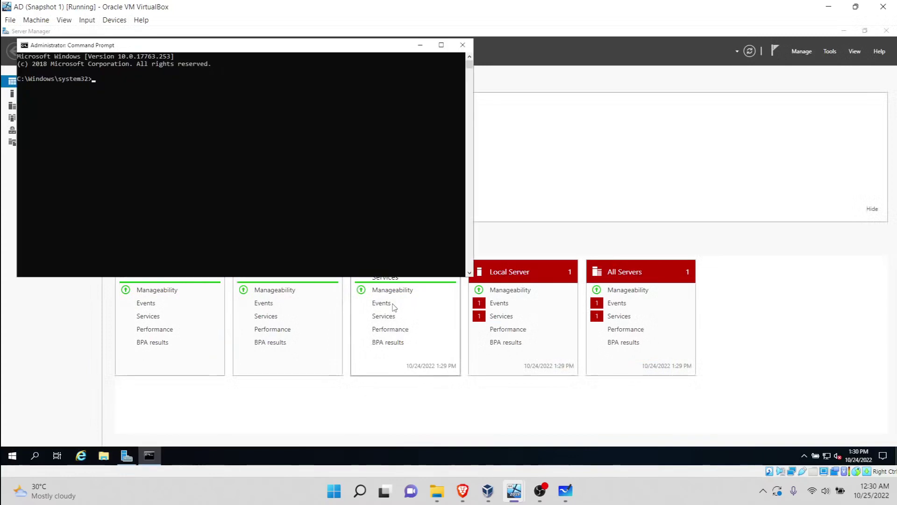
{"action": "type", "text": "dsquery group"}
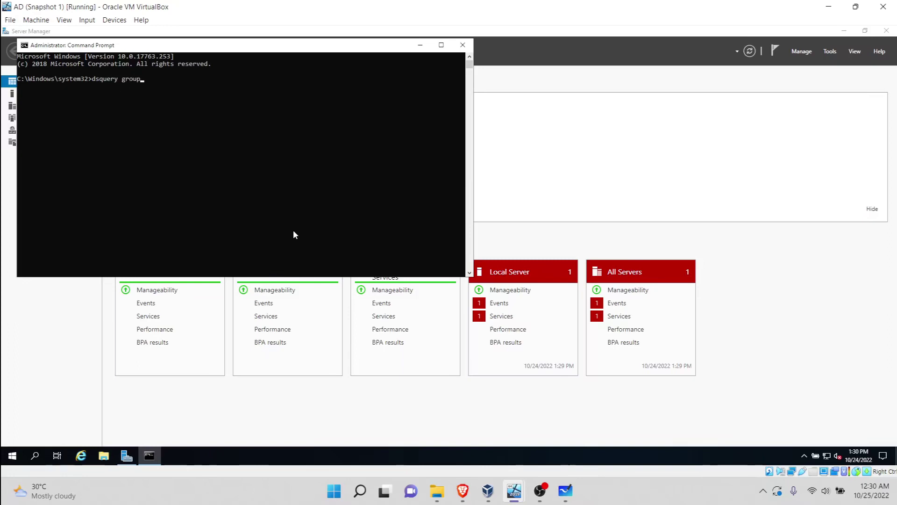
{"action": "type", "text": "name"}
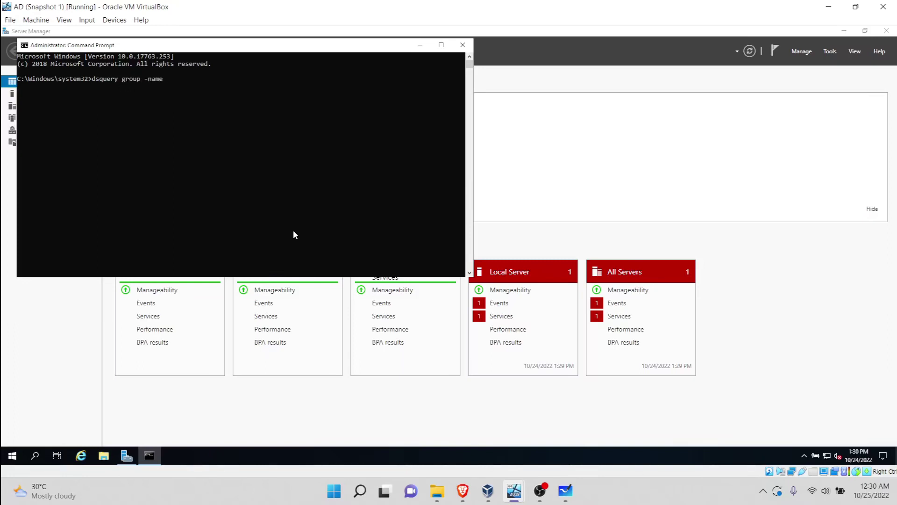
{"action": "type", "text": " \""}
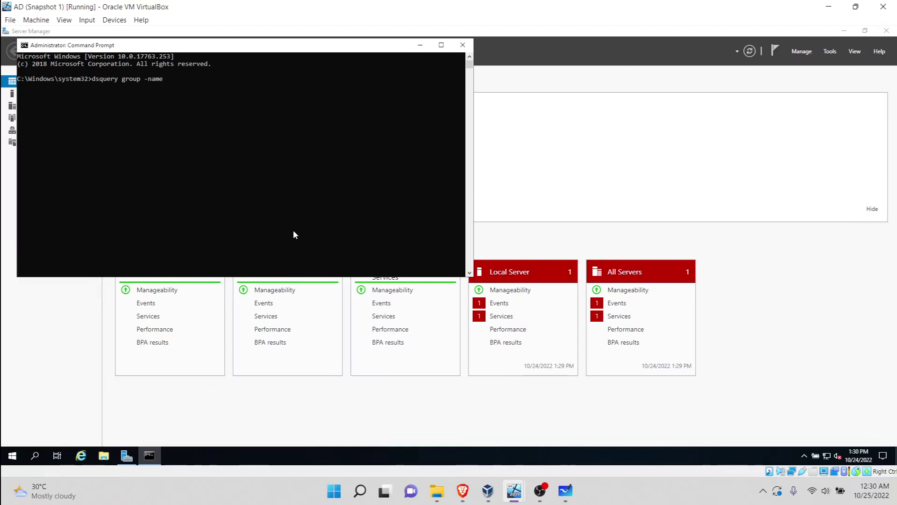
{"action": "type", "text": "dom"}
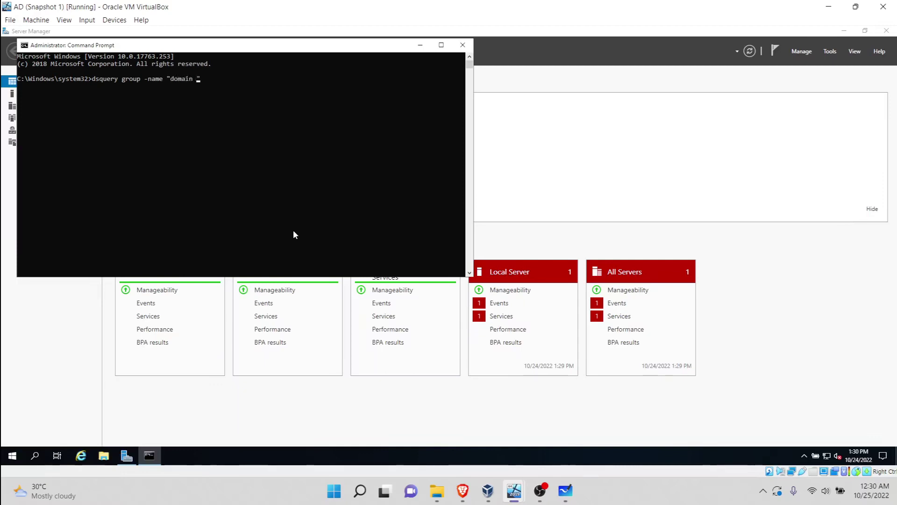
{"action": "type", "text": "ain admins"}
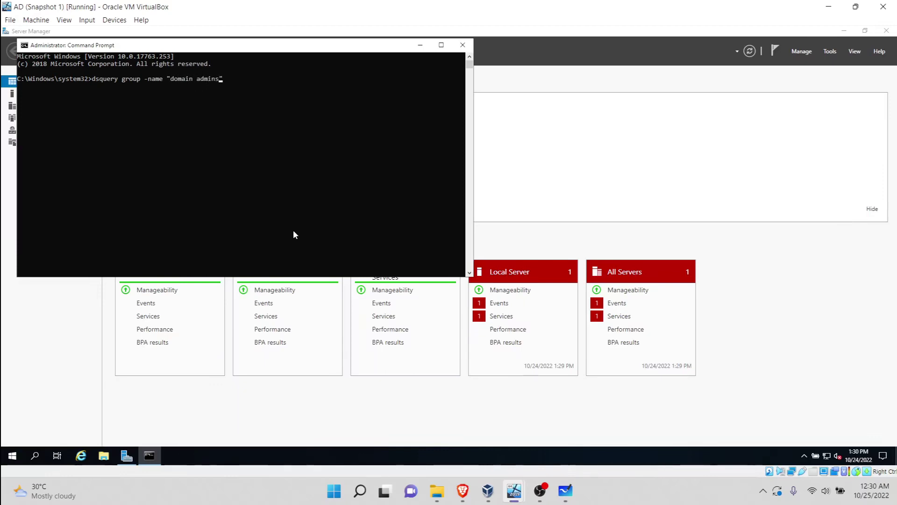
Run the dsquery lookup and copy CN=Domain Admins,CN=Users,DC=Malware,DC=com.
{"action": "key", "text": "Return"}
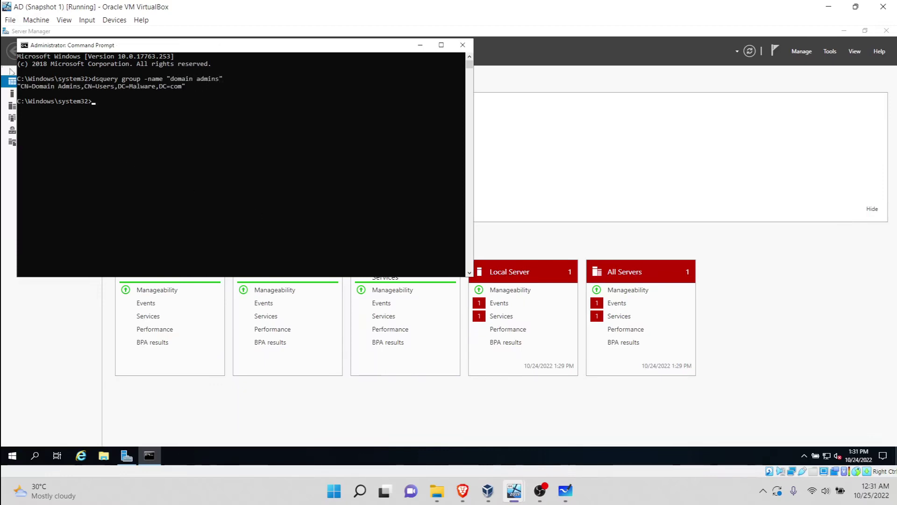
{"action": "left_click_drag", "start_coordinate": [181, 86], "coordinate": [129, 93]}
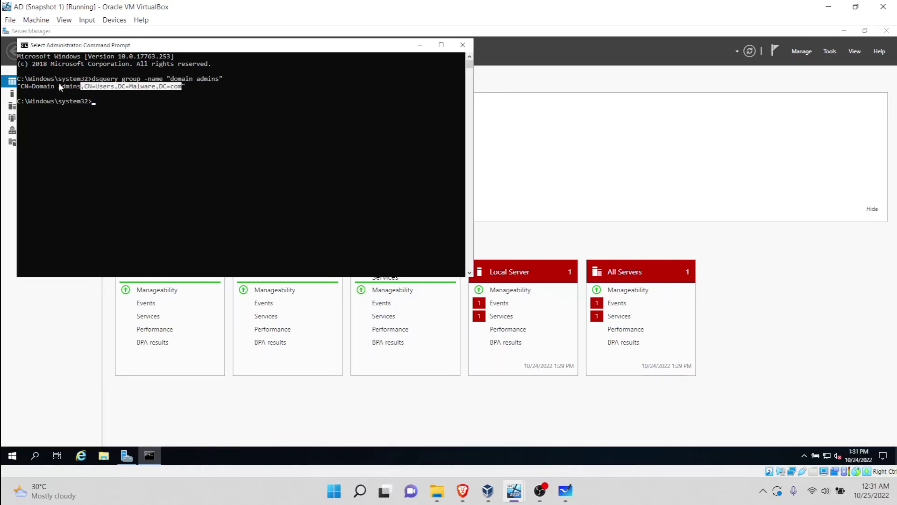
{"action": "left_click_drag", "start_coordinate": [57, 87], "coordinate": [21, 87]}
{"action": "key", "text": "ctrl+c"}
{"action": "right_click", "coordinate": [26, 89]}
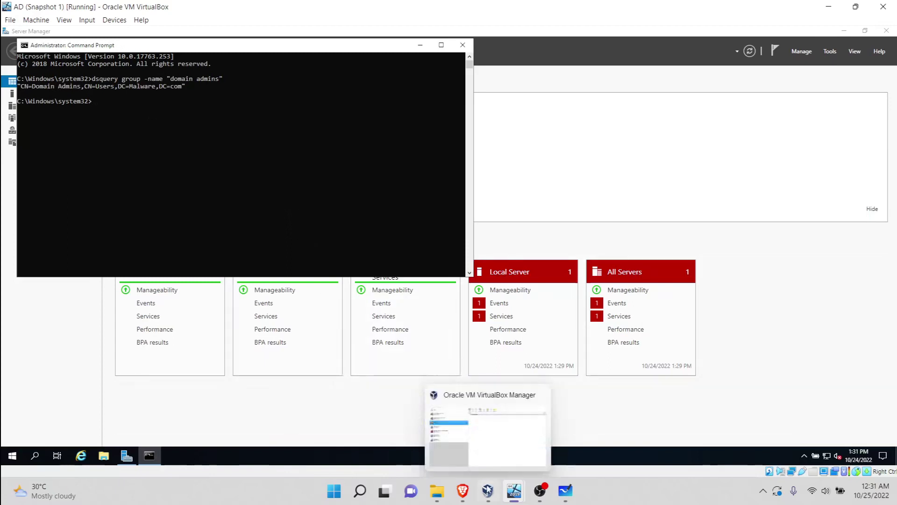
Paste CN=Domain Admins,CN=Users,DC=Malware,DC=com into the ad-get-group-members group-dn field.
{"action": "left_click", "coordinate": [488, 492]}
{"action": "left_click", "coordinate": [463, 491]}
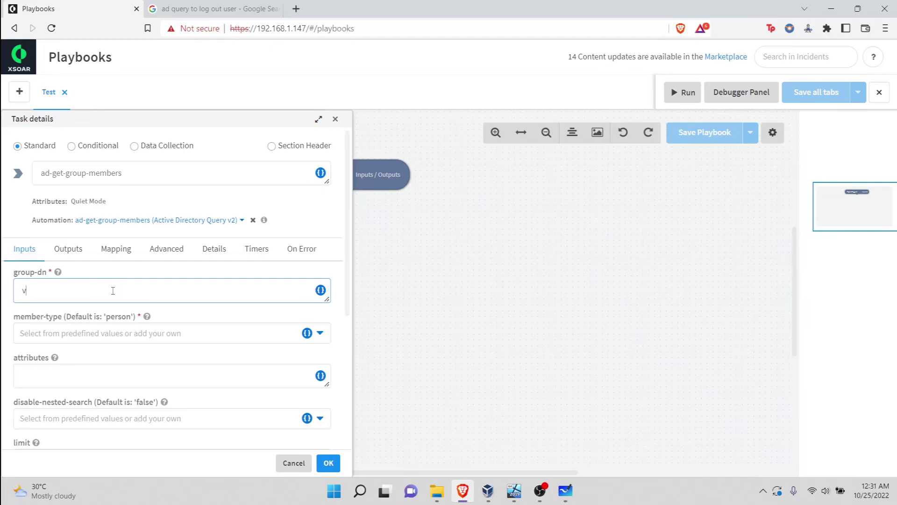
{"action": "key", "text": "ctrl+v"}
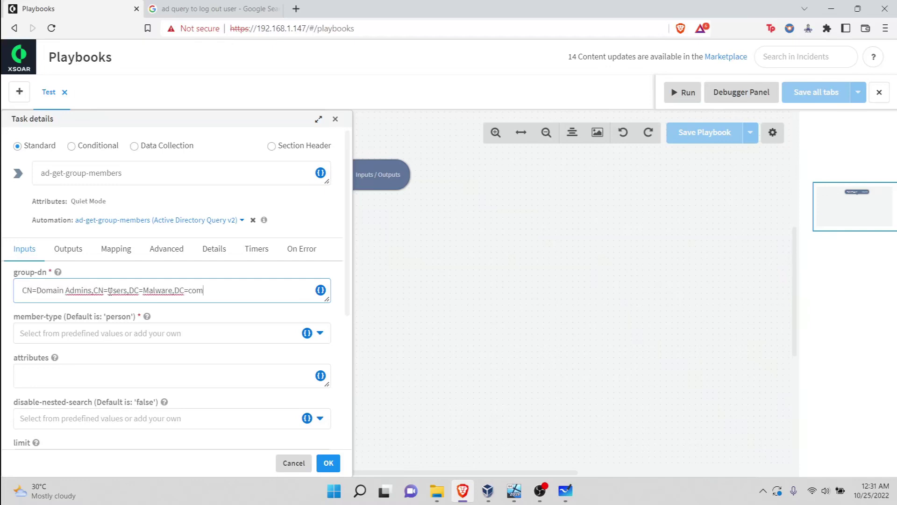
{"action": "scroll", "coordinate": [211, 330], "scroll_direction": "down", "scroll_amount": 1}
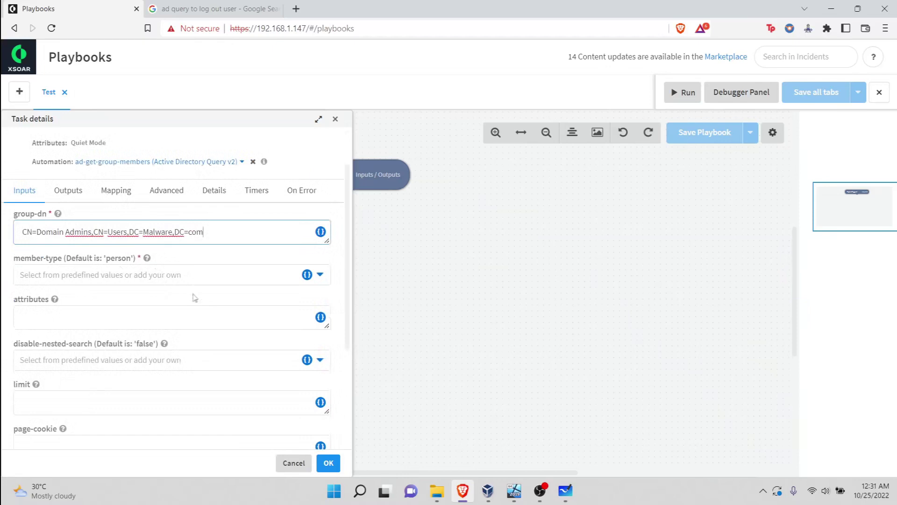
{"action": "scroll", "coordinate": [188, 309], "scroll_direction": "down", "scroll_amount": 1}
{"action": "scroll", "coordinate": [188, 329], "scroll_direction": "down", "scroll_amount": 1}
{"action": "scroll", "coordinate": [188, 328], "scroll_direction": "down", "scroll_amount": 1}
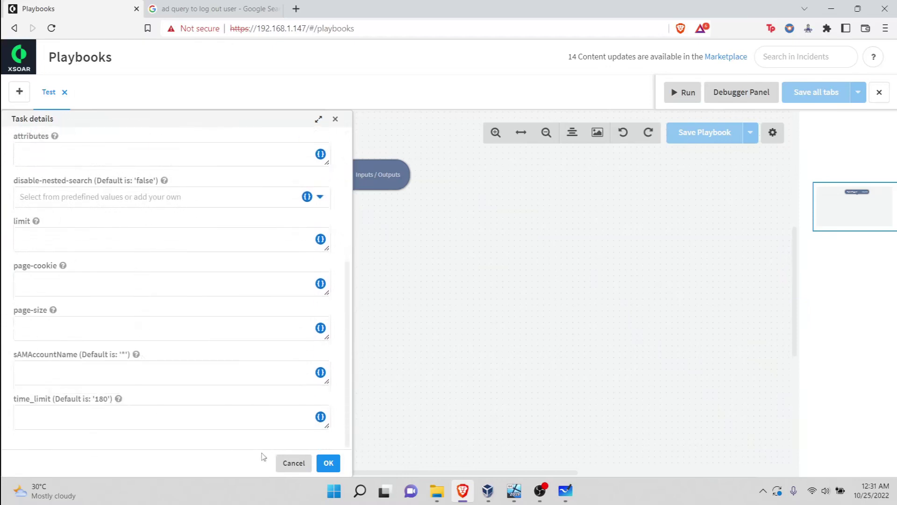
Save the group-members task, then add ad-disable-account with username compromised_admin.
{"action": "left_click", "coordinate": [325, 463]}
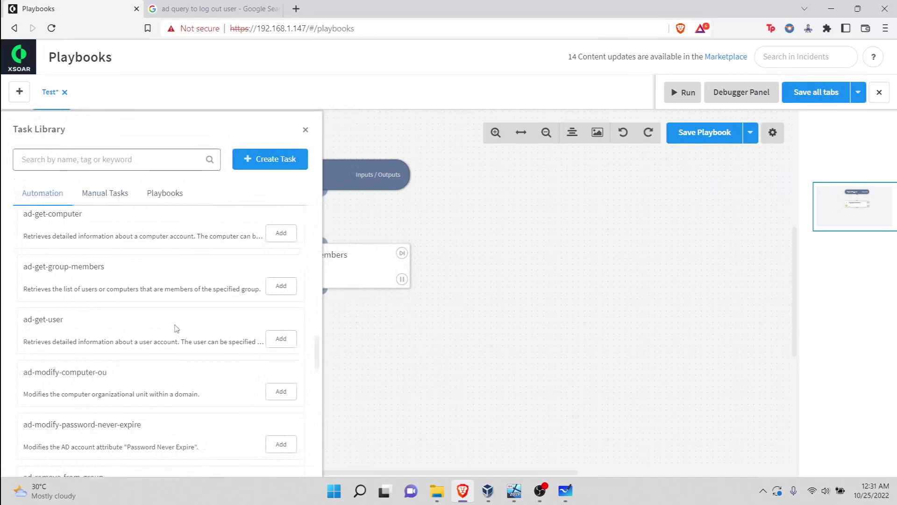
{"action": "scroll", "coordinate": [176, 332], "scroll_direction": "down", "scroll_amount": 1}
{"action": "scroll", "coordinate": [166, 363], "scroll_direction": "down", "scroll_amount": 2}
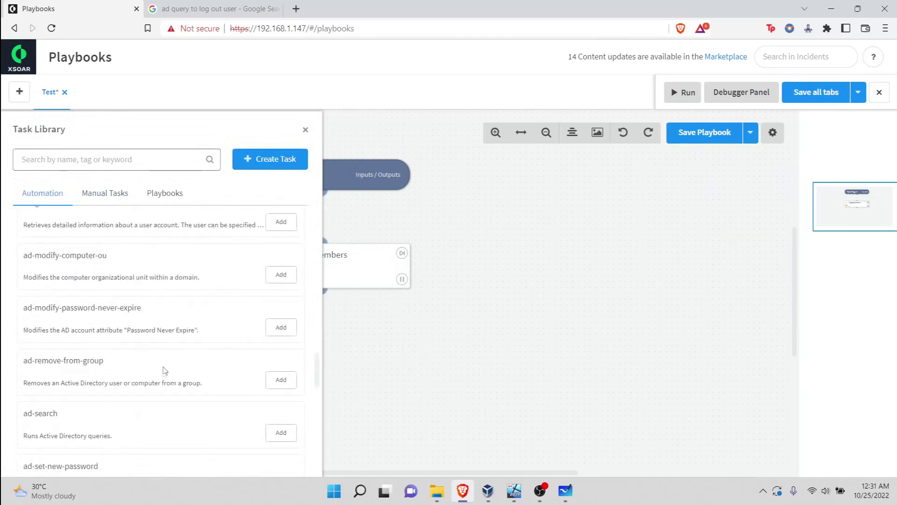
{"action": "scroll", "coordinate": [166, 364], "scroll_direction": "down", "scroll_amount": 2}
{"action": "scroll", "coordinate": [165, 364], "scroll_direction": "down", "scroll_amount": 1}
{"action": "scroll", "coordinate": [166, 364], "scroll_direction": "down", "scroll_amount": 1}
{"action": "scroll", "coordinate": [163, 368], "scroll_direction": "down", "scroll_amount": 2}
{"action": "scroll", "coordinate": [163, 368], "scroll_direction": "down", "scroll_amount": 1}
{"action": "scroll", "coordinate": [164, 368], "scroll_direction": "down", "scroll_amount": 1}
{"action": "scroll", "coordinate": [164, 367], "scroll_direction": "down", "scroll_amount": 2}
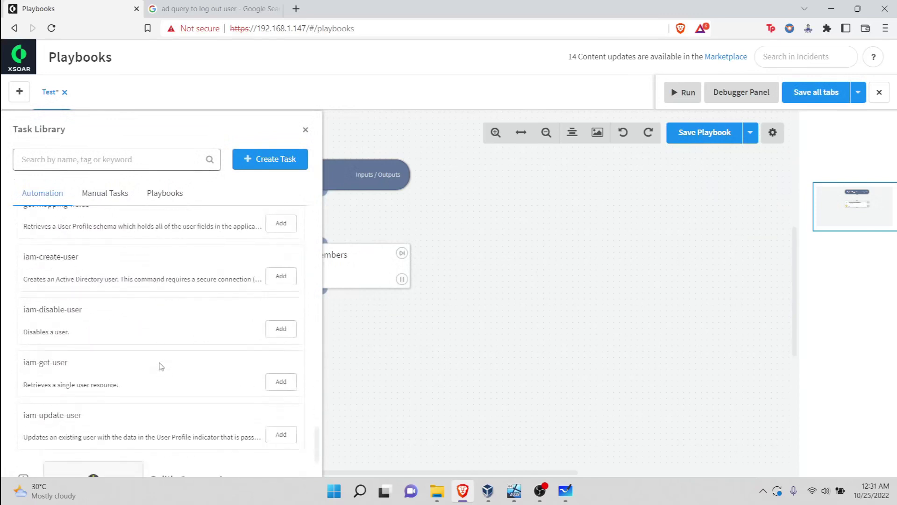
{"action": "scroll", "coordinate": [162, 351], "scroll_direction": "up", "scroll_amount": 2}
{"action": "scroll", "coordinate": [162, 351], "scroll_direction": "up", "scroll_amount": 2}
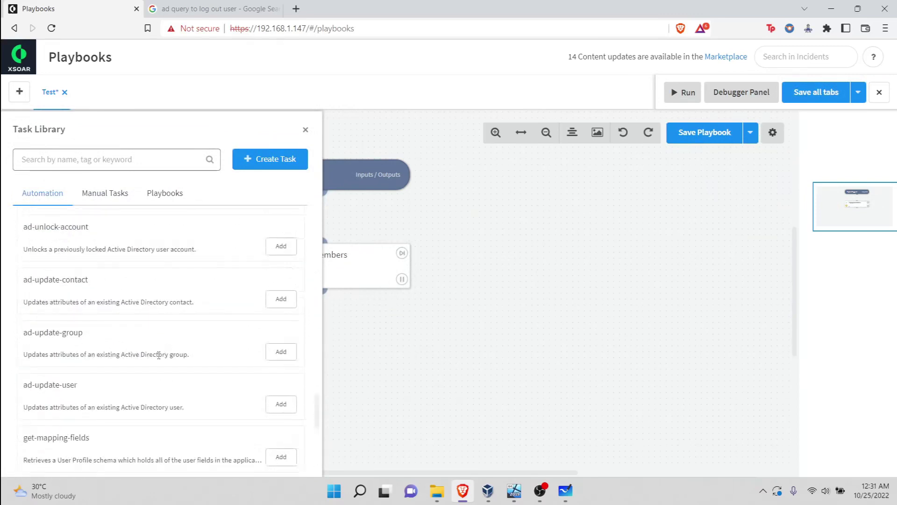
{"action": "scroll", "coordinate": [160, 361], "scroll_direction": "up", "scroll_amount": 2}
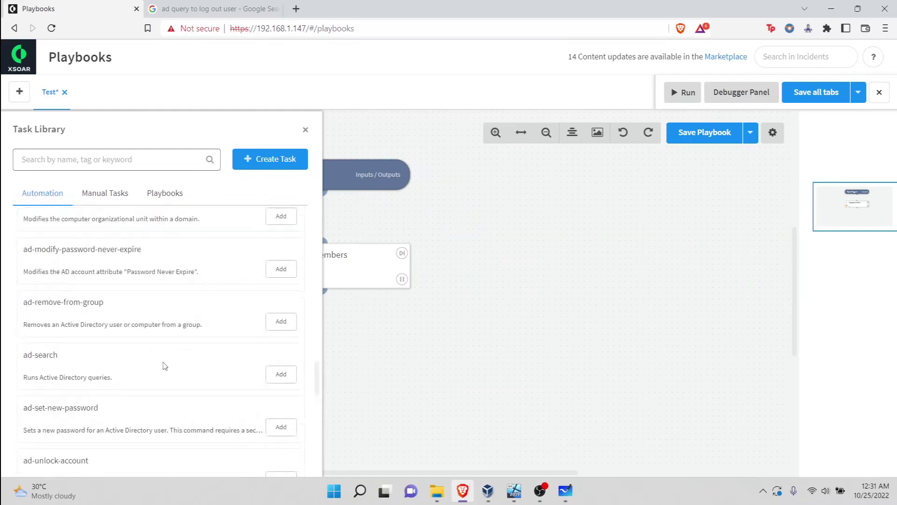
{"action": "scroll", "coordinate": [164, 367], "scroll_direction": "up", "scroll_amount": 2}
{"action": "scroll", "coordinate": [163, 367], "scroll_direction": "up", "scroll_amount": 2}
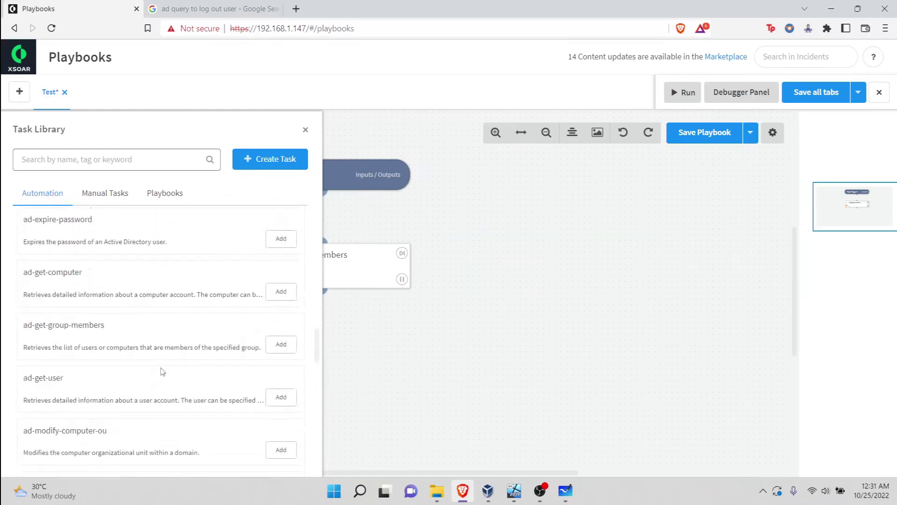
{"action": "scroll", "coordinate": [160, 372], "scroll_direction": "up", "scroll_amount": 2}
{"action": "scroll", "coordinate": [161, 365], "scroll_direction": "up", "scroll_amount": 1}
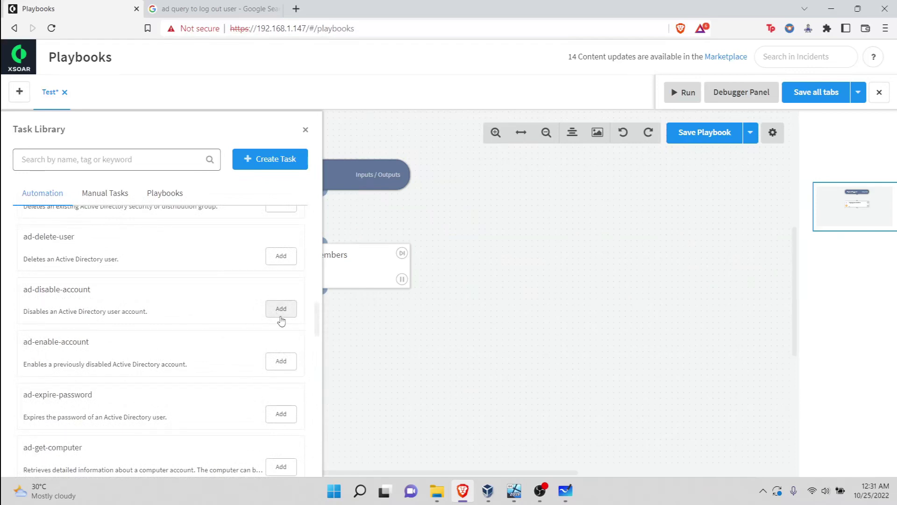
{"action": "left_click", "coordinate": [280, 309]}
{"action": "left_click", "coordinate": [208, 291]}
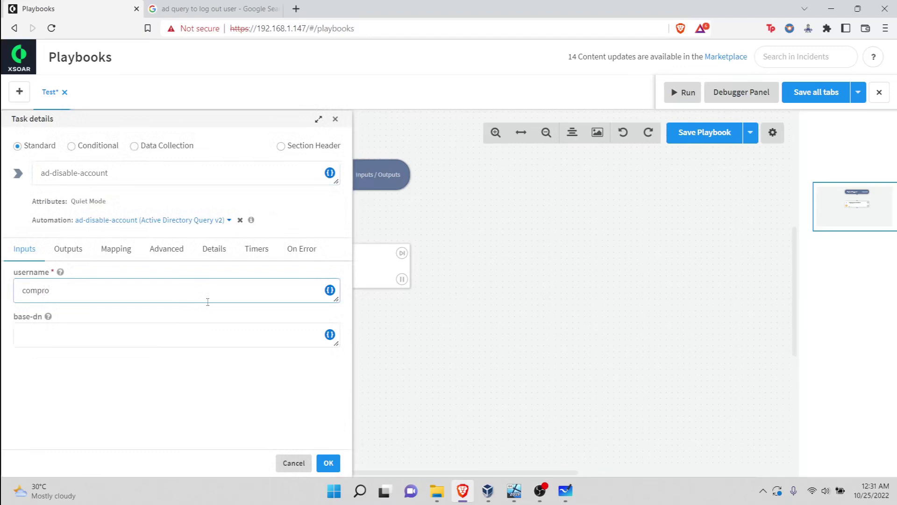
{"action": "type", "text": "mised_admin"}
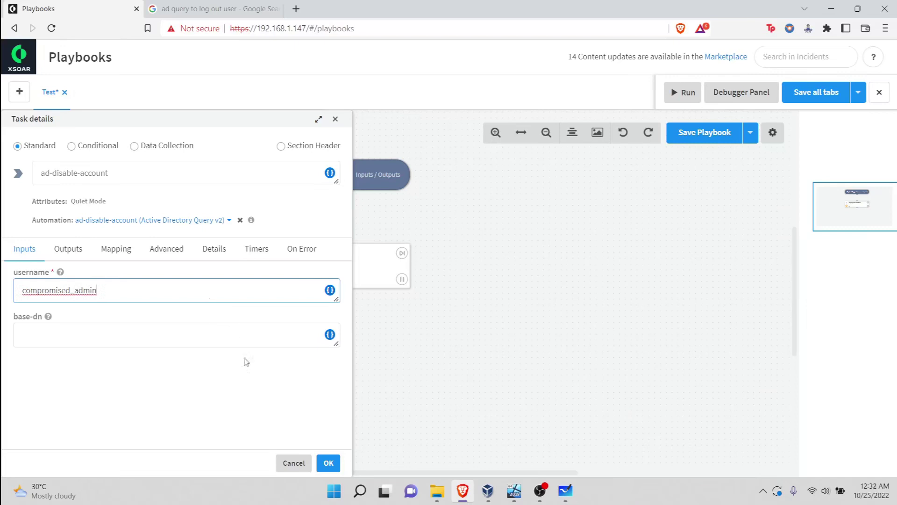
Save the ad-disable-account task and link ad-get-group-members to it on the canvas.
{"action": "left_click", "coordinate": [329, 463]}
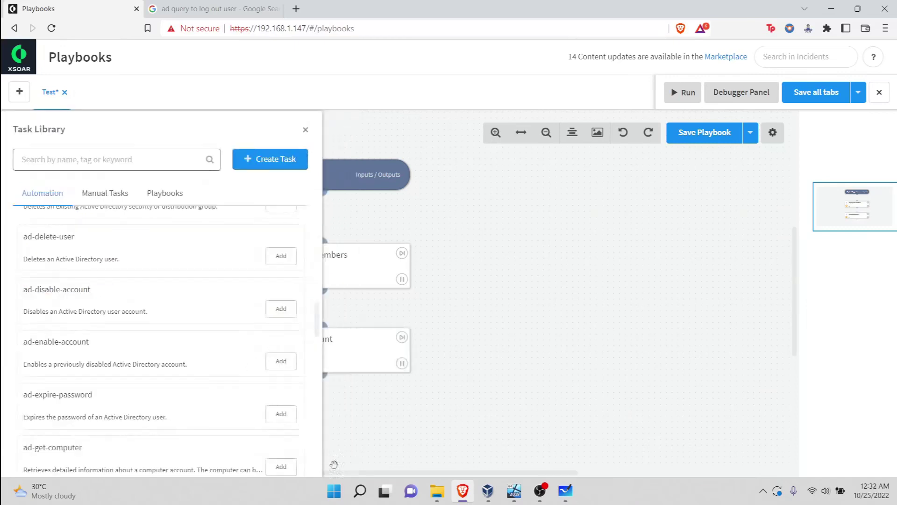
{"action": "left_click", "coordinate": [305, 132]}
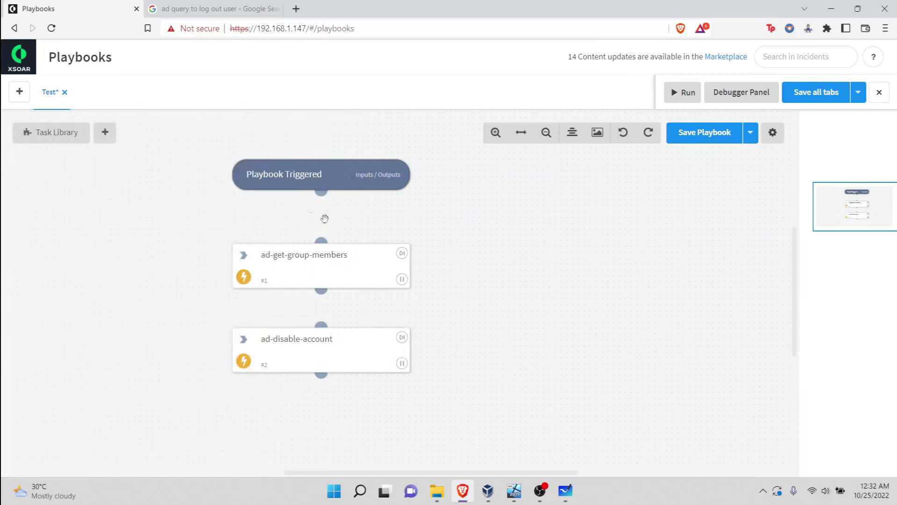
{"action": "left_click", "coordinate": [320, 288]}
{"action": "left_click_drag", "start_coordinate": [320, 288], "coordinate": [320, 327]}
{"action": "left_click", "coordinate": [504, 399]}
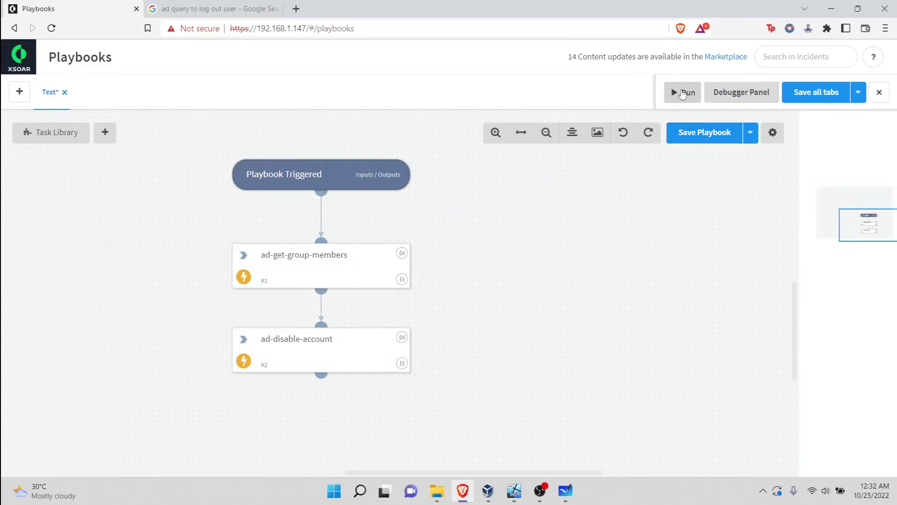
Run the playbook and check the ad-get-group-members task results.
{"action": "left_click", "coordinate": [682, 93]}
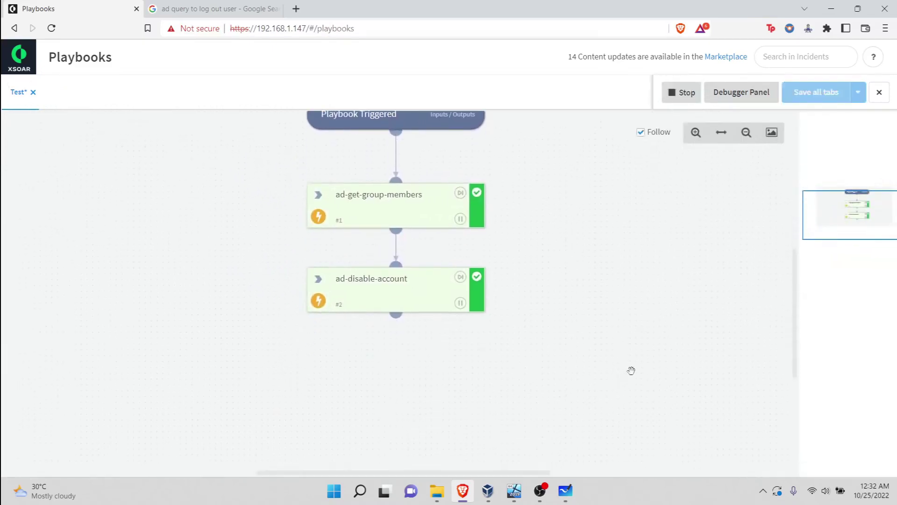
{"action": "left_click", "coordinate": [393, 210]}
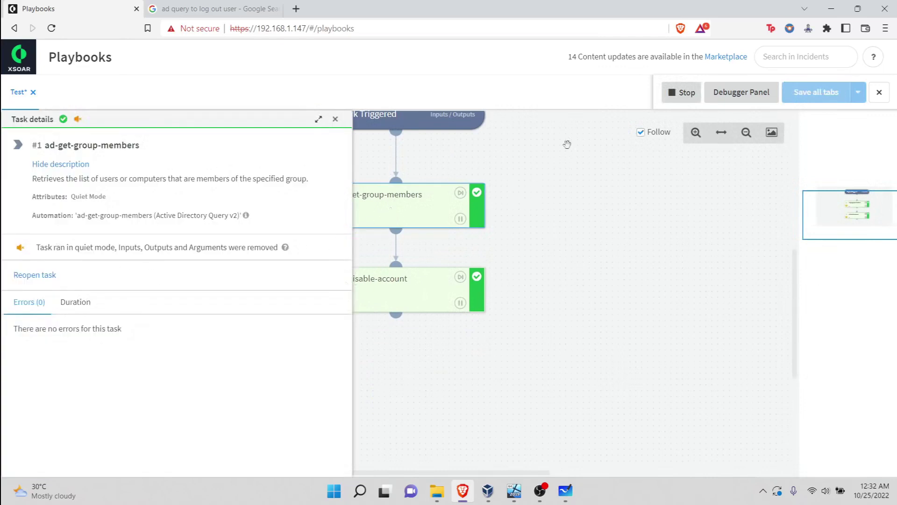
{"action": "left_click", "coordinate": [335, 119]}
Expand the incident and ActiveDirectory context data in the debugger.
{"action": "left_click", "coordinate": [741, 91]}
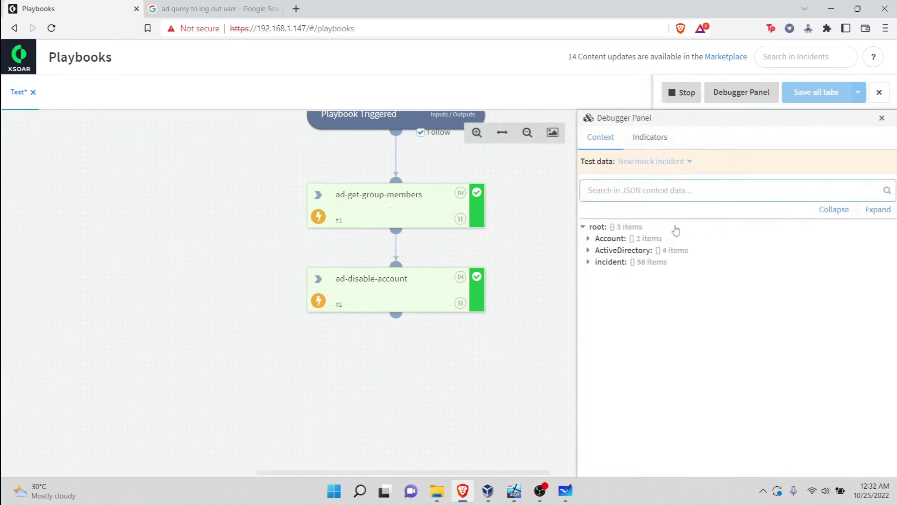
{"action": "left_click", "coordinate": [590, 263]}
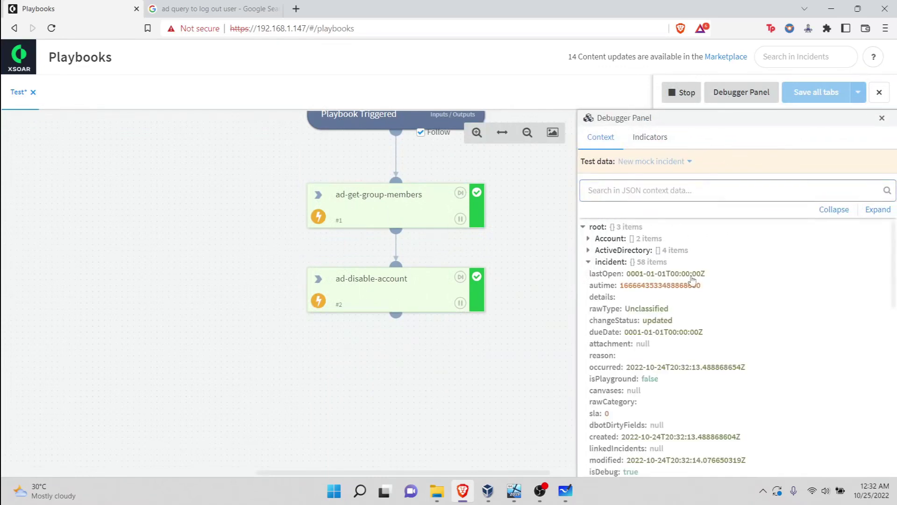
{"action": "scroll", "coordinate": [692, 280], "scroll_direction": "down", "scroll_amount": 5}
{"action": "scroll", "coordinate": [692, 280], "scroll_direction": "down", "scroll_amount": 5}
{"action": "scroll", "coordinate": [693, 280], "scroll_direction": "down", "scroll_amount": 3}
{"action": "scroll", "coordinate": [692, 280], "scroll_direction": "down", "scroll_amount": 3}
{"action": "scroll", "coordinate": [693, 279], "scroll_direction": "down", "scroll_amount": 3}
{"action": "scroll", "coordinate": [691, 281], "scroll_direction": "up", "scroll_amount": 5}
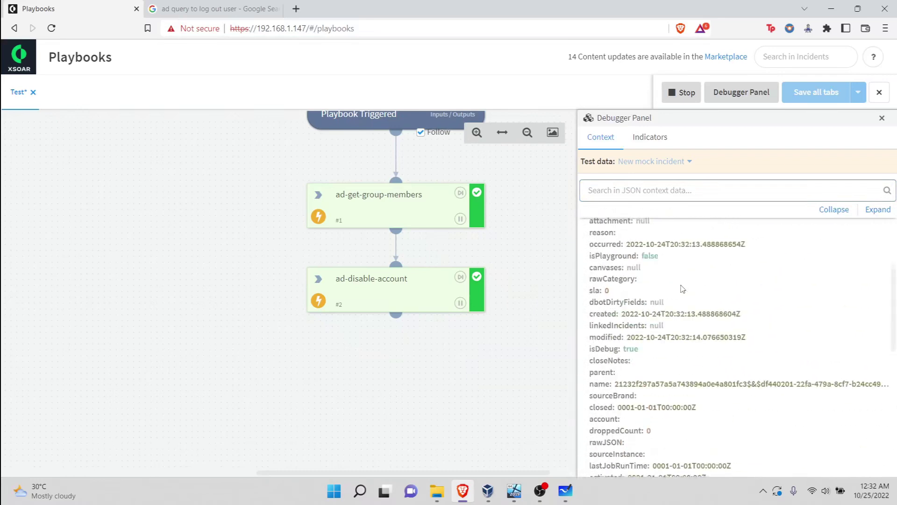
{"action": "scroll", "coordinate": [690, 281], "scroll_direction": "up", "scroll_amount": 5}
{"action": "scroll", "coordinate": [691, 281], "scroll_direction": "up", "scroll_amount": 5}
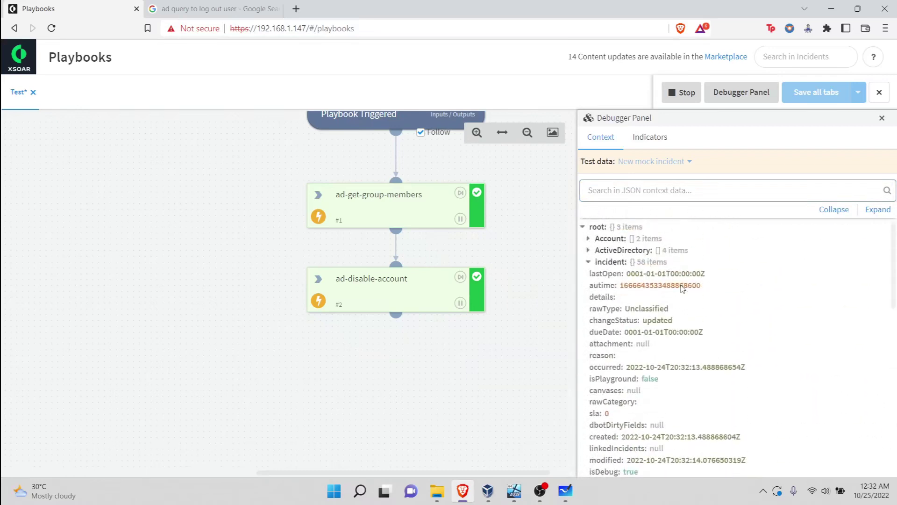
{"action": "left_click", "coordinate": [589, 250]}
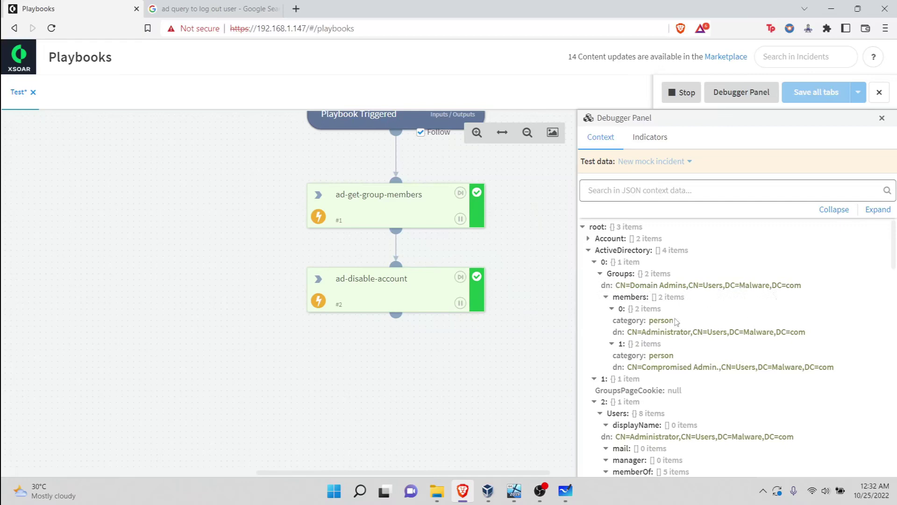
{"action": "scroll", "coordinate": [657, 329], "scroll_direction": "down", "scroll_amount": 2}
{"action": "scroll", "coordinate": [657, 328], "scroll_direction": "down", "scroll_amount": 2}
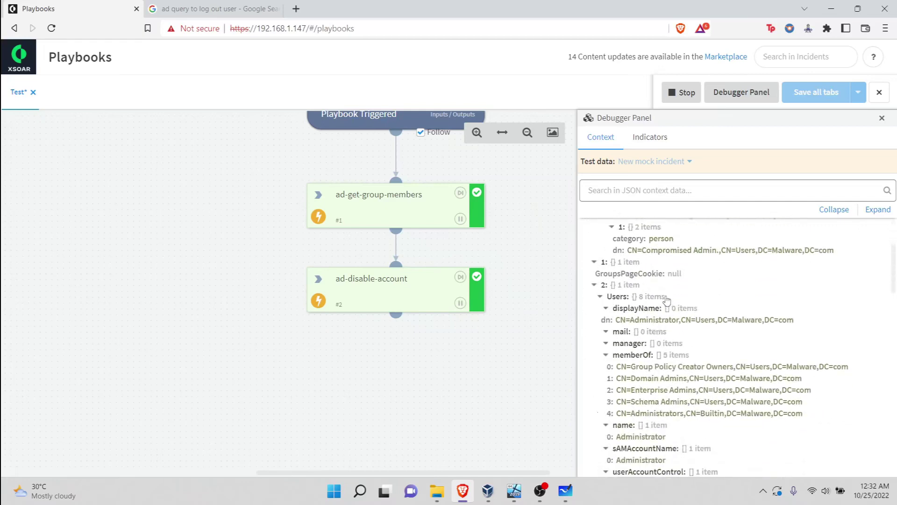
{"action": "scroll", "coordinate": [650, 325], "scroll_direction": "down", "scroll_amount": 2}
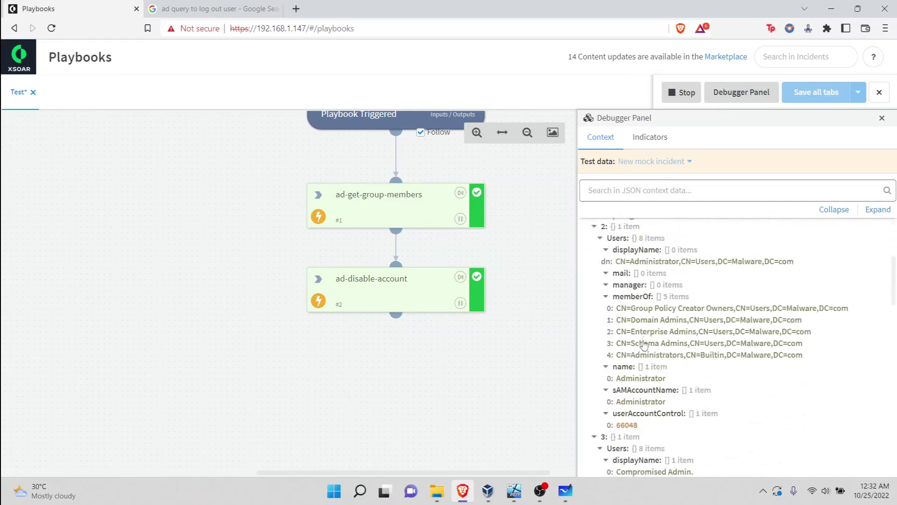
{"action": "scroll", "coordinate": [641, 347], "scroll_direction": "down", "scroll_amount": 2}
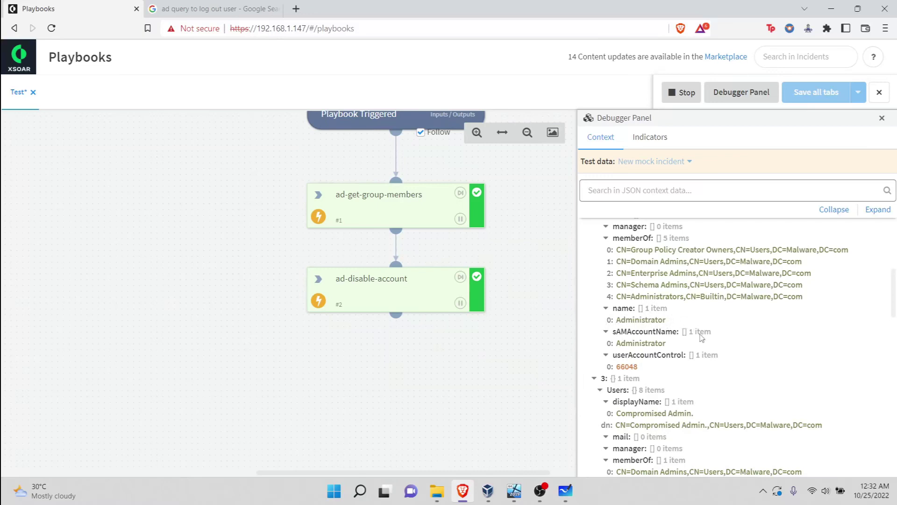
{"action": "scroll", "coordinate": [722, 328], "scroll_direction": "down", "scroll_amount": 1}
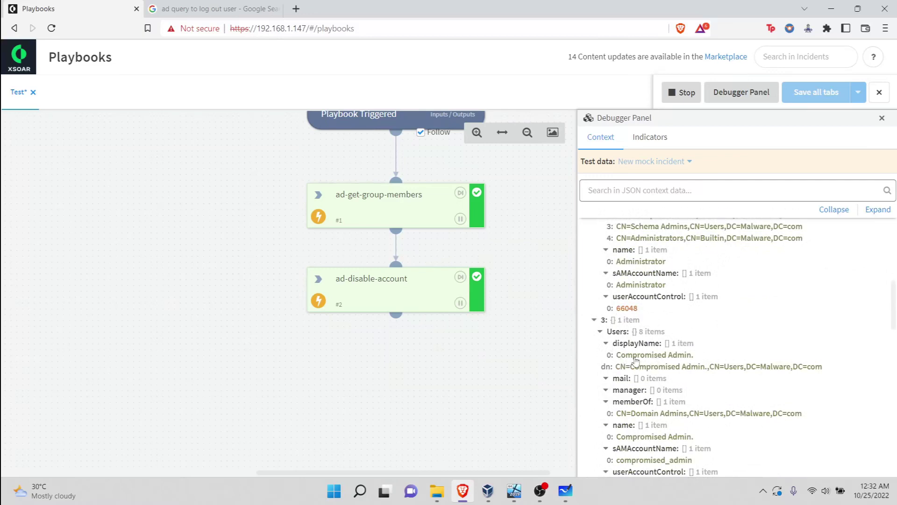
{"action": "scroll", "coordinate": [627, 375], "scroll_direction": "down", "scroll_amount": 1}
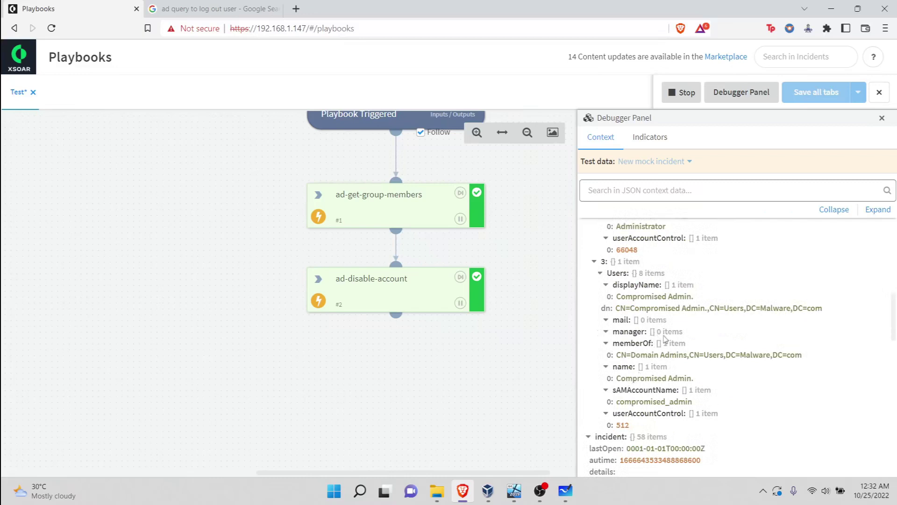
{"action": "scroll", "coordinate": [666, 341], "scroll_direction": "down", "scroll_amount": 3}
Review the ad-disable-account run results and close the debugger panel.
{"action": "left_click", "coordinate": [359, 301]}
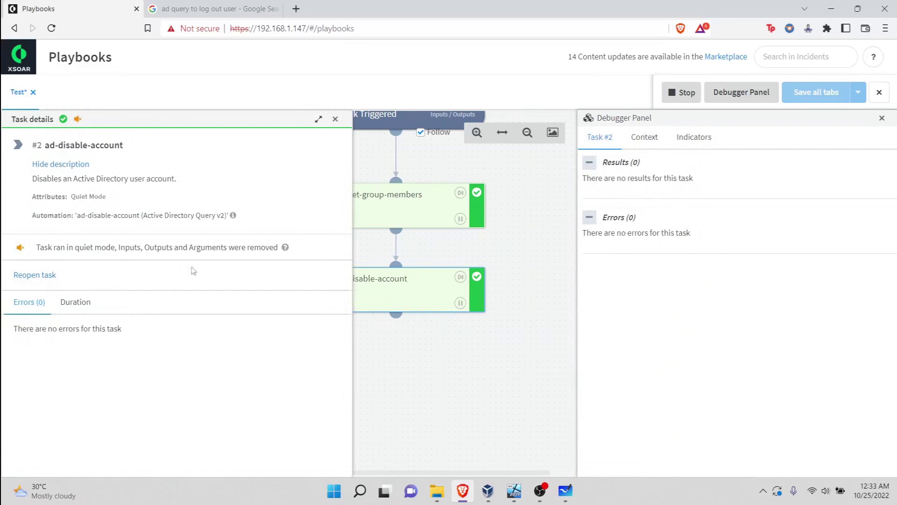
{"action": "left_click", "coordinate": [335, 119]}
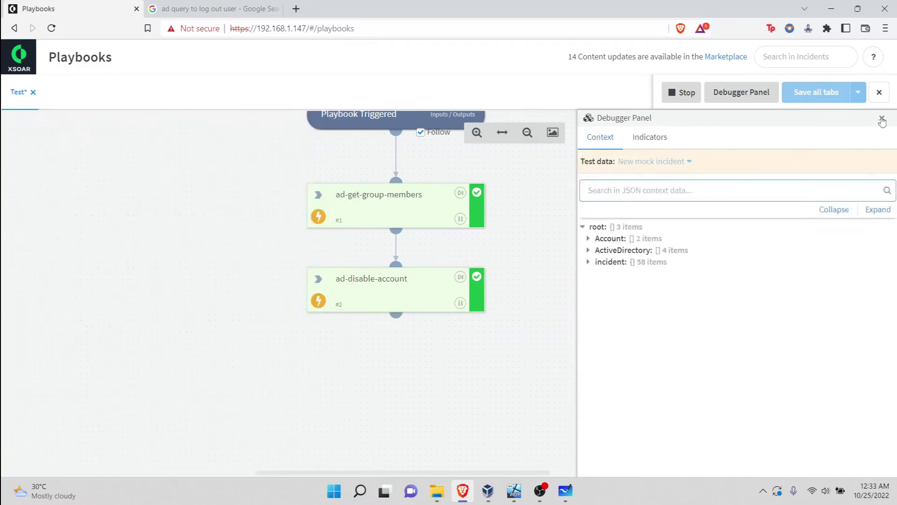
{"action": "left_click", "coordinate": [883, 117]}
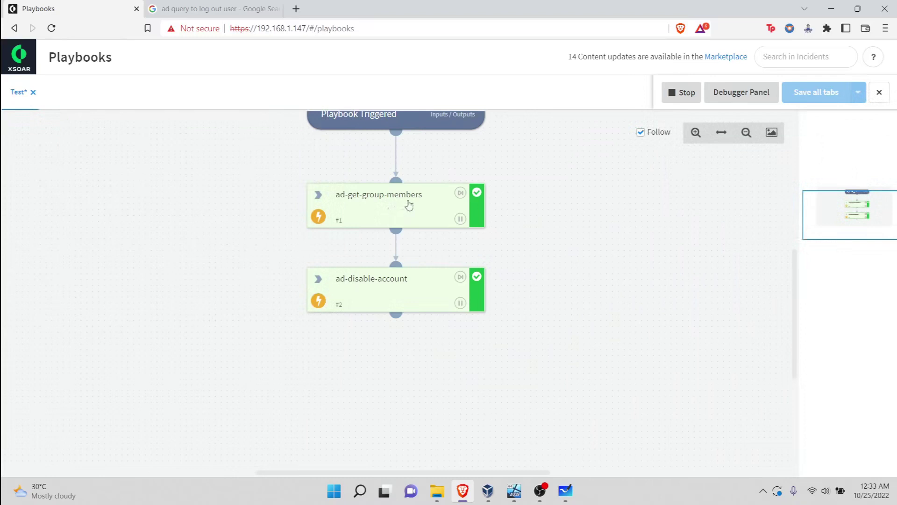
Stop the test run and show Quiet Mode options in ad-get-group-members' Advanced settings.
{"action": "left_click", "coordinate": [682, 92]}
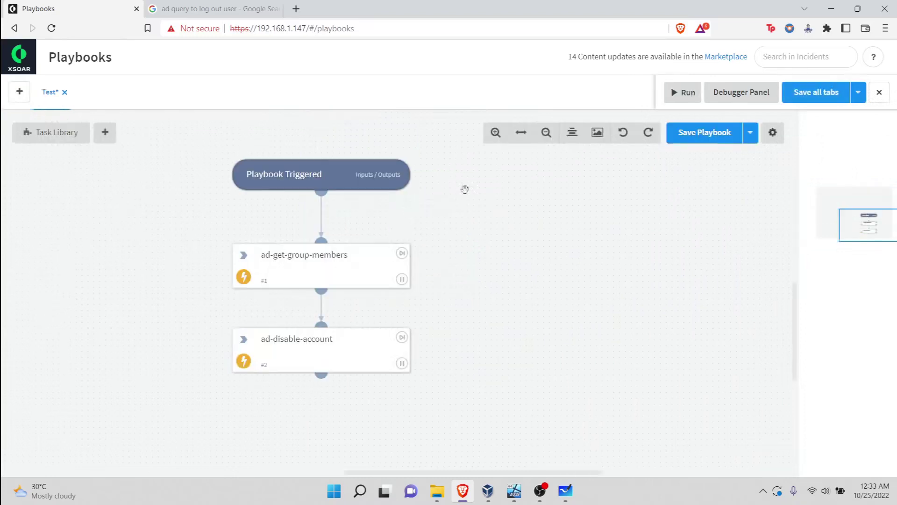
{"action": "left_click", "coordinate": [331, 265]}
{"action": "left_click", "coordinate": [68, 248]}
{"action": "left_click", "coordinate": [116, 249]}
{"action": "left_click", "coordinate": [167, 248]}
{"action": "scroll", "coordinate": [126, 332], "scroll_direction": "down", "scroll_amount": 3}
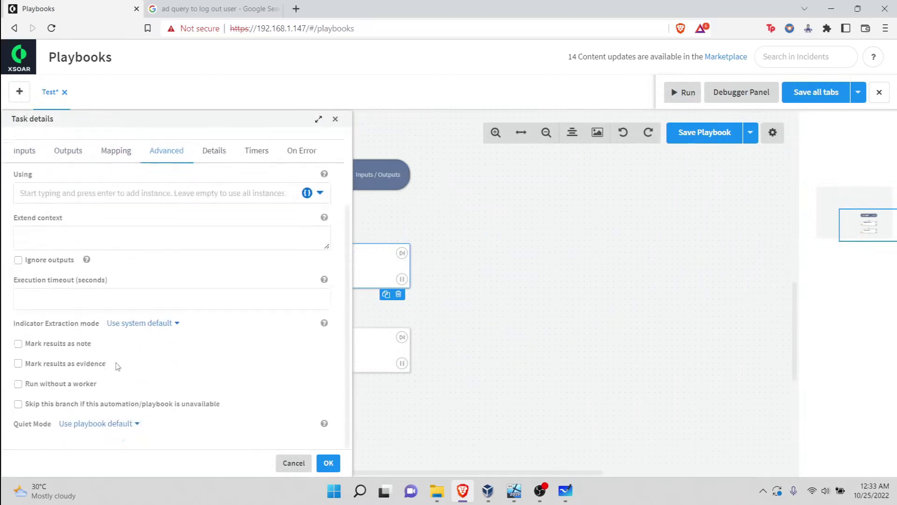
{"action": "left_click", "coordinate": [98, 423]}
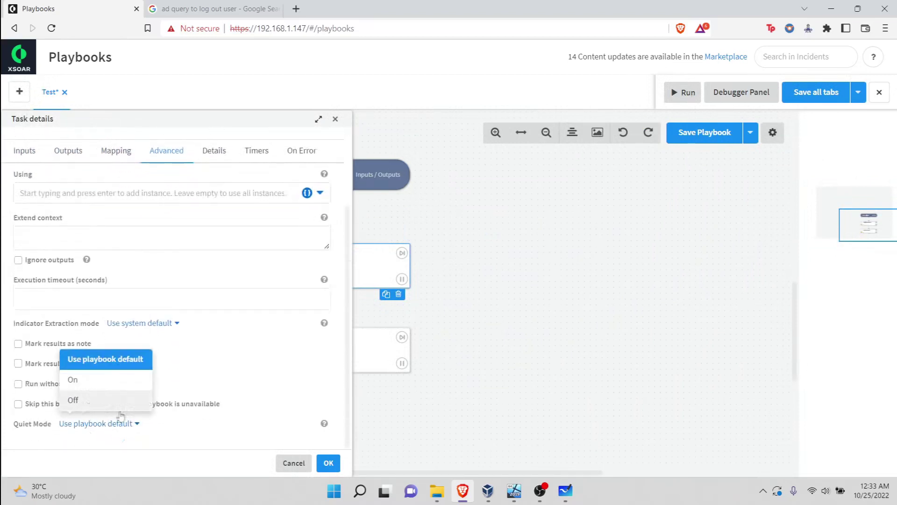
Close the server's Command Prompt and sign out of the current session.
{"action": "left_click", "coordinate": [195, 429]}
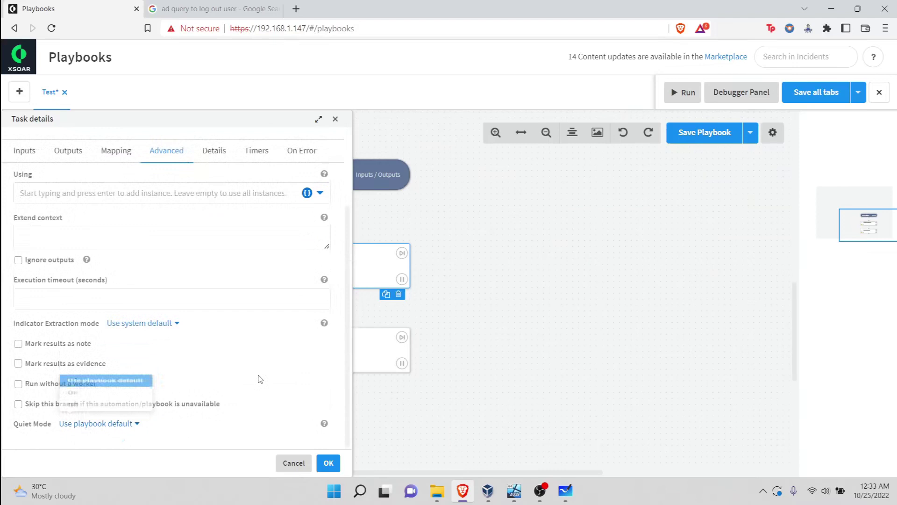
{"action": "left_click", "coordinate": [514, 491]}
{"action": "left_click", "coordinate": [448, 429]}
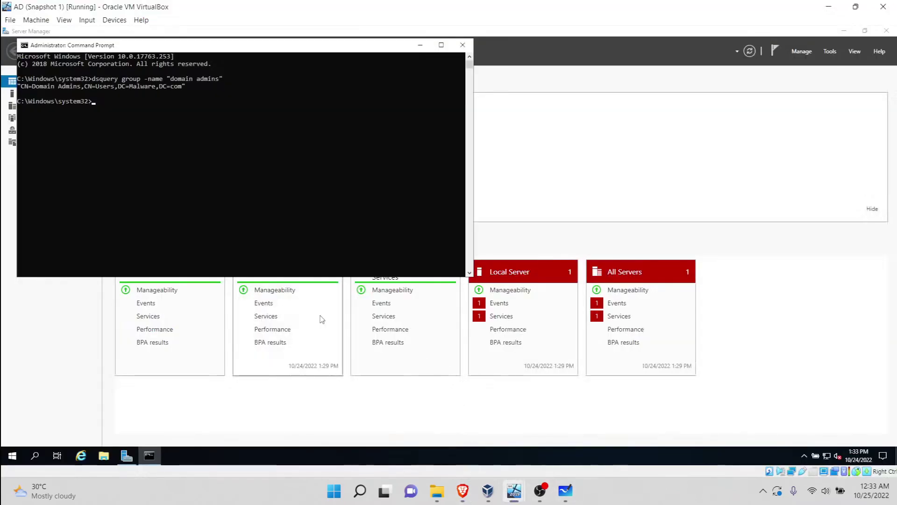
{"action": "left_click", "coordinate": [462, 45]}
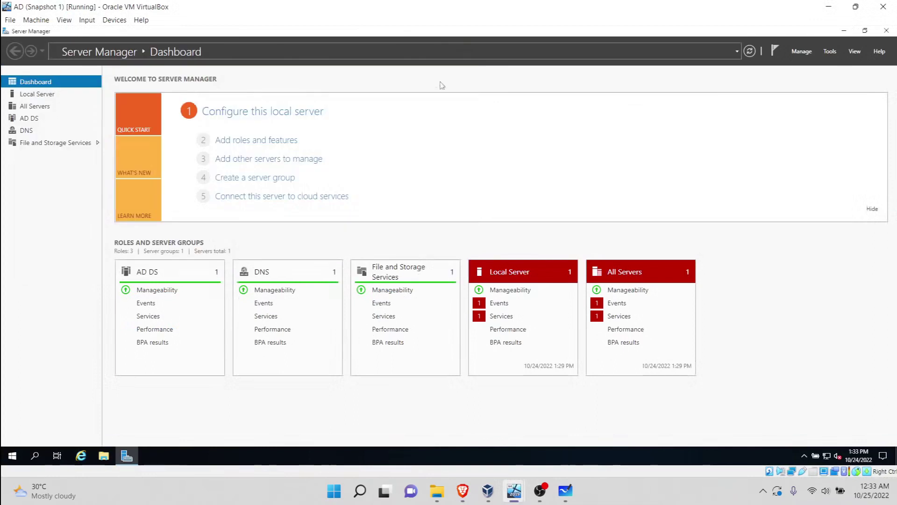
{"action": "left_click", "coordinate": [13, 456]}
{"action": "left_click", "coordinate": [12, 346]}
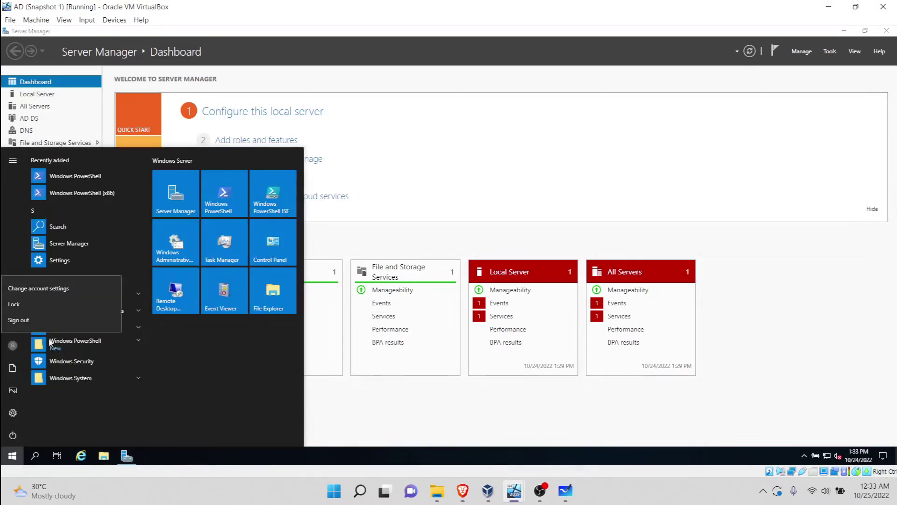
{"action": "left_click", "coordinate": [46, 323]}
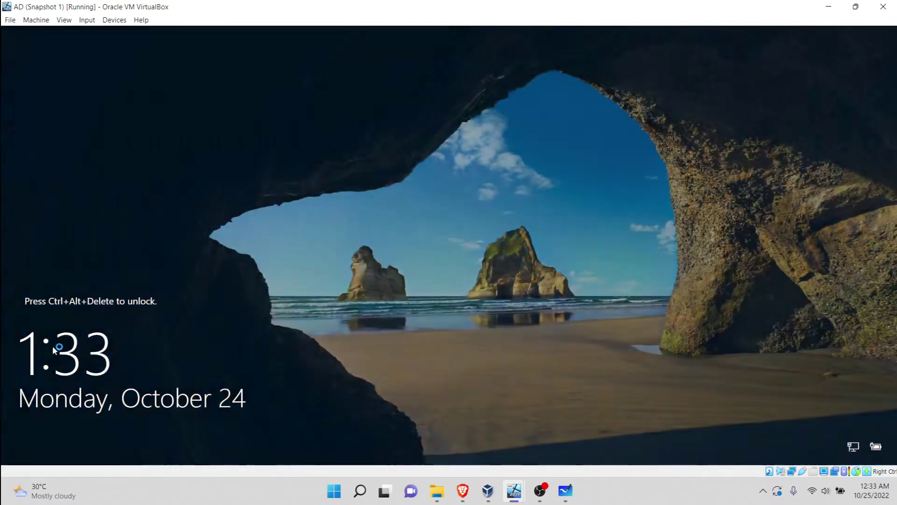
Send Ctrl-Alt-Del and submit the Compromised Admin password, getting an account-disabled refusal.
{"action": "left_click", "coordinate": [115, 19]}
{"action": "left_click", "coordinate": [87, 20]}
{"action": "mouse_move", "coordinate": [193, 48]}
{"action": "left_click", "coordinate": [210, 63]}
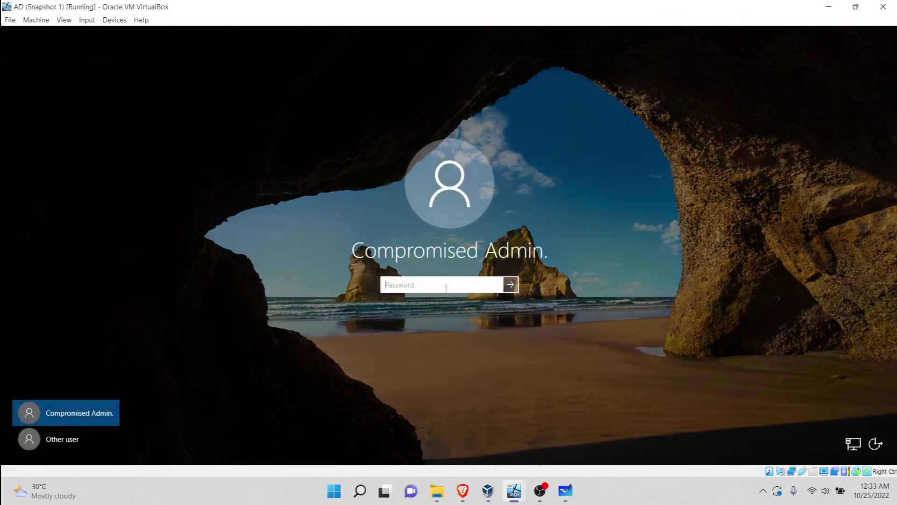
{"action": "key", "text": "Return"}
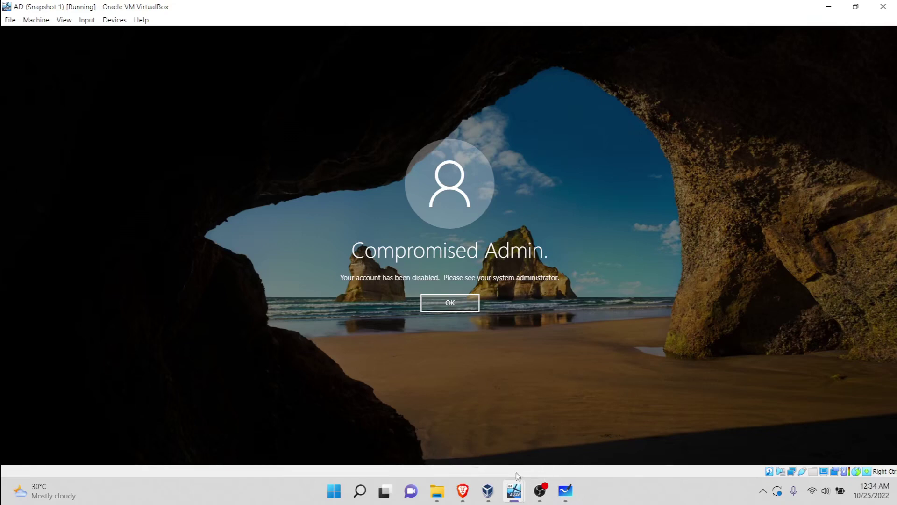
Delete the ad-get-group-members and ad-disable-account nodes, then add ad-get-user from the Task Library.
{"action": "left_click", "coordinate": [463, 491]}
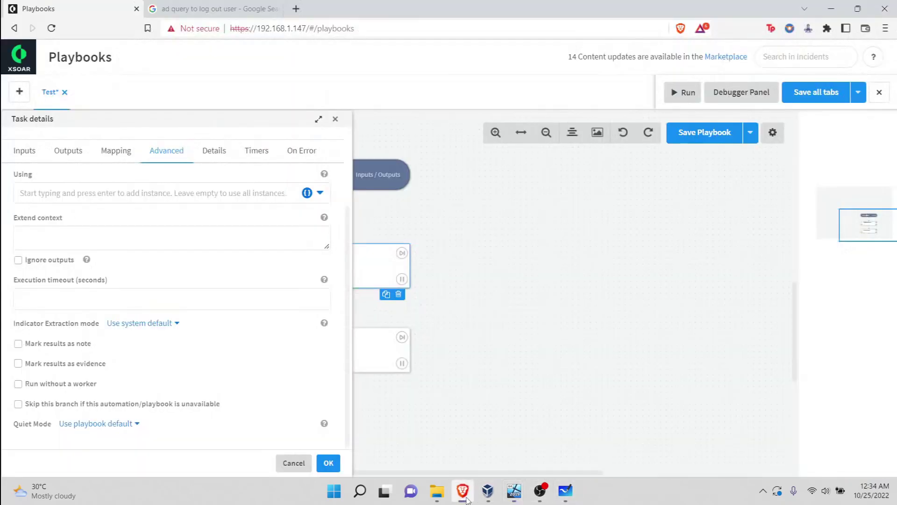
{"action": "left_click", "coordinate": [336, 119]}
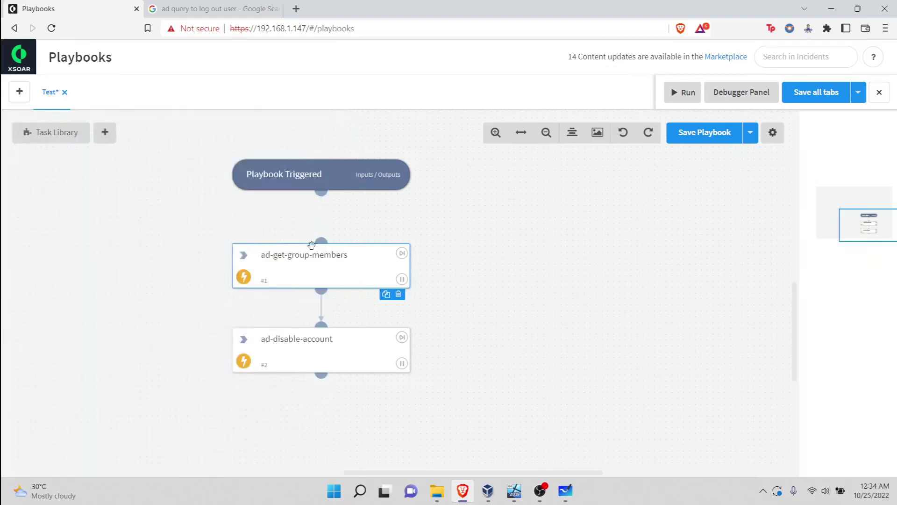
{"action": "double_click", "coordinate": [319, 260]}
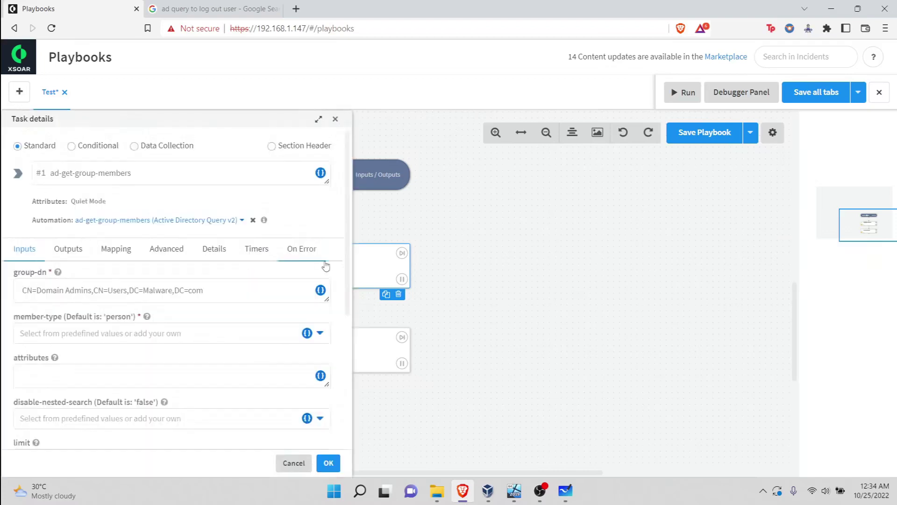
{"action": "left_click", "coordinate": [399, 295]}
{"action": "left_click", "coordinate": [335, 118]}
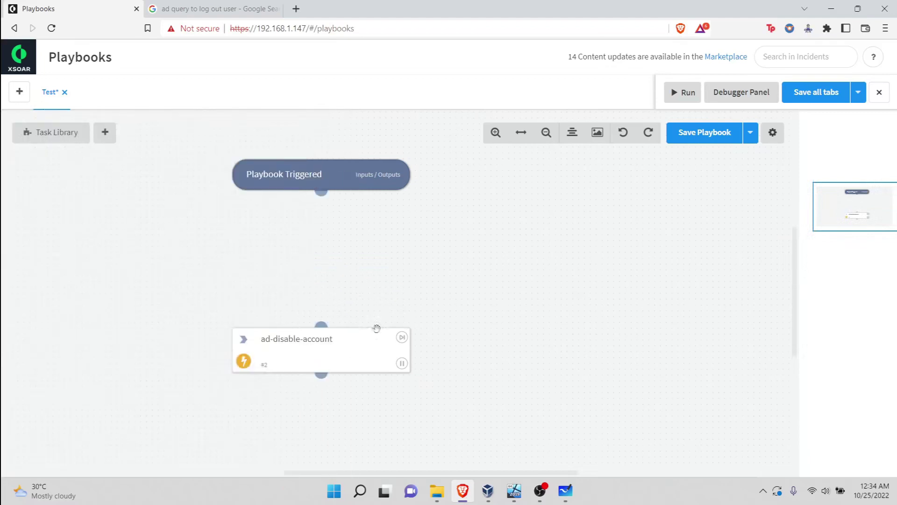
{"action": "left_click", "coordinate": [395, 371]}
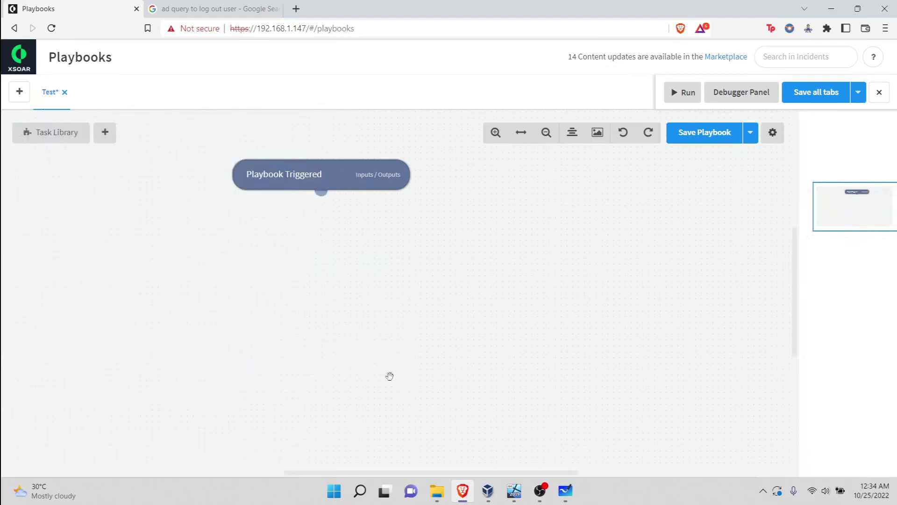
{"action": "left_click", "coordinate": [56, 132]}
{"action": "scroll", "coordinate": [160, 353], "scroll_direction": "down", "scroll_amount": 3}
{"action": "scroll", "coordinate": [160, 353], "scroll_direction": "down", "scroll_amount": 3}
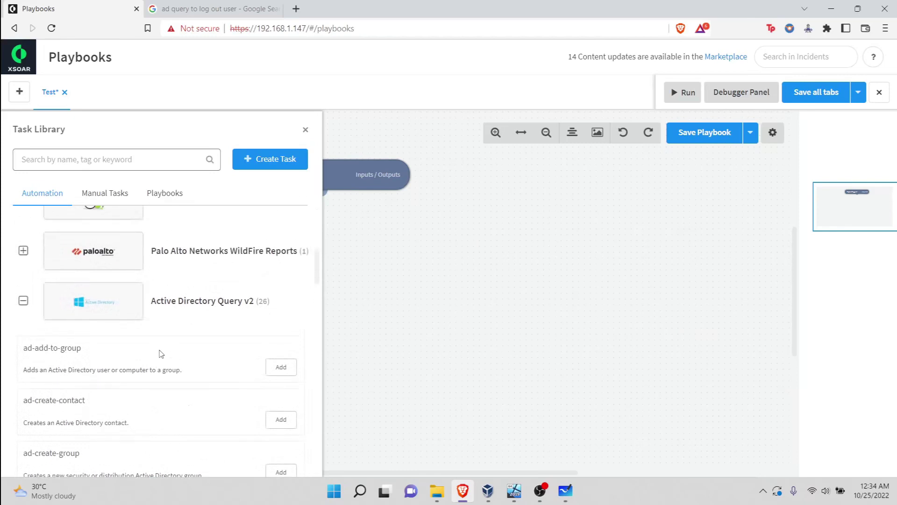
{"action": "scroll", "coordinate": [161, 353], "scroll_direction": "down", "scroll_amount": 3}
{"action": "scroll", "coordinate": [198, 365], "scroll_direction": "down", "scroll_amount": 3}
{"action": "scroll", "coordinate": [199, 364], "scroll_direction": "down", "scroll_amount": 2}
{"action": "scroll", "coordinate": [198, 365], "scroll_direction": "down", "scroll_amount": 3}
{"action": "scroll", "coordinate": [153, 384], "scroll_direction": "down", "scroll_amount": 2}
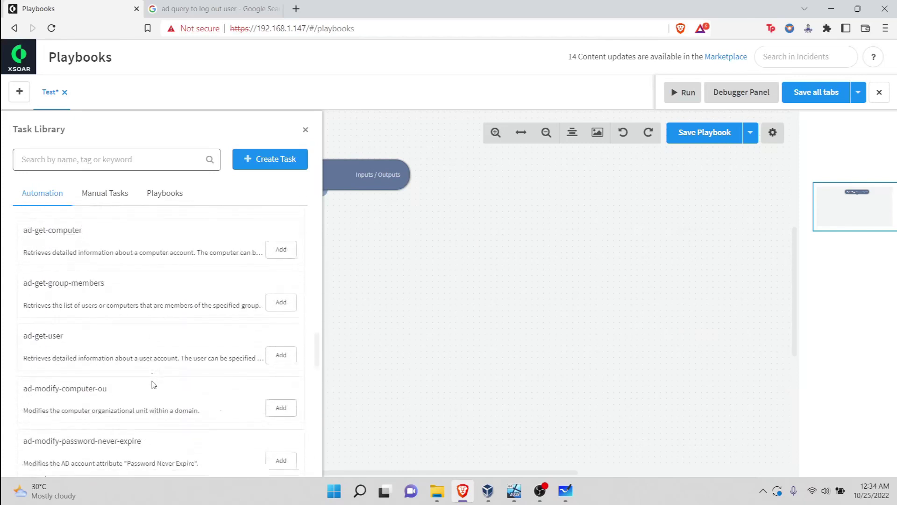
{"action": "scroll", "coordinate": [153, 384], "scroll_direction": "down", "scroll_amount": 1}
{"action": "left_click", "coordinate": [281, 306]}
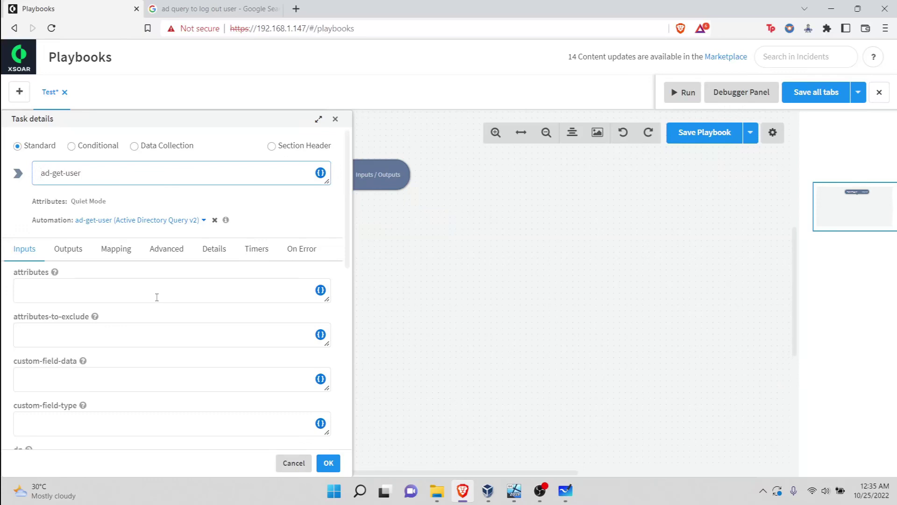
{"action": "scroll", "coordinate": [158, 302], "scroll_direction": "down", "scroll_amount": 3}
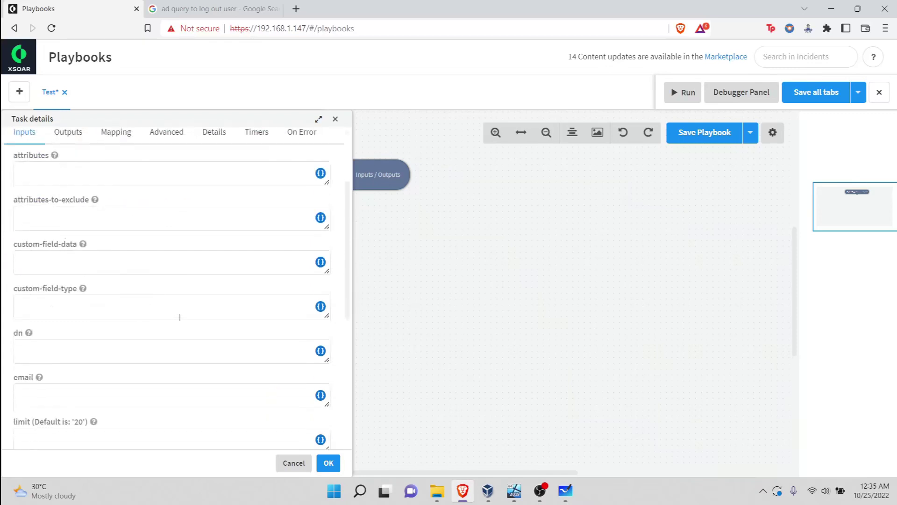
{"action": "scroll", "coordinate": [182, 316], "scroll_direction": "down", "scroll_amount": 2}
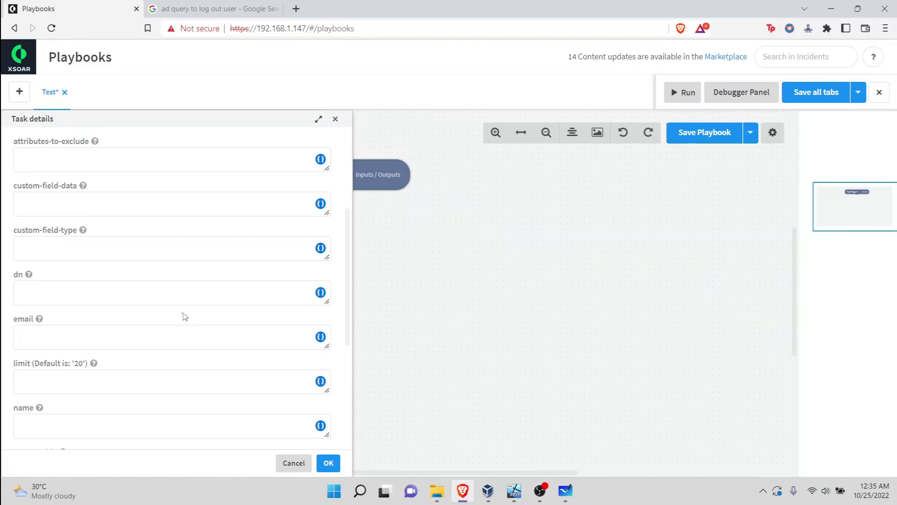
{"action": "scroll", "coordinate": [169, 323], "scroll_direction": "down", "scroll_amount": 2}
{"action": "scroll", "coordinate": [152, 379], "scroll_direction": "down", "scroll_amount": 2}
{"action": "scroll", "coordinate": [152, 378], "scroll_direction": "down", "scroll_amount": 3}
{"action": "scroll", "coordinate": [152, 378], "scroll_direction": "down", "scroll_amount": 1}
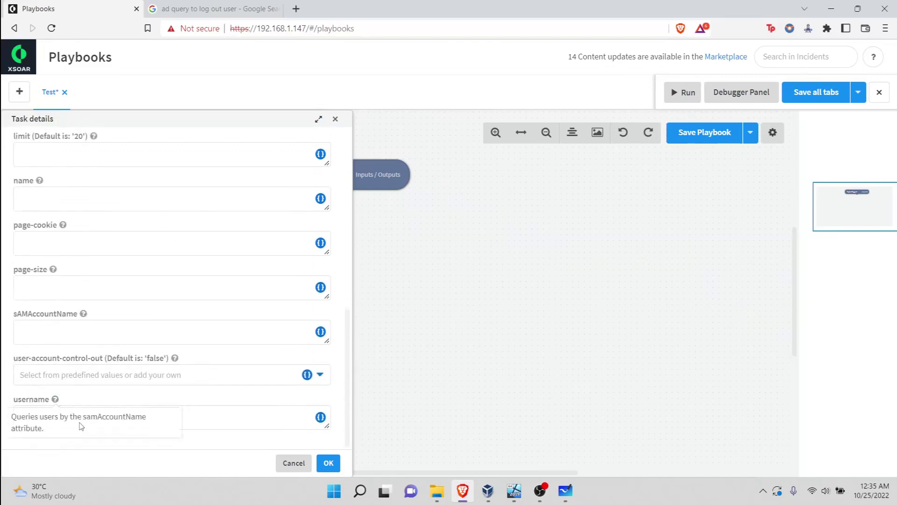
Enter purplexsec as the ad-get-user task's username and save the task.
{"action": "left_click", "coordinate": [221, 421]}
{"action": "type", "text": "purple"}
{"action": "type", "text": "xsed"}
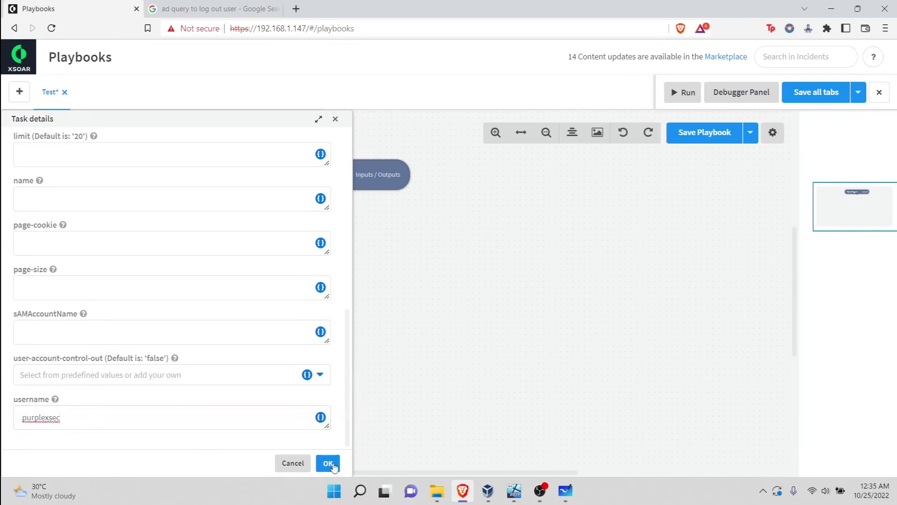
{"action": "left_click", "coordinate": [329, 463]}
Move the ad-get-user task under Playbook Triggered and connect the two.
{"action": "left_click", "coordinate": [306, 132]}
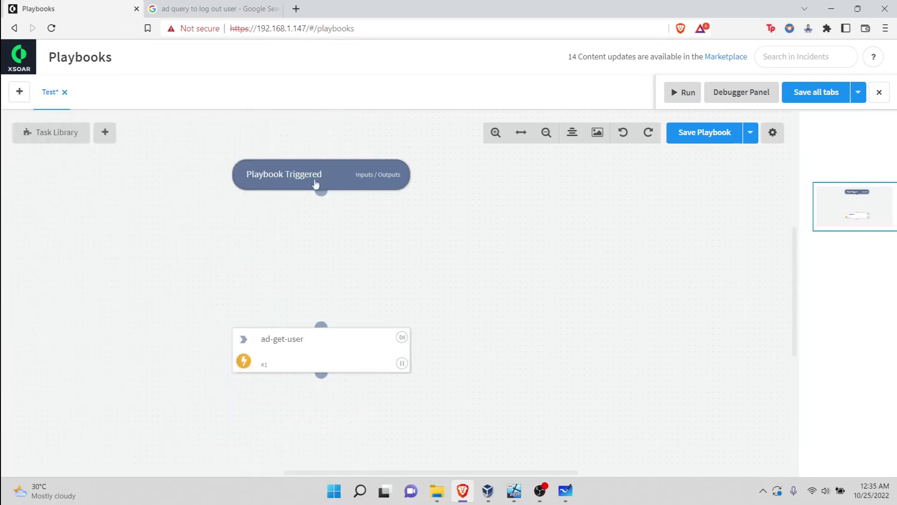
{"action": "left_click_drag", "start_coordinate": [335, 347], "coordinate": [329, 277]}
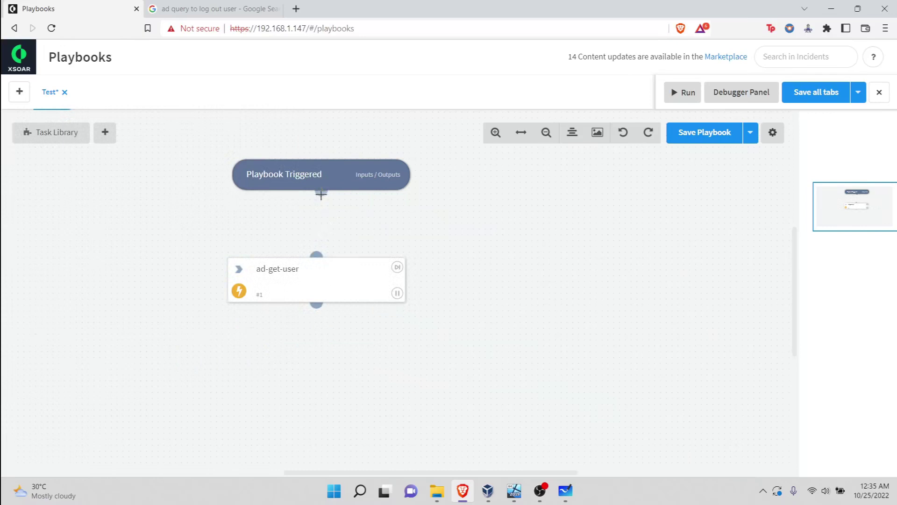
{"action": "left_click_drag", "start_coordinate": [323, 193], "coordinate": [317, 258]}
{"action": "left_click", "coordinate": [318, 280]}
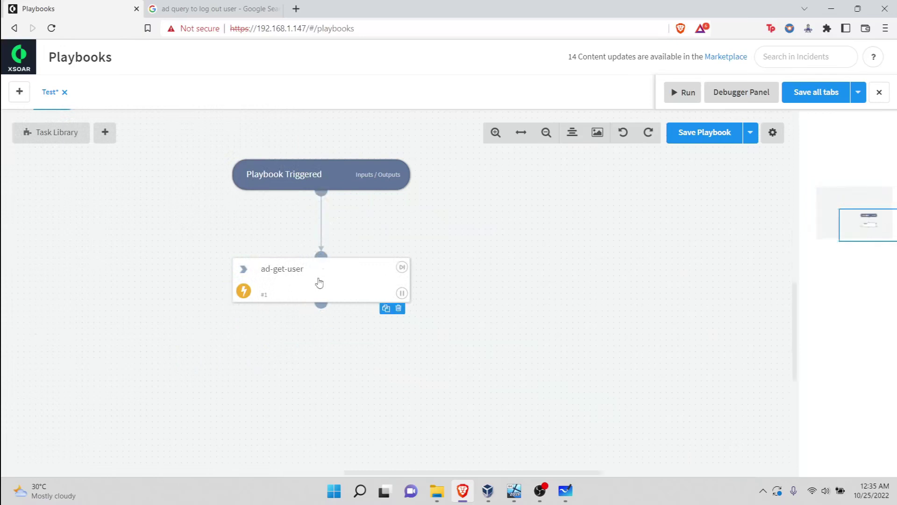
Set the ad-get-user task's Quiet Mode to Off and run the playbook in debug mode.
{"action": "double_click", "coordinate": [319, 282]}
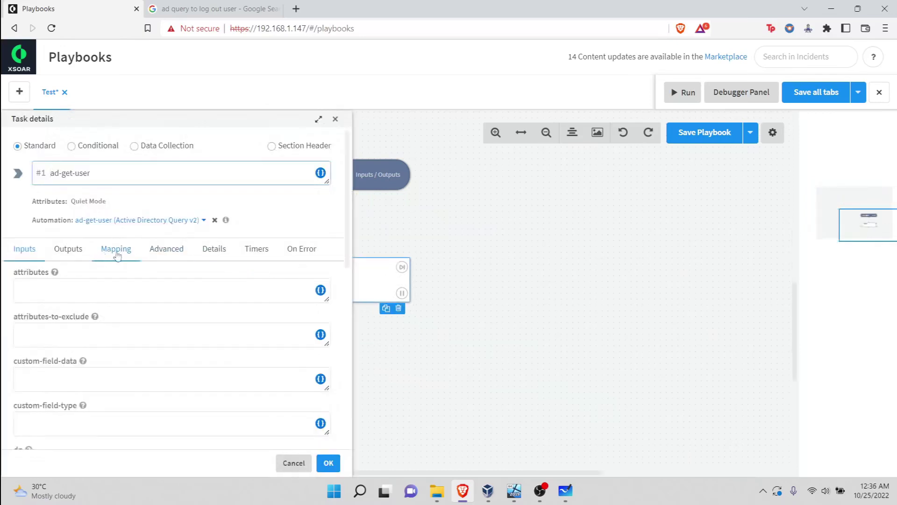
{"action": "left_click", "coordinate": [167, 249]}
{"action": "scroll", "coordinate": [105, 351], "scroll_direction": "down", "scroll_amount": 3}
{"action": "left_click", "coordinate": [99, 424]}
{"action": "left_click", "coordinate": [81, 398]}
{"action": "left_click", "coordinate": [328, 463]}
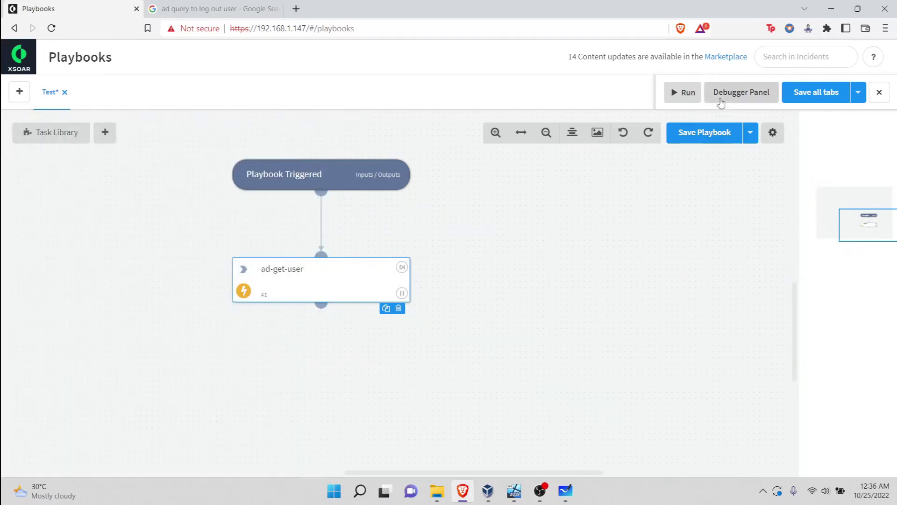
{"action": "left_click", "coordinate": [684, 92]}
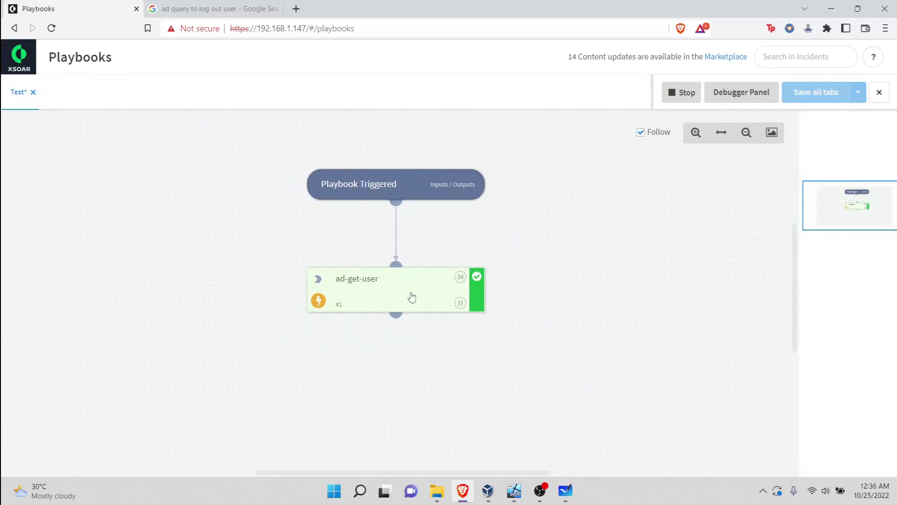
Show the completed ad-get-user task's results with purplexsec's Active Directory details.
{"action": "left_click", "coordinate": [410, 298]}
{"action": "scroll", "coordinate": [211, 337], "scroll_direction": "down", "scroll_amount": 5}
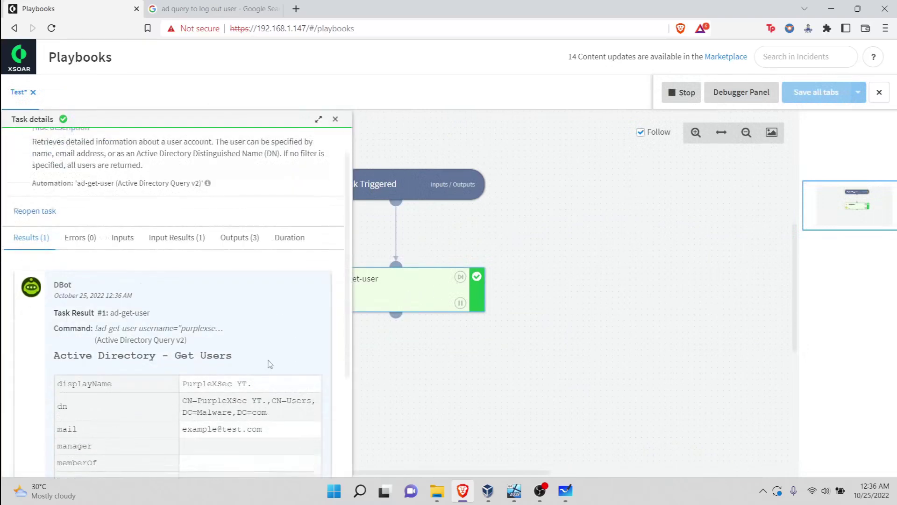
{"action": "scroll", "coordinate": [275, 338], "scroll_direction": "down", "scroll_amount": 5}
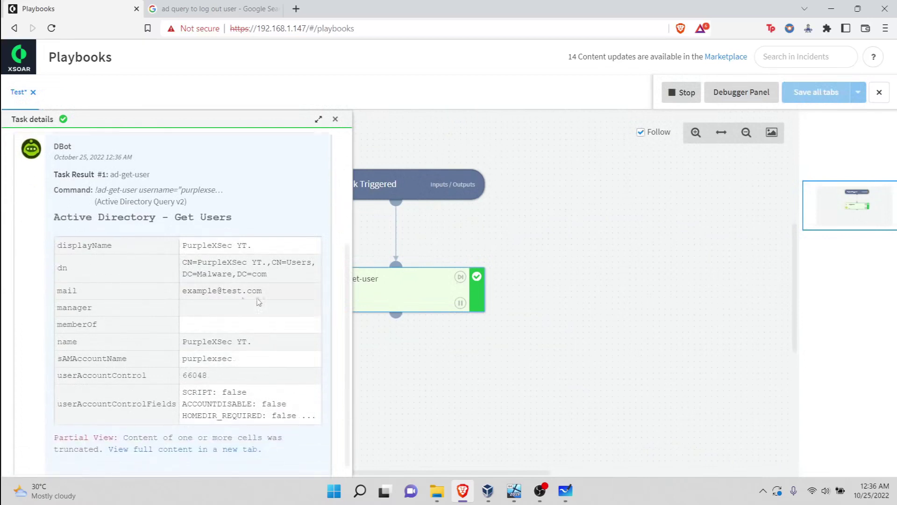
{"action": "scroll", "coordinate": [237, 295], "scroll_direction": "up", "scroll_amount": 5}
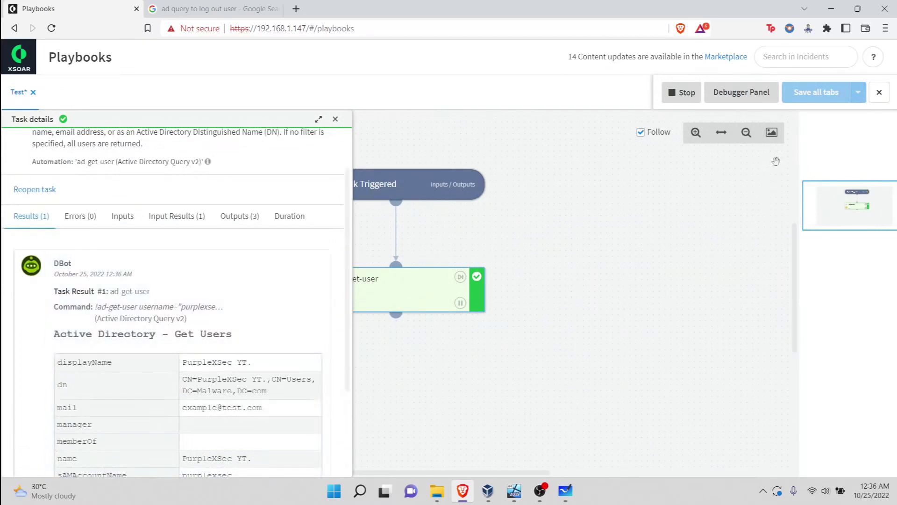
Search the run's incident context for 'example', then close the task and debugger panels.
{"action": "left_click", "coordinate": [742, 92]}
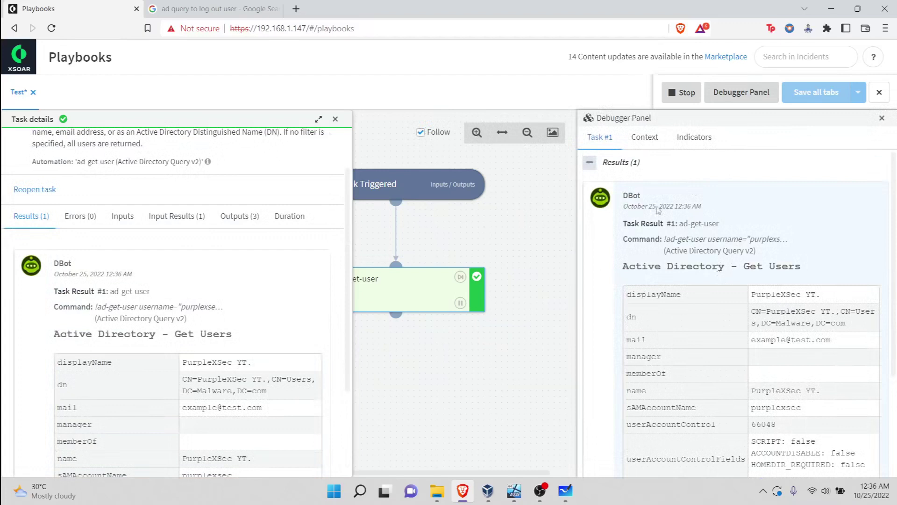
{"action": "left_click", "coordinate": [644, 137]}
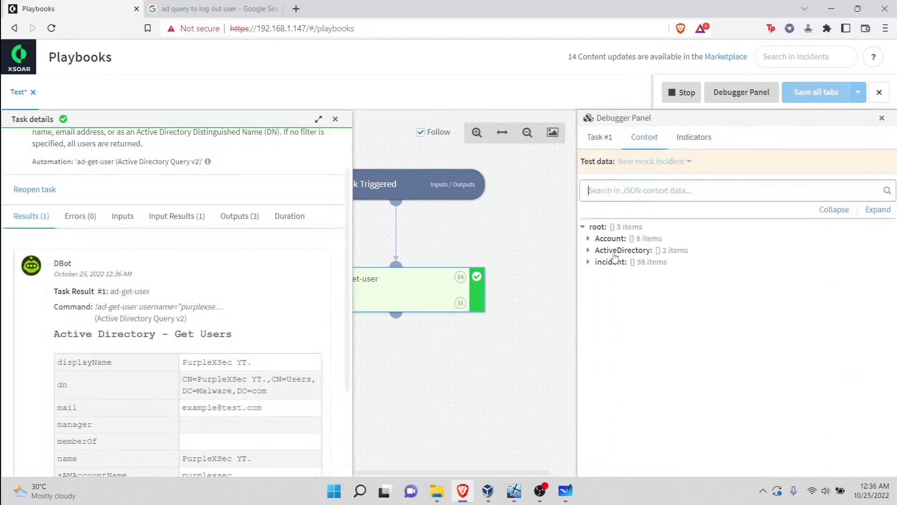
{"action": "left_click", "coordinate": [589, 262]}
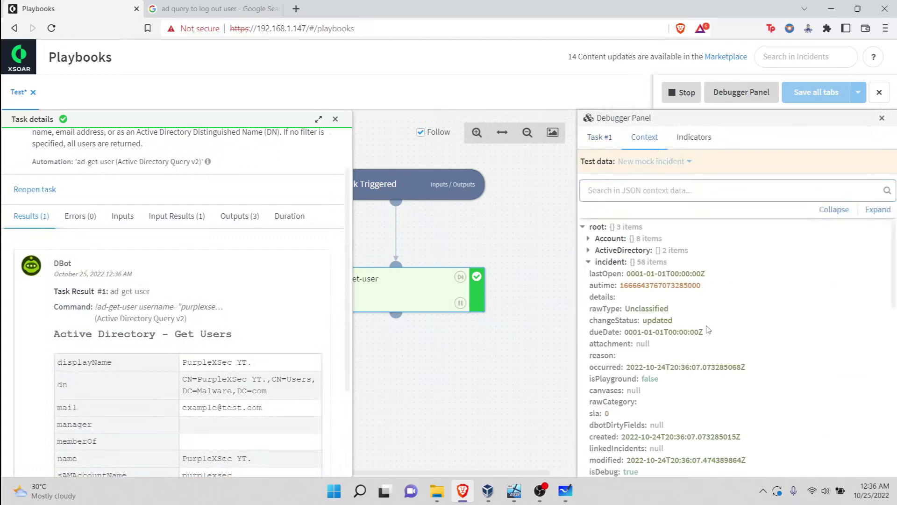
{"action": "scroll", "coordinate": [697, 347], "scroll_direction": "down", "scroll_amount": 4}
{"action": "scroll", "coordinate": [697, 356], "scroll_direction": "down", "scroll_amount": 2}
{"action": "scroll", "coordinate": [697, 356], "scroll_direction": "down", "scroll_amount": 2}
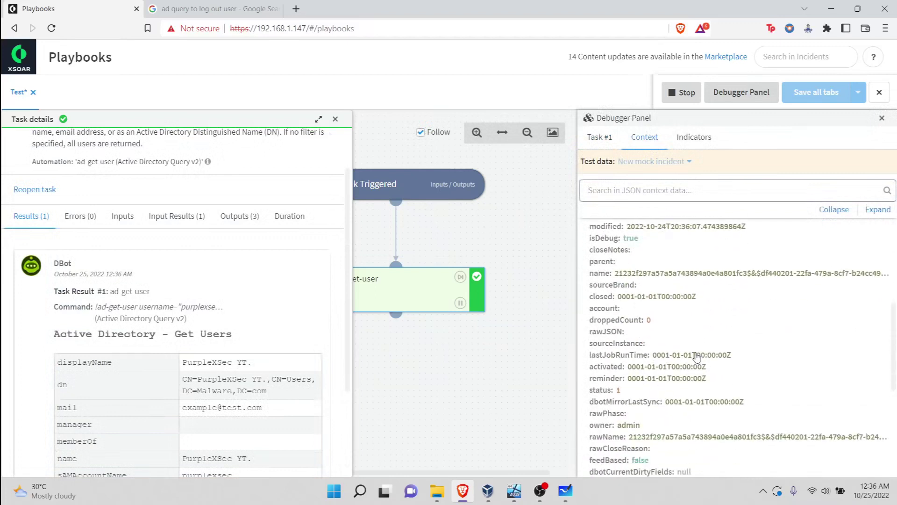
{"action": "scroll", "coordinate": [697, 357], "scroll_direction": "down", "scroll_amount": 3}
{"action": "scroll", "coordinate": [696, 356], "scroll_direction": "down", "scroll_amount": 1}
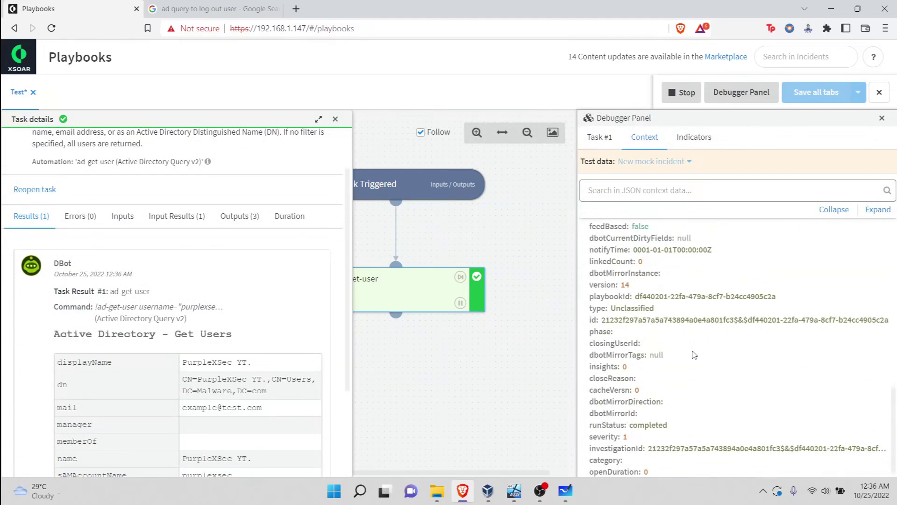
{"action": "scroll", "coordinate": [692, 345], "scroll_direction": "up", "scroll_amount": 5}
{"action": "scroll", "coordinate": [691, 345], "scroll_direction": "up", "scroll_amount": 1}
{"action": "left_click", "coordinate": [707, 191]}
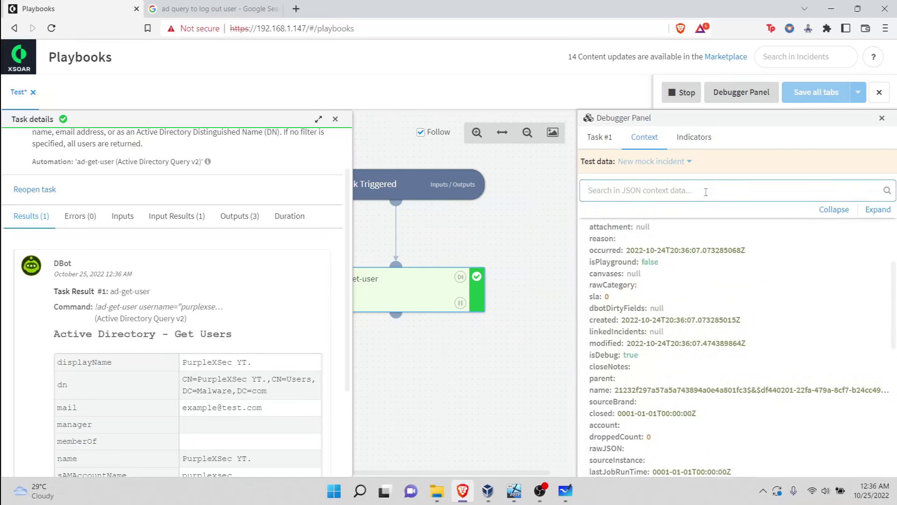
{"action": "type", "text": "e"}
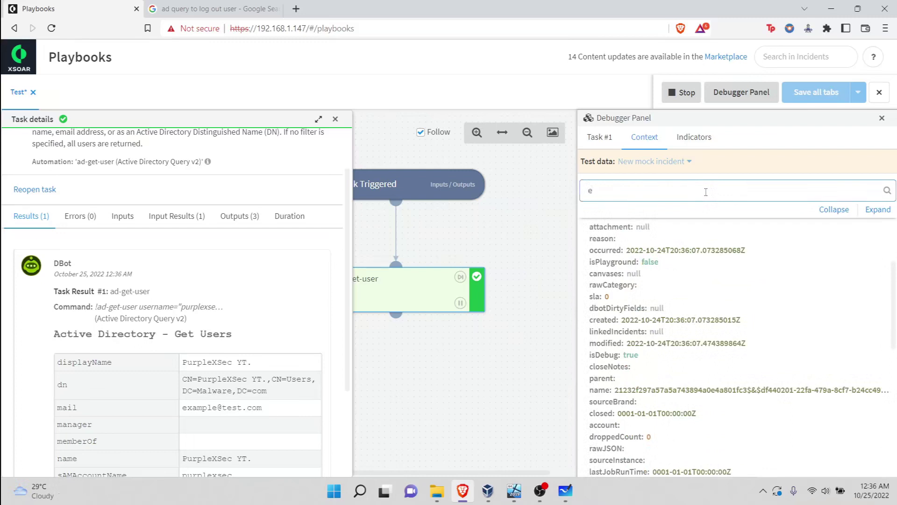
{"action": "type", "text": "xample"}
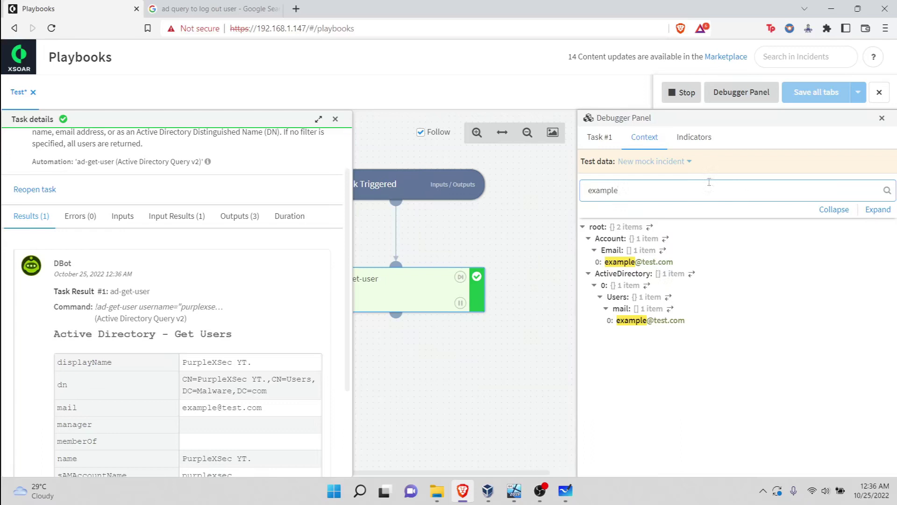
{"action": "left_click", "coordinate": [337, 120]}
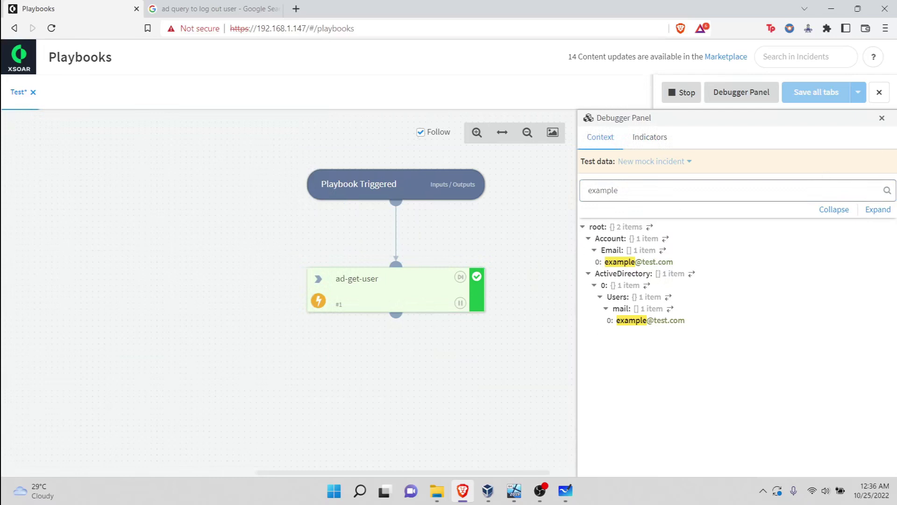
{"action": "left_click", "coordinate": [882, 117]}
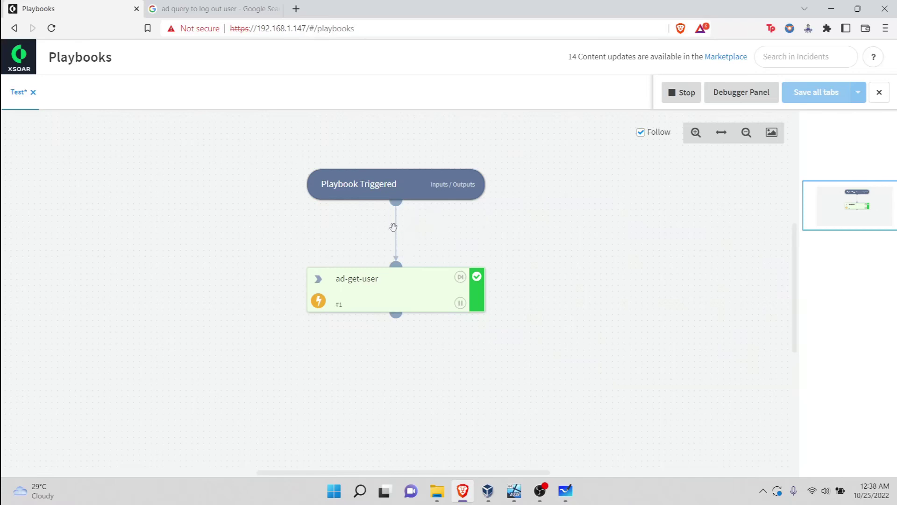
Stop the debug run and delete the ad-get-user task from the canvas.
{"action": "left_click", "coordinate": [675, 94]}
{"action": "left_click", "coordinate": [322, 228]}
{"action": "left_click_drag", "start_coordinate": [322, 194], "coordinate": [321, 256]}
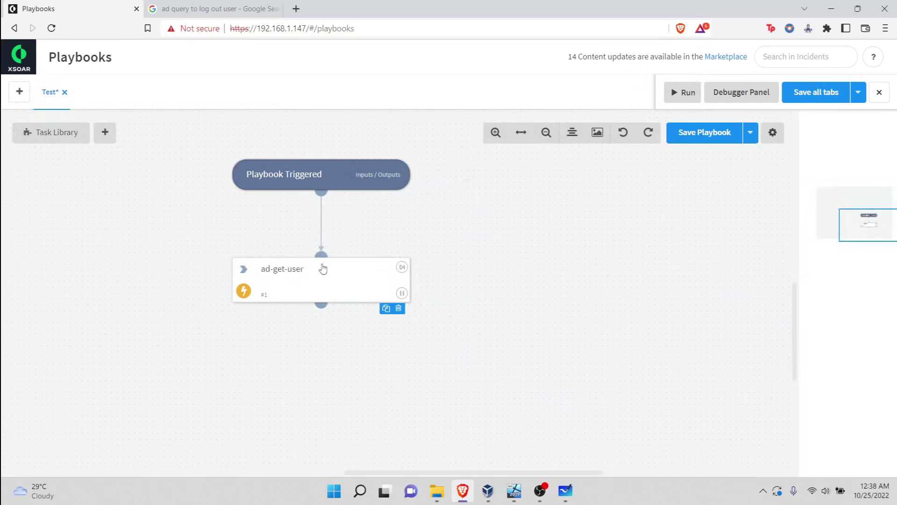
{"action": "left_click", "coordinate": [399, 308]}
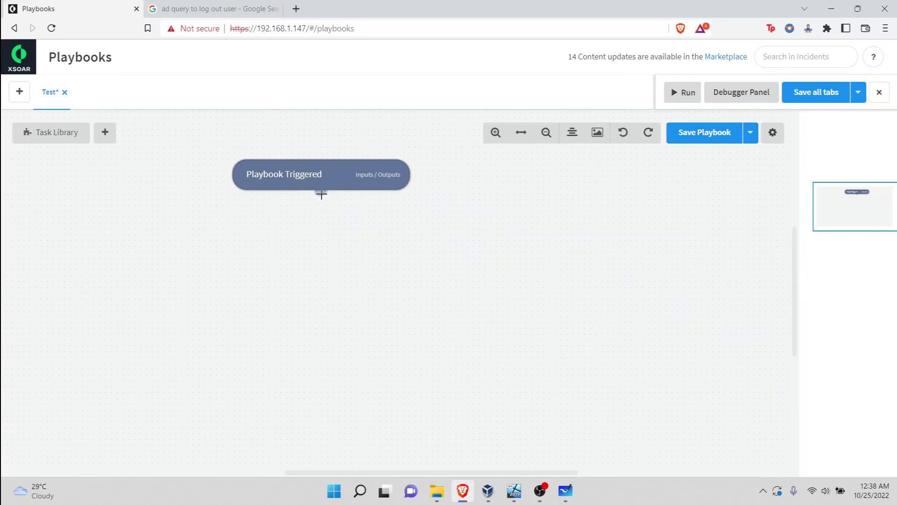
{"action": "left_click_drag", "start_coordinate": [322, 194], "coordinate": [320, 241]}
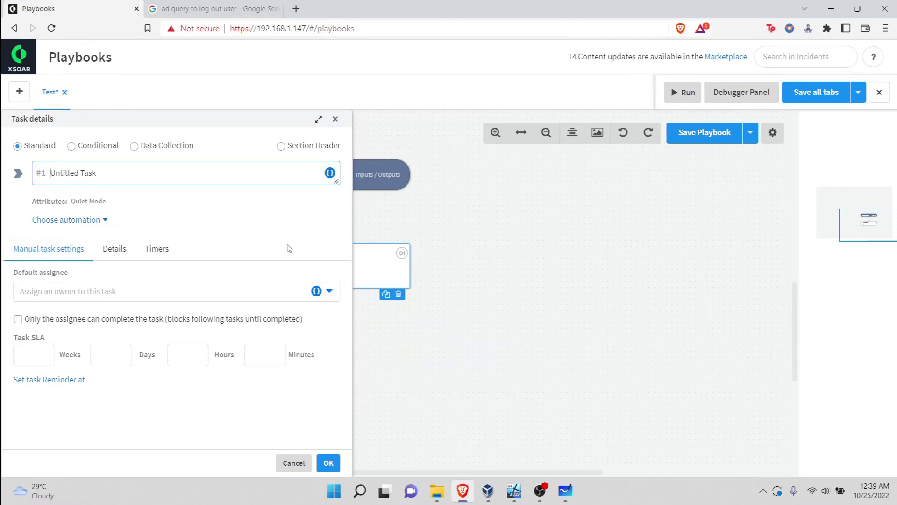
{"action": "left_click", "coordinate": [335, 119]}
Add an ad-expire-password task from the Task Library with username compromised_admin.
{"action": "left_click", "coordinate": [56, 132]}
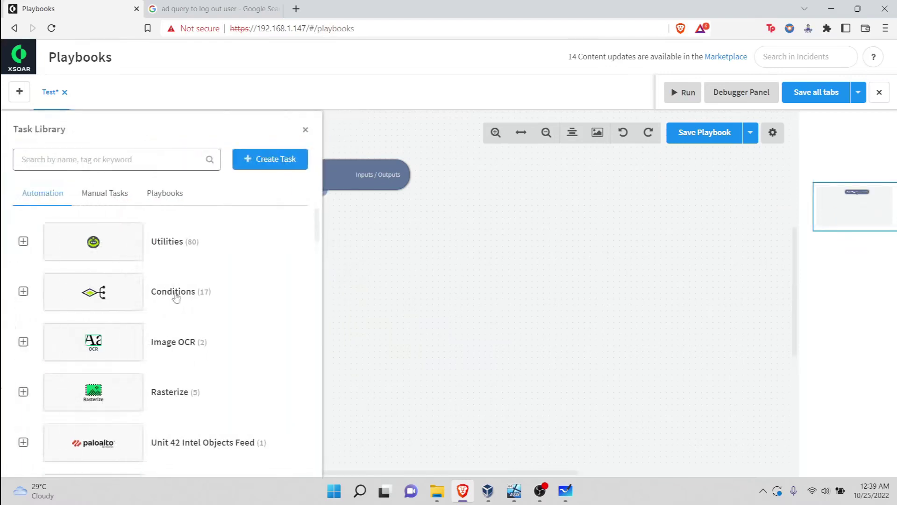
{"action": "scroll", "coordinate": [70, 365], "scroll_direction": "down", "scroll_amount": 2}
{"action": "scroll", "coordinate": [119, 403], "scroll_direction": "down", "scroll_amount": 3}
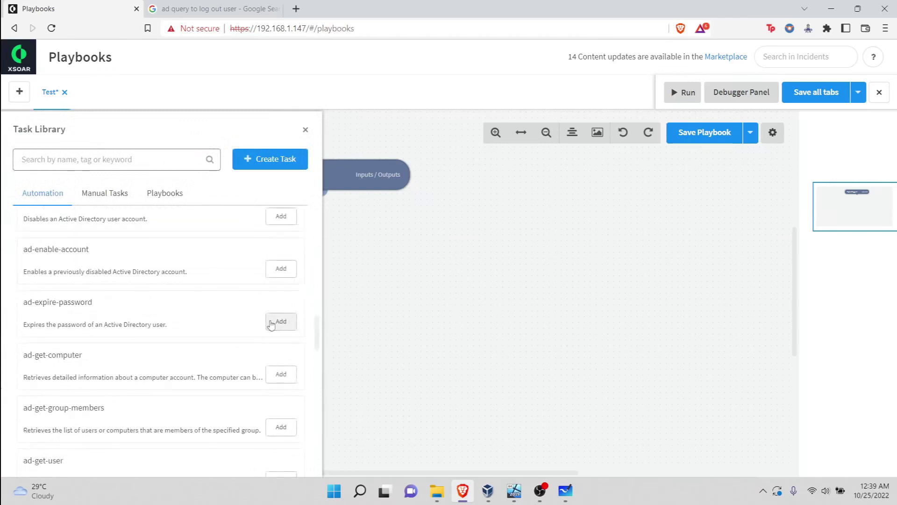
{"action": "left_click", "coordinate": [273, 322]}
{"action": "left_click", "coordinate": [82, 290]}
{"action": "type", "text": "compromis"}
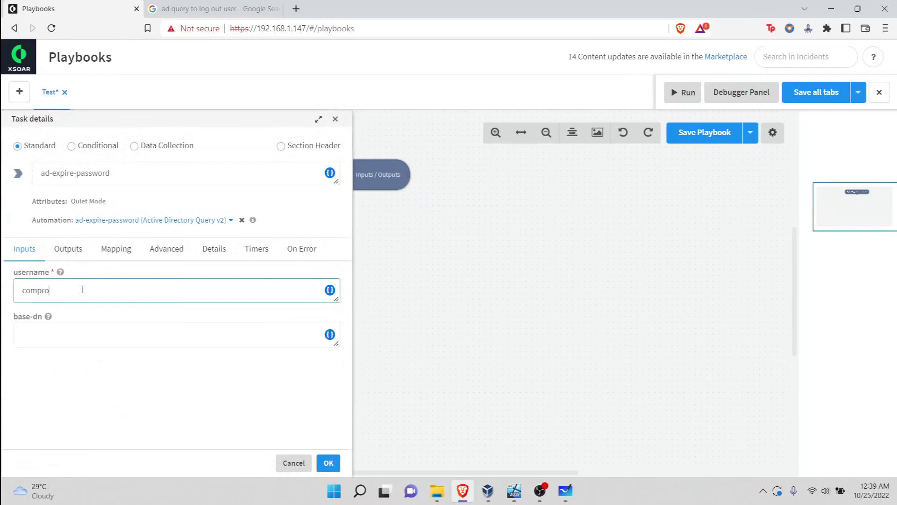
{"action": "type", "text": "ed"}
{"action": "type", "text": "_admin"}
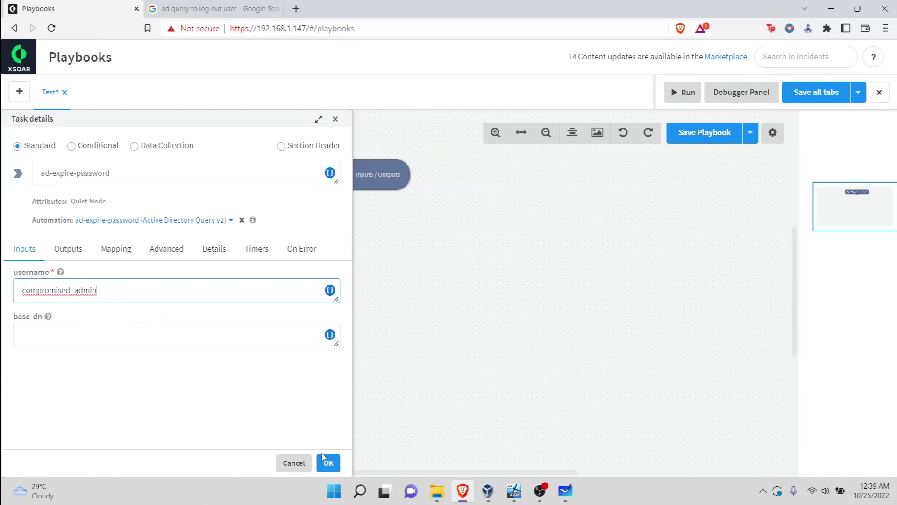
{"action": "left_click", "coordinate": [329, 462]}
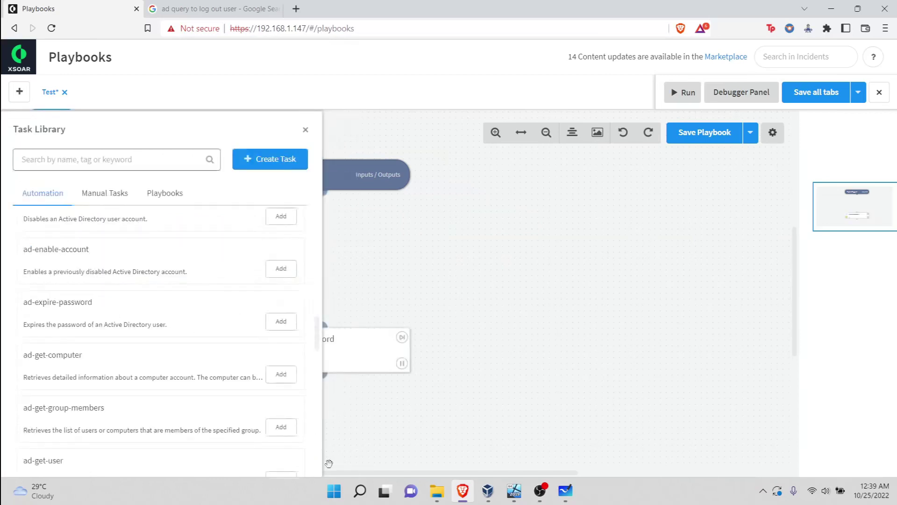
Place ad-expire-password under Playbook Triggered and connect the two.
{"action": "left_click", "coordinate": [306, 132]}
{"action": "left_click_drag", "start_coordinate": [323, 339], "coordinate": [323, 251]}
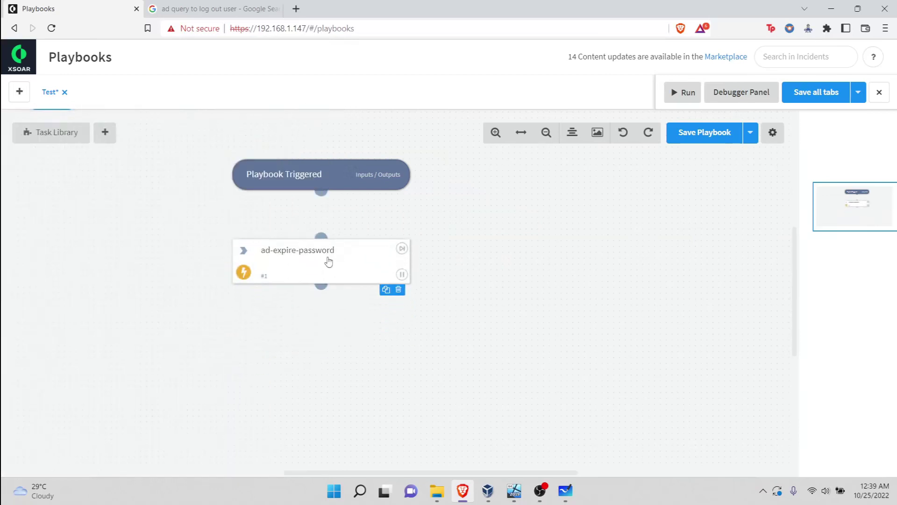
{"action": "left_click", "coordinate": [325, 181]}
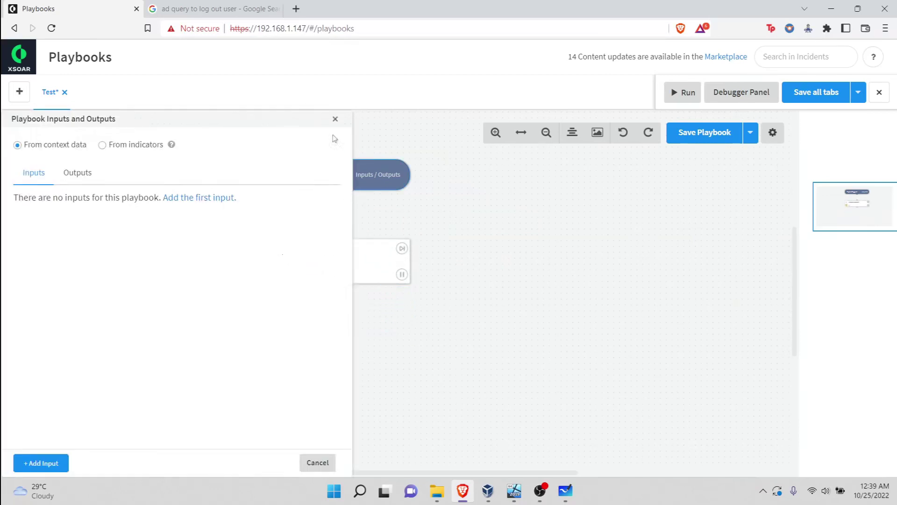
{"action": "left_click", "coordinate": [335, 121]}
{"action": "left_click_drag", "start_coordinate": [322, 191], "coordinate": [321, 239]}
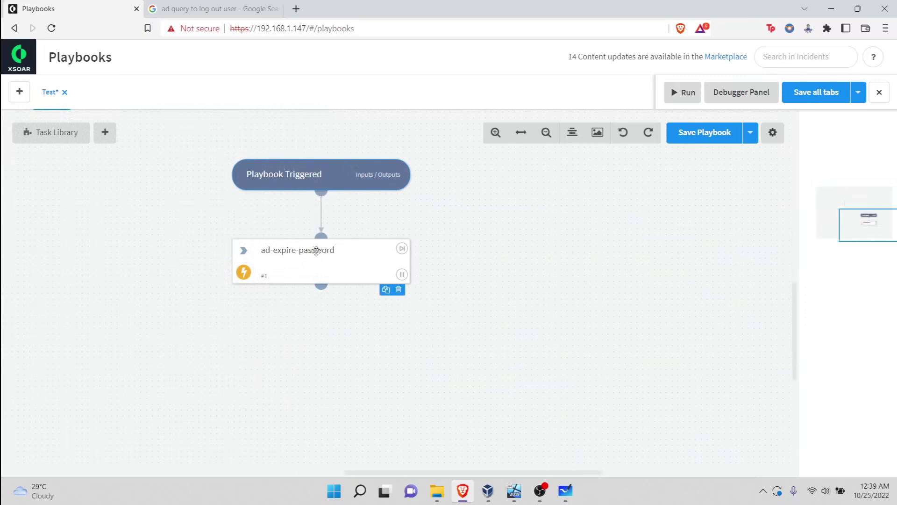
Send Ctrl-Alt-Del to the AD machine and sign in as administrator via Other user.
{"action": "left_click", "coordinate": [514, 491]}
{"action": "left_click", "coordinate": [448, 431]}
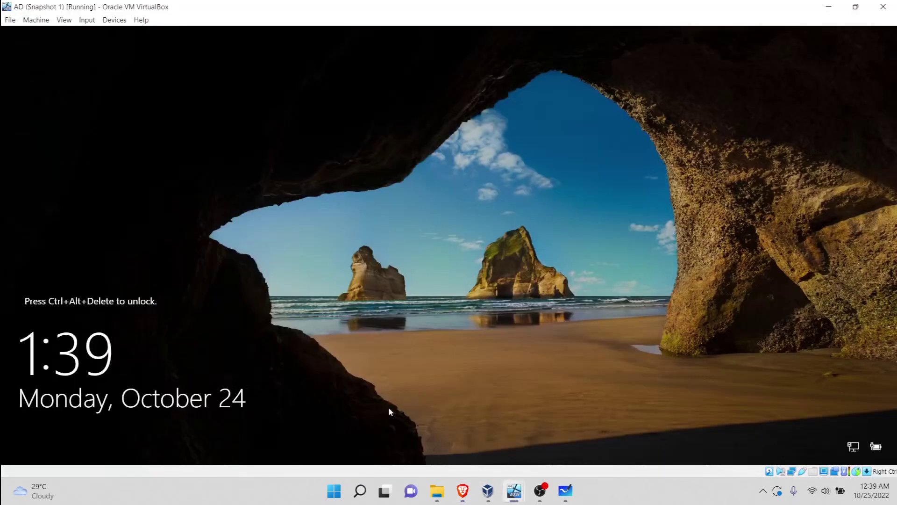
{"action": "left_click", "coordinate": [87, 20]}
{"action": "mouse_move", "coordinate": [109, 33]}
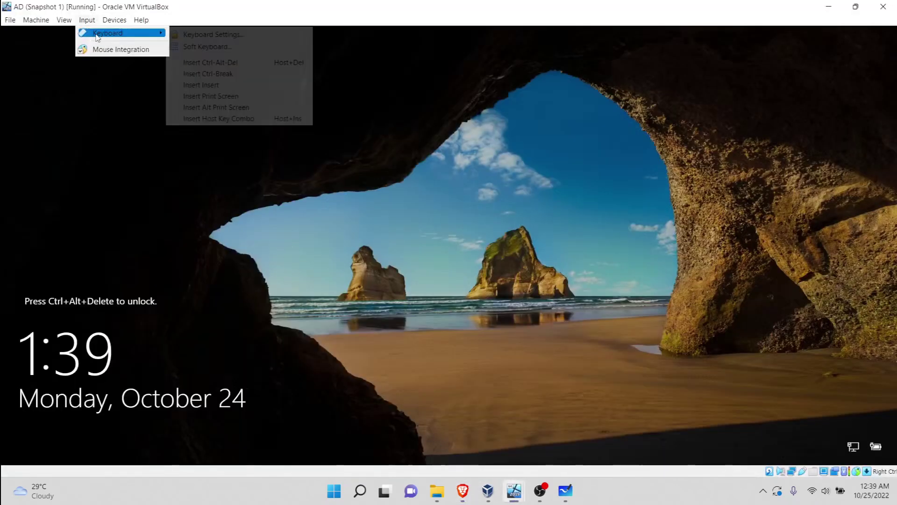
{"action": "left_click", "coordinate": [211, 63]}
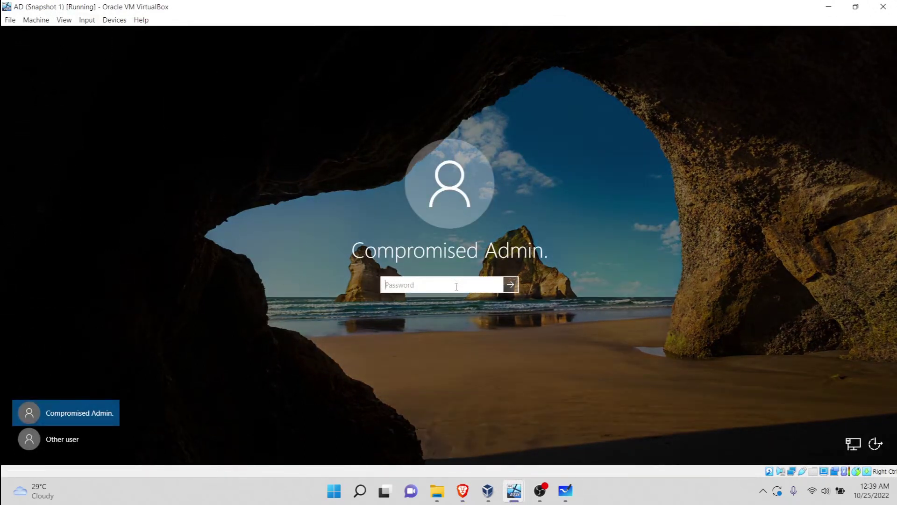
{"action": "left_click", "coordinate": [63, 439]}
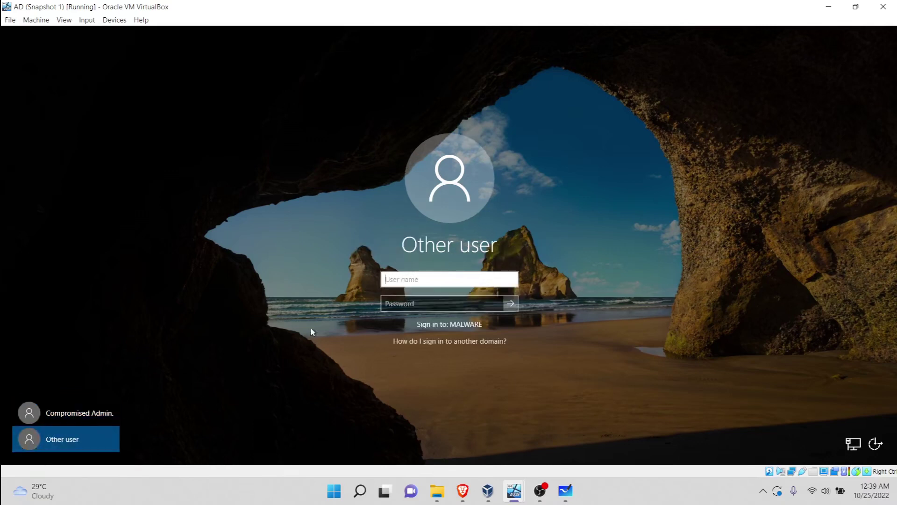
{"action": "type", "text": "administrat"}
{"action": "type", "text": "or"}
{"action": "key", "text": "Tab"}
{"action": "type", "text": "•"}
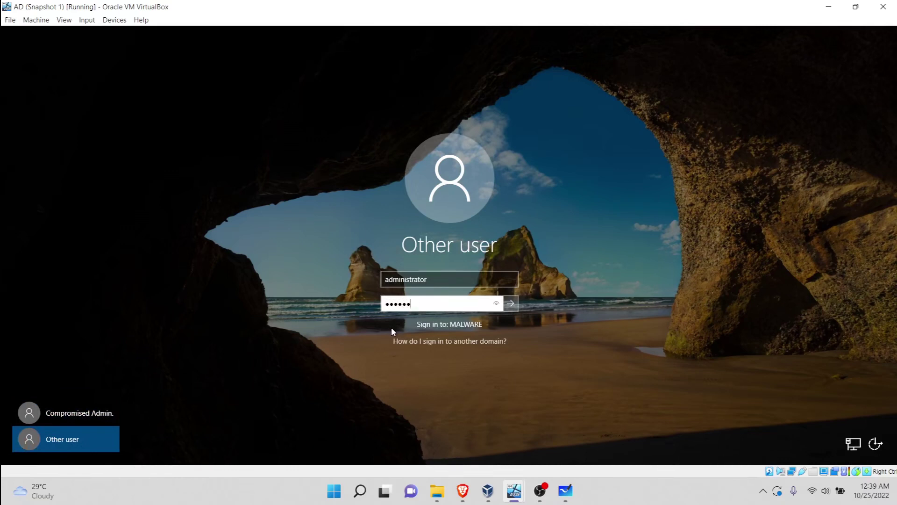
{"action": "type", "text": "•••"}
{"action": "key", "text": "Return"}
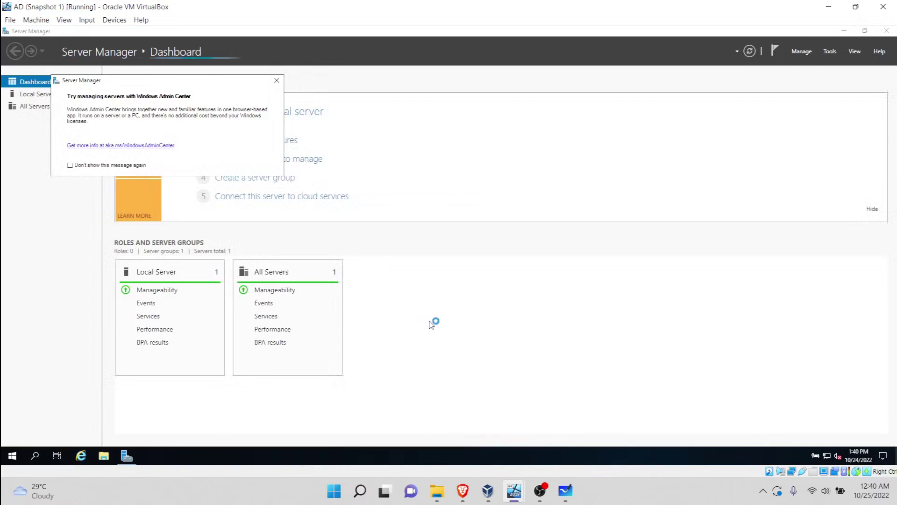
Dismiss the Admin Center notice and launch Active Directory Users and Computers.
{"action": "left_click", "coordinate": [277, 81]}
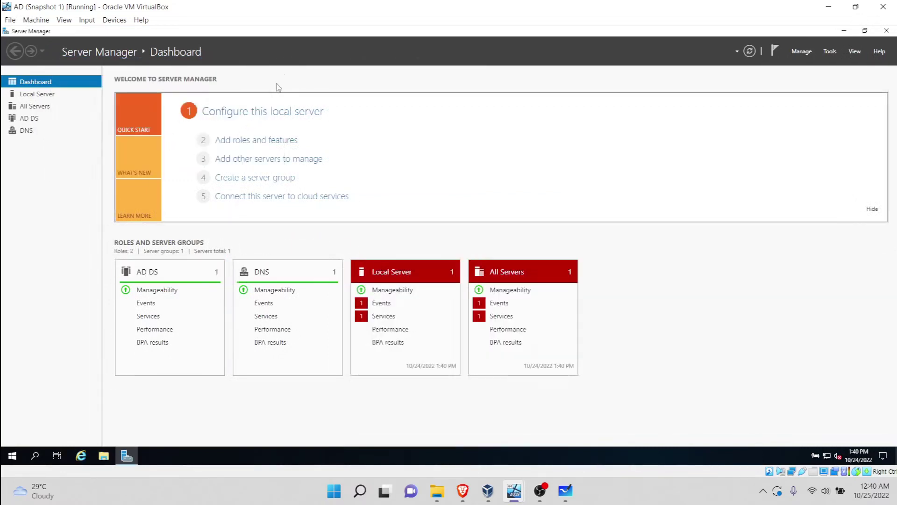
{"action": "left_click", "coordinate": [829, 51]}
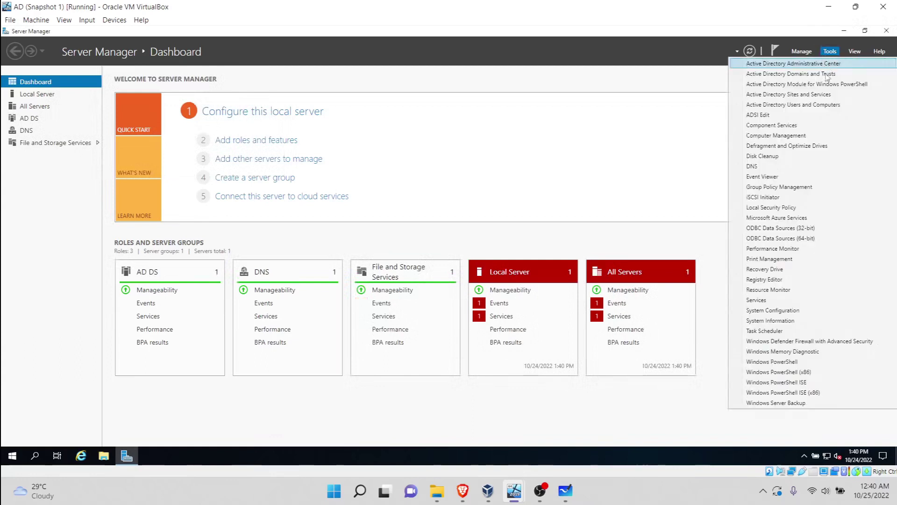
{"action": "left_click", "coordinate": [818, 104]}
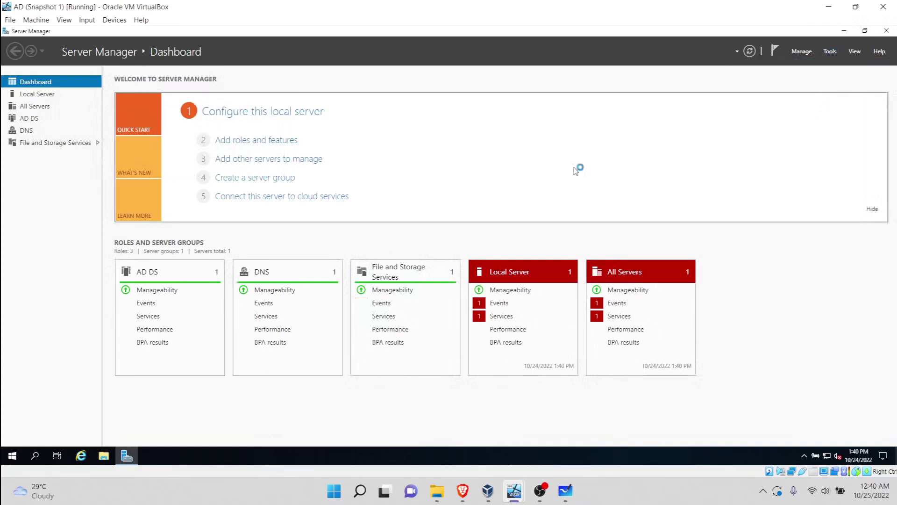
Enable the Compromised Admin account and switch back to the XSOAR playbook.
{"action": "right_click", "coordinate": [119, 113]}
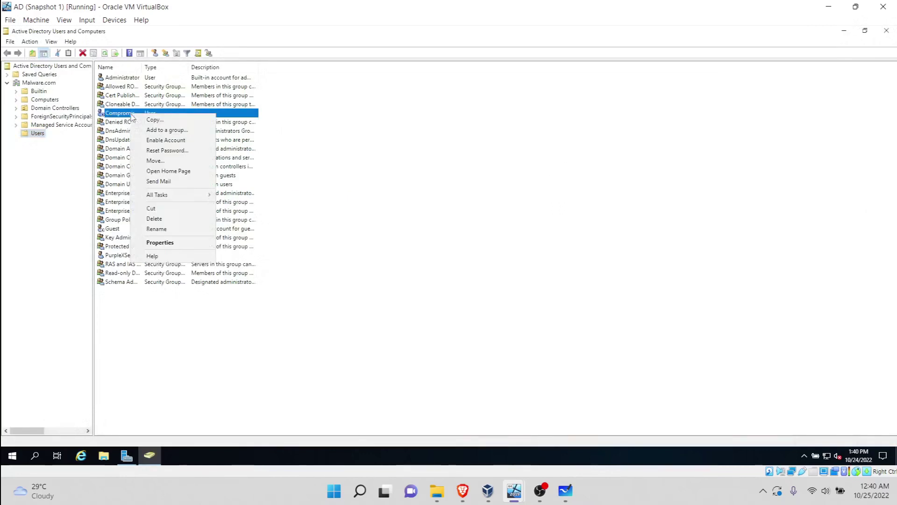
{"action": "left_click", "coordinate": [166, 141]}
{"action": "left_click", "coordinate": [512, 288]}
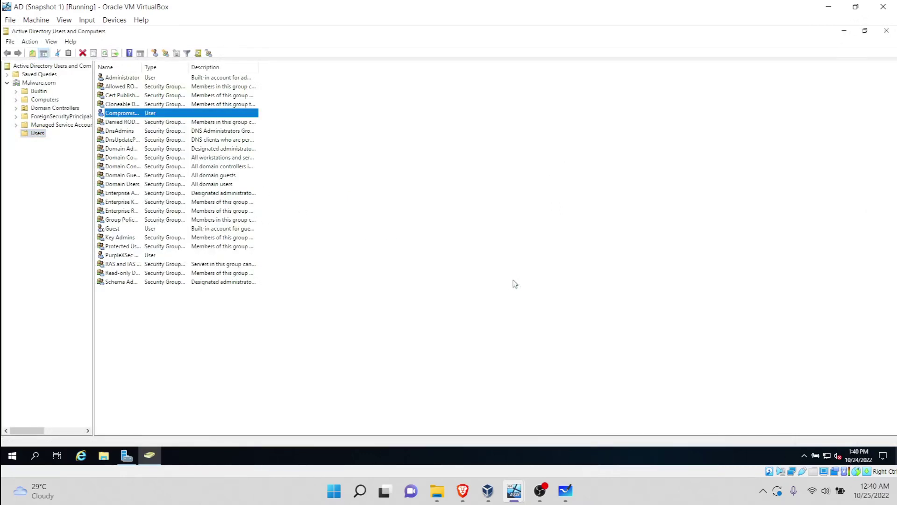
{"action": "mouse_move", "coordinate": [540, 491]}
{"action": "left_click", "coordinate": [463, 491]}
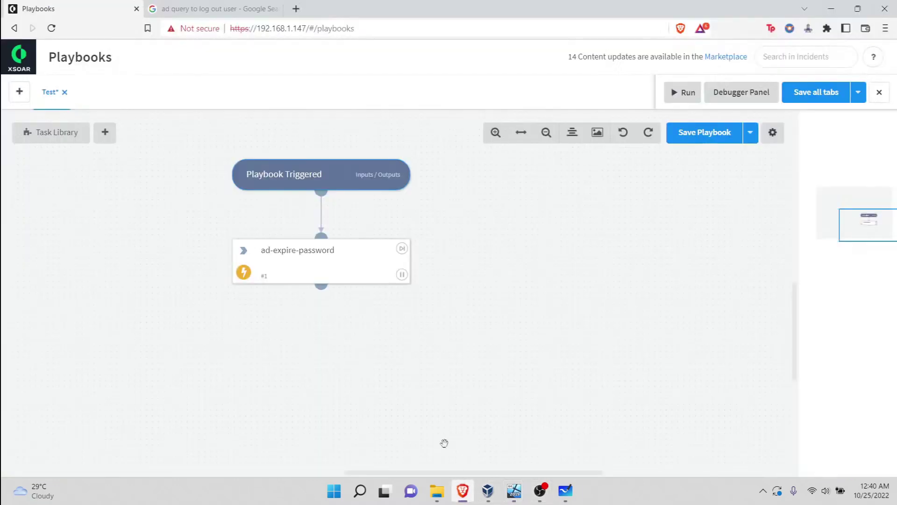
Run the Test playbook, check the completed ad-expire-password task, and minimize the browser.
{"action": "left_click", "coordinate": [683, 92]}
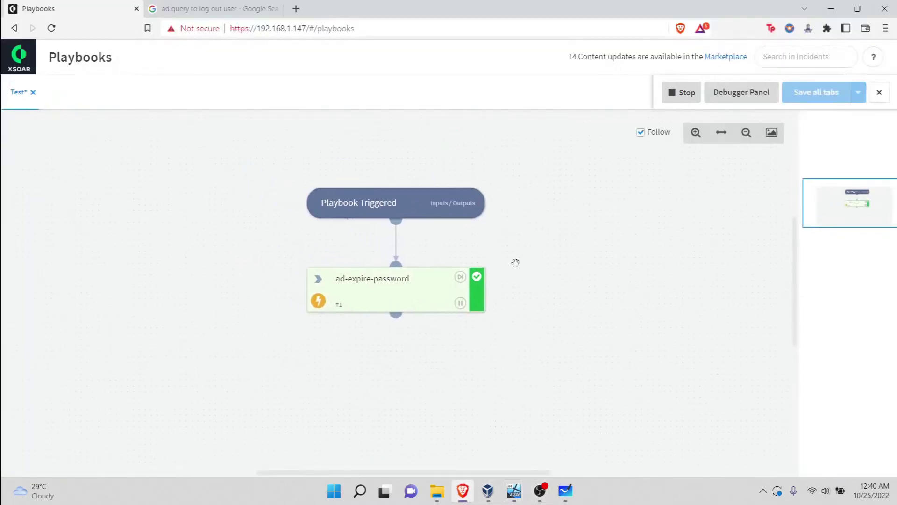
{"action": "left_click", "coordinate": [406, 290]}
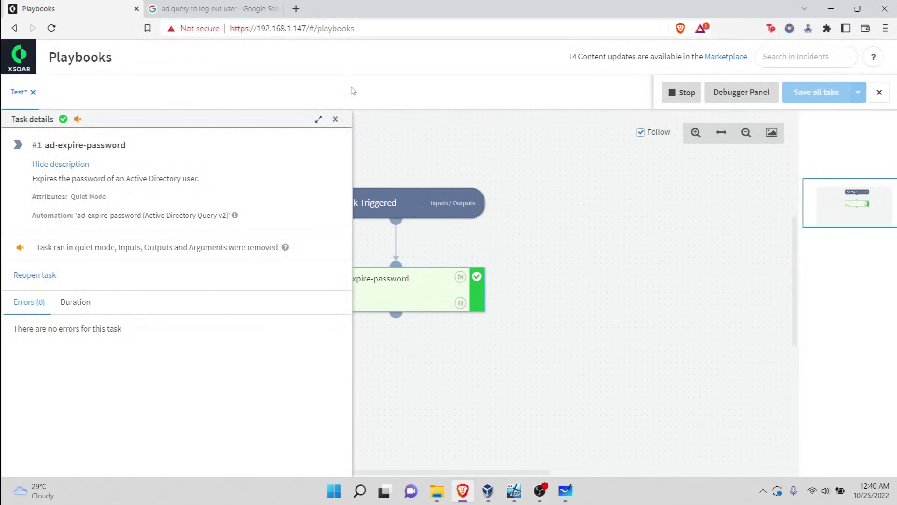
{"action": "left_click", "coordinate": [335, 119]}
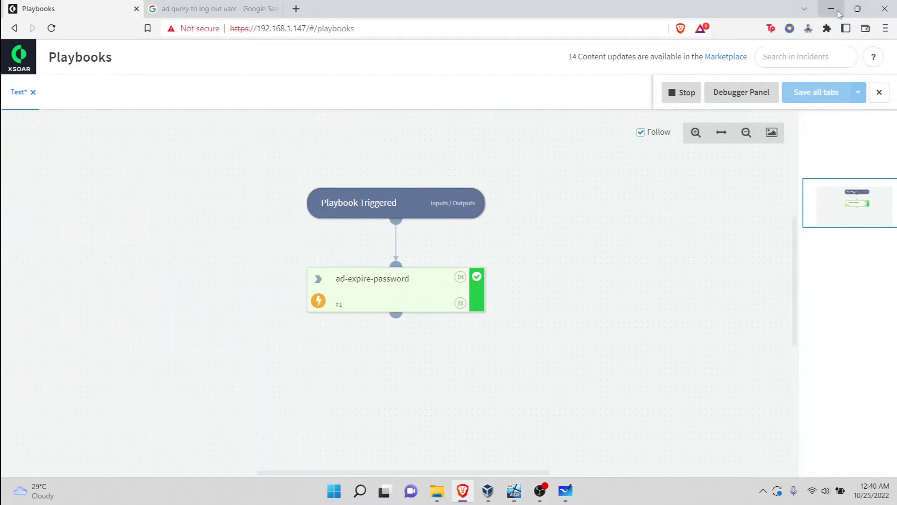
{"action": "left_click", "coordinate": [832, 9]}
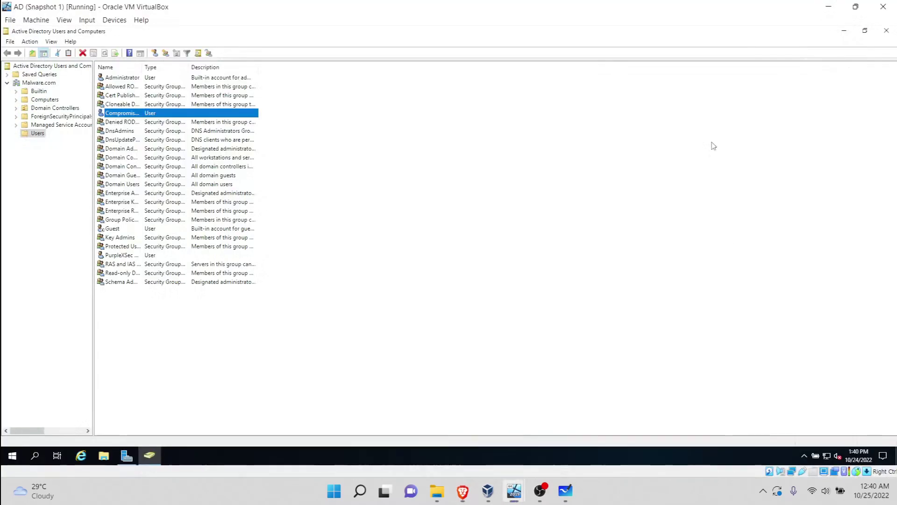
Sign out of the administrator session from the Start menu.
{"action": "left_click", "coordinate": [12, 455]}
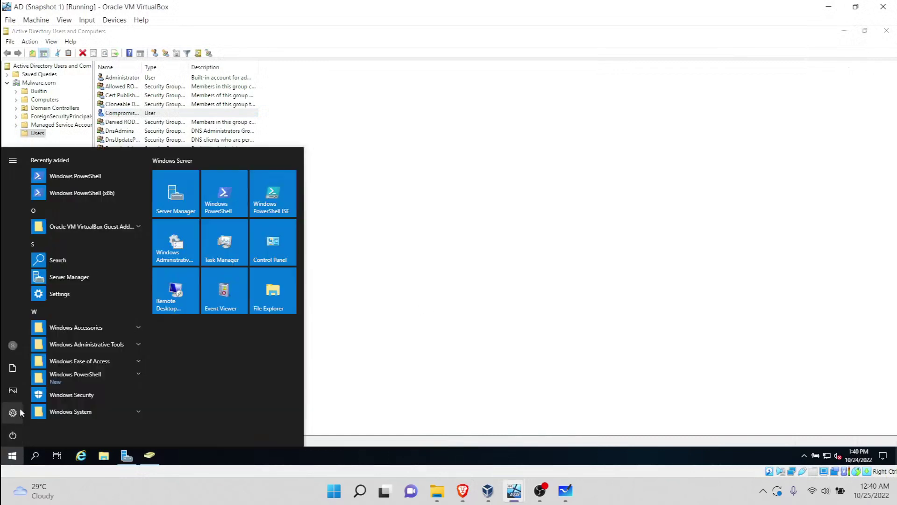
{"action": "left_click", "coordinate": [12, 345]}
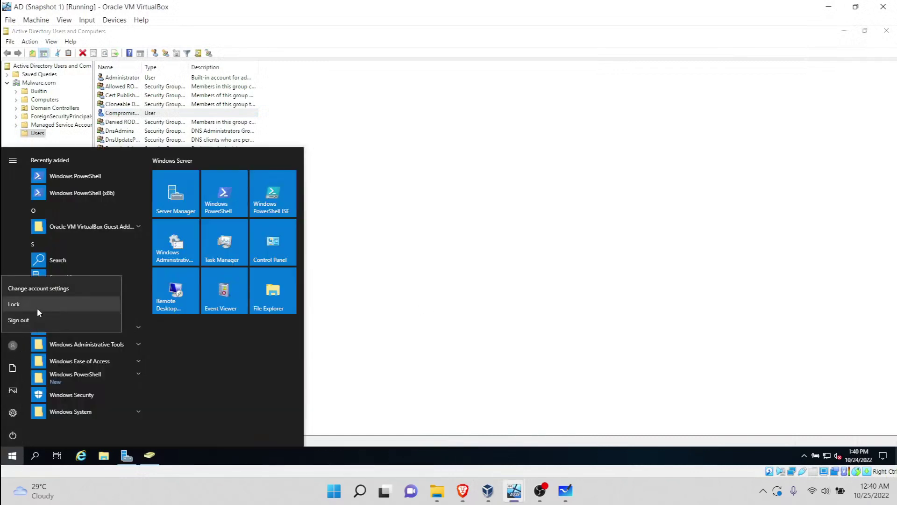
{"action": "left_click", "coordinate": [37, 322]}
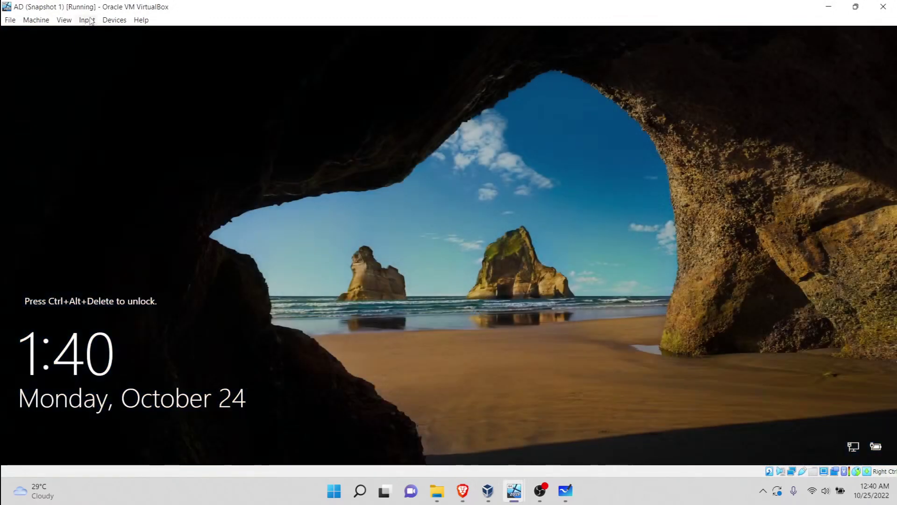
Send Ctrl-Alt-Del and attempt to sign in as compromised_admin via Other user.
{"action": "left_click", "coordinate": [86, 19]}
{"action": "mouse_move", "coordinate": [113, 33]}
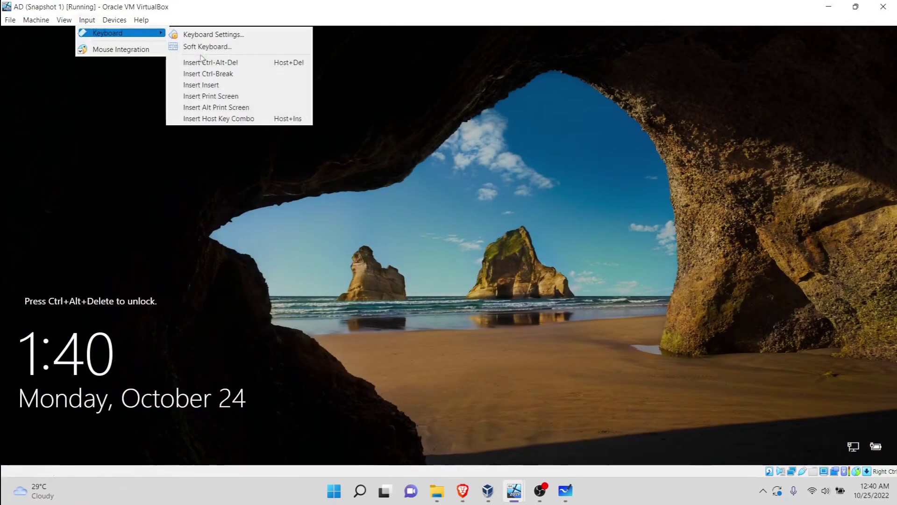
{"action": "left_click", "coordinate": [210, 62]}
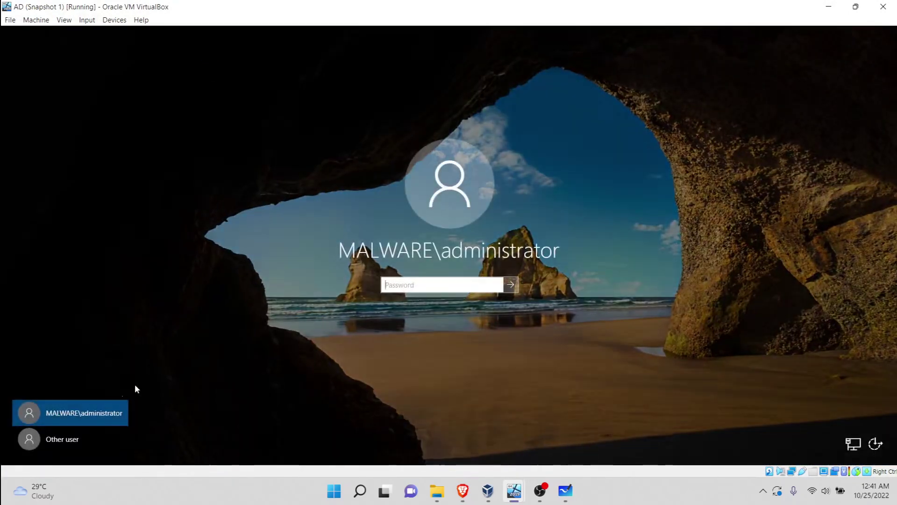
{"action": "left_click", "coordinate": [77, 431]}
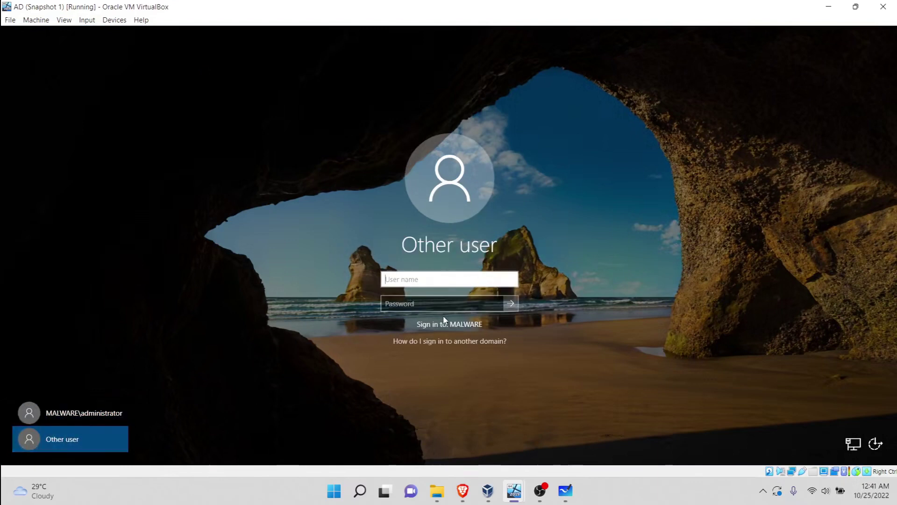
{"action": "type", "text": "comprom"}
{"action": "type", "text": "ised"}
{"action": "type", "text": "_admin"}
{"action": "key", "text": "Tab"}
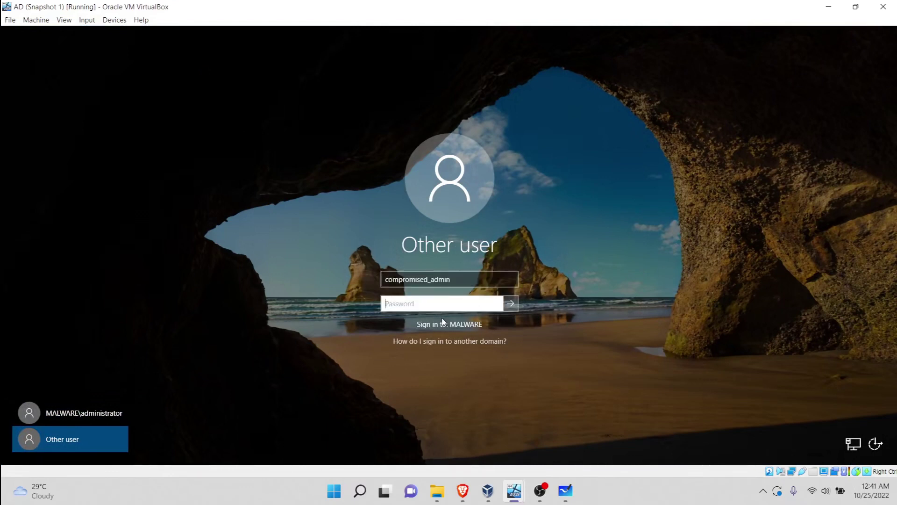
{"action": "type", "text": "••••"}
{"action": "type", "text": "••••••"}
{"action": "key", "text": "Return"}
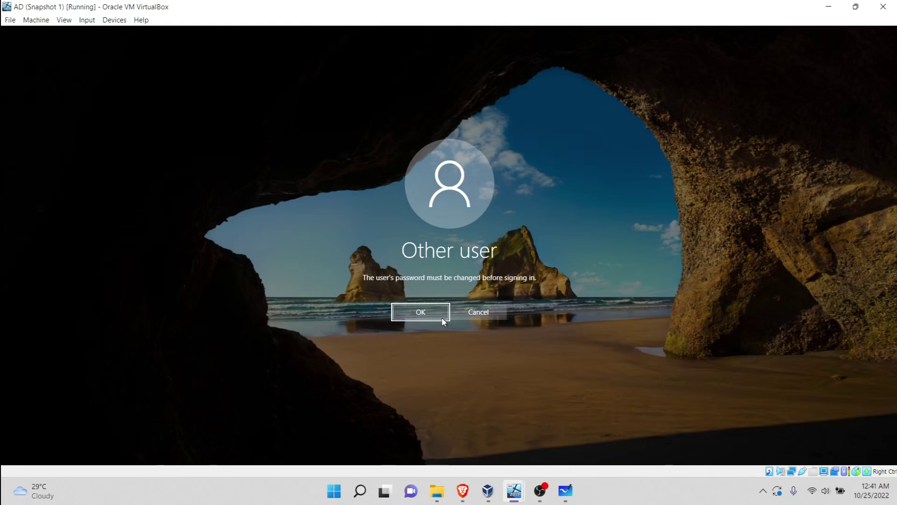